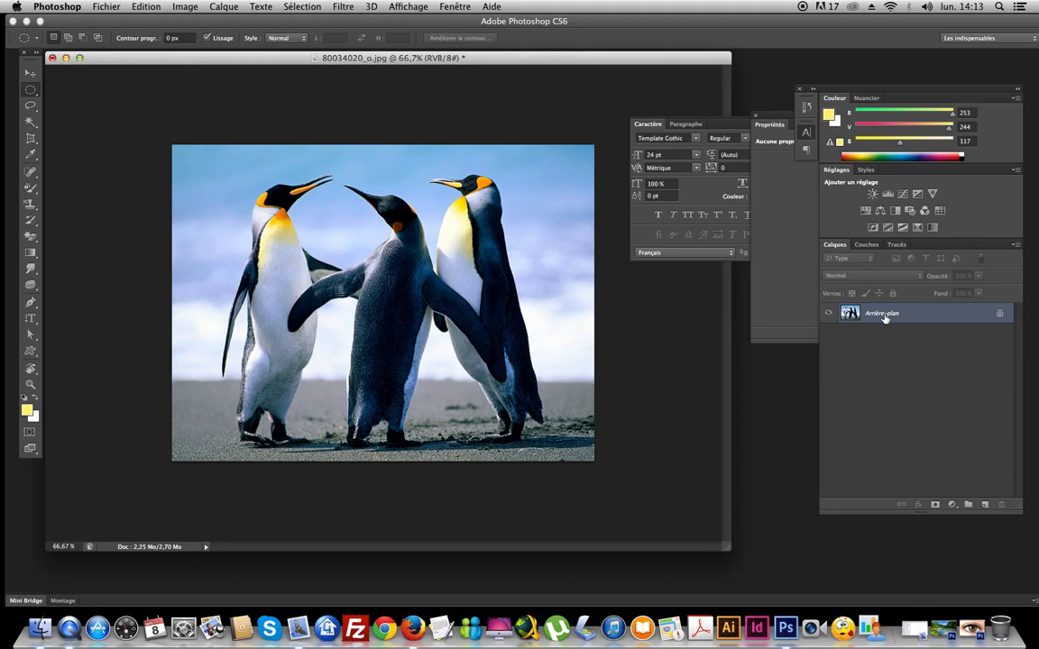
- Duplicate the Arrière-plan layer as Calque 1 and hide the original background layer
key("super+j")
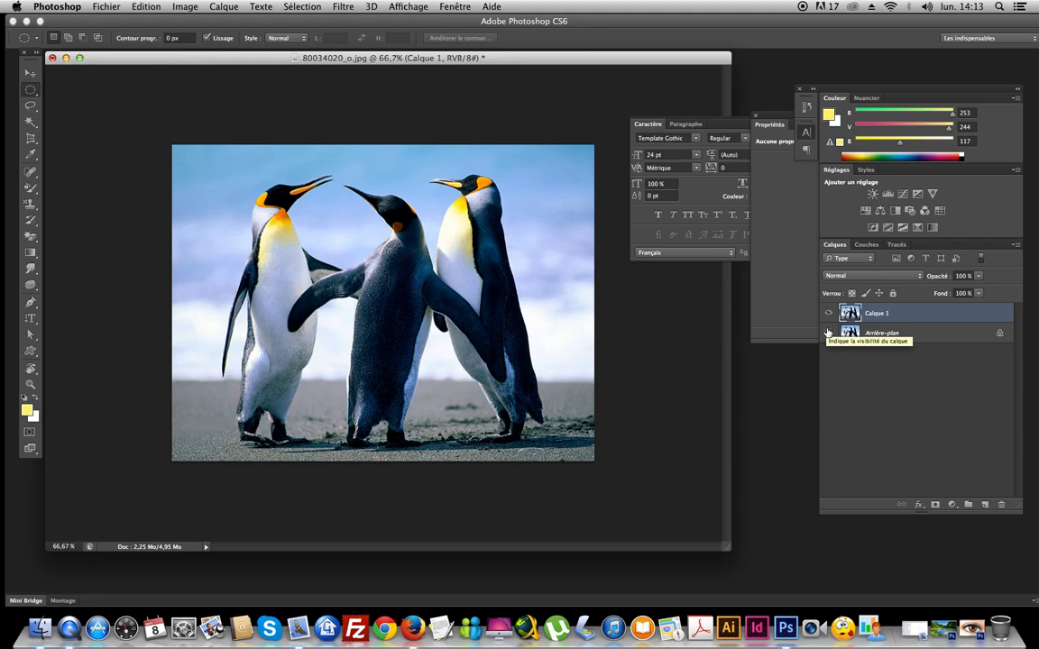
left_click(827, 333)
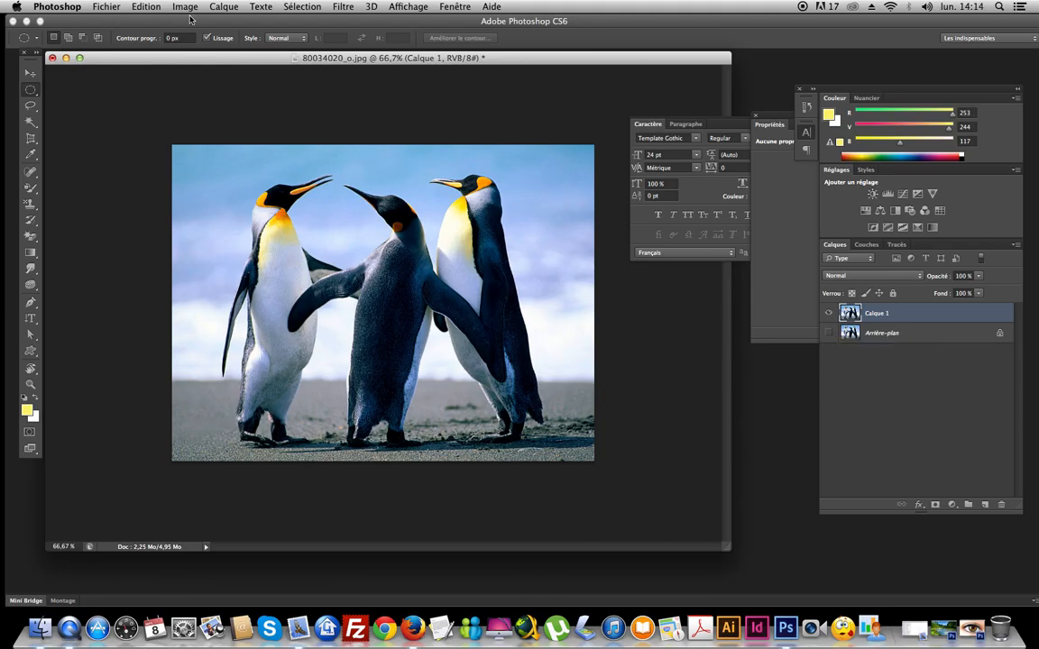
left_click(224, 6)
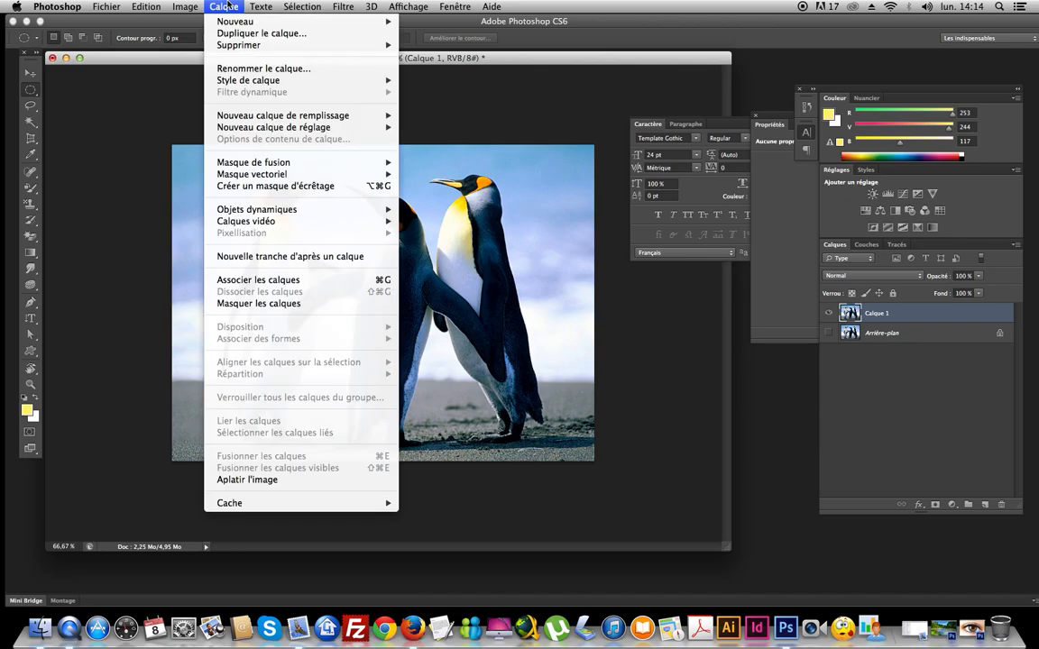
mouse_move(185, 6)
mouse_move(198, 45)
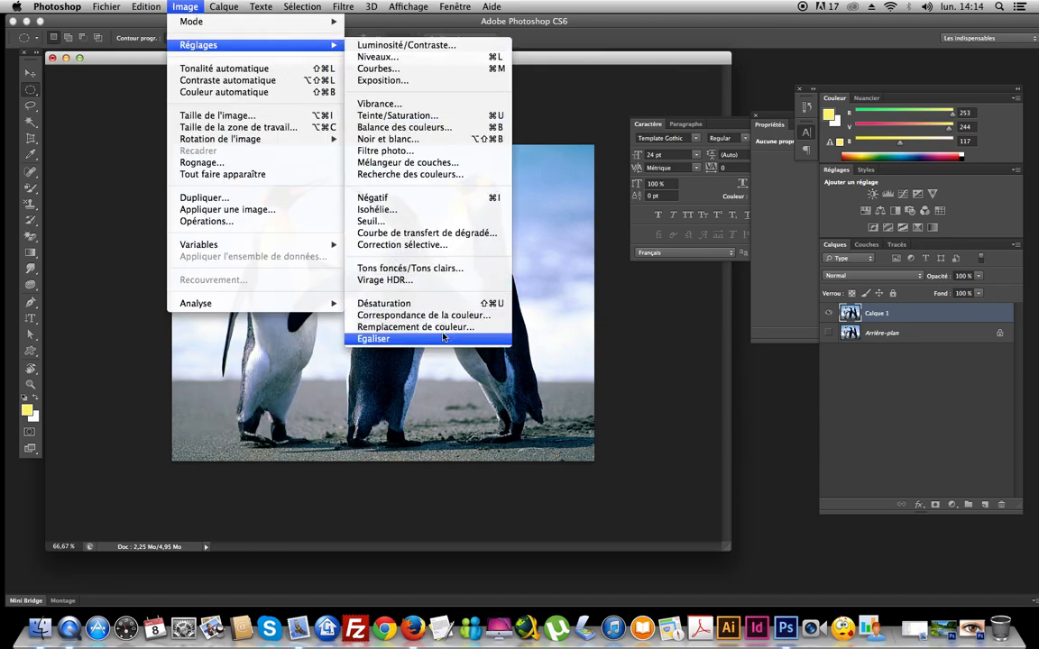
left_click(587, 348)
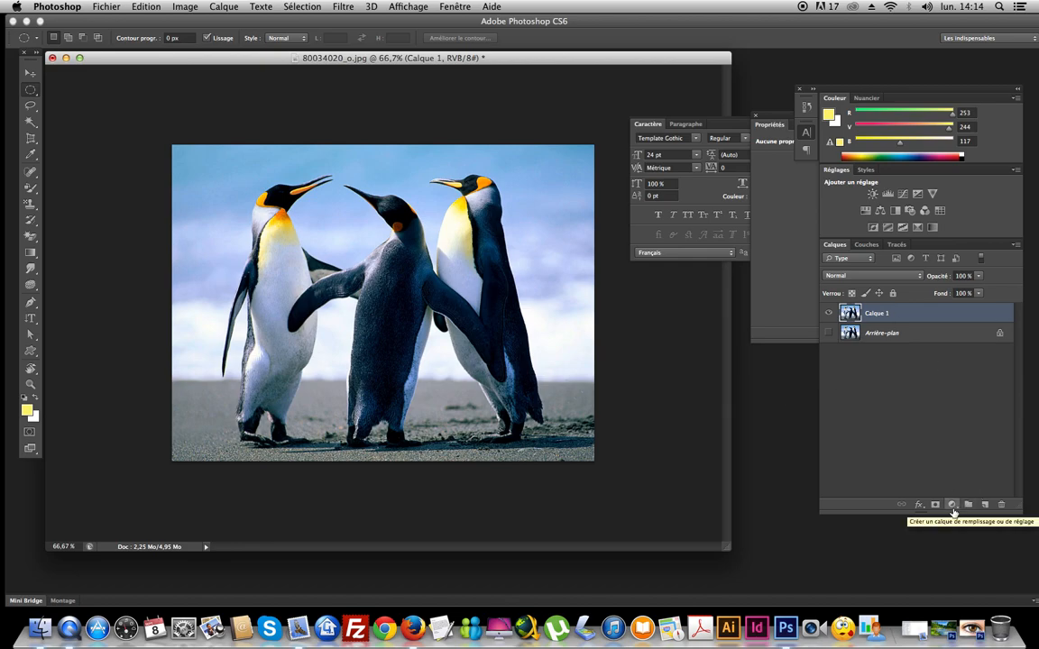
left_click(953, 512)
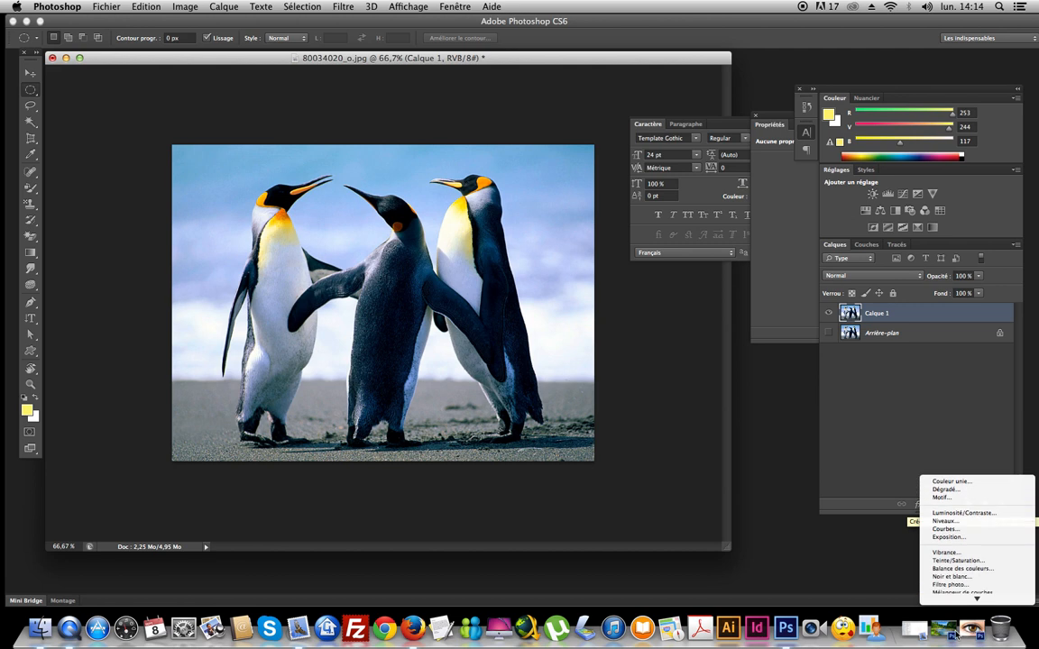
left_click(883, 471)
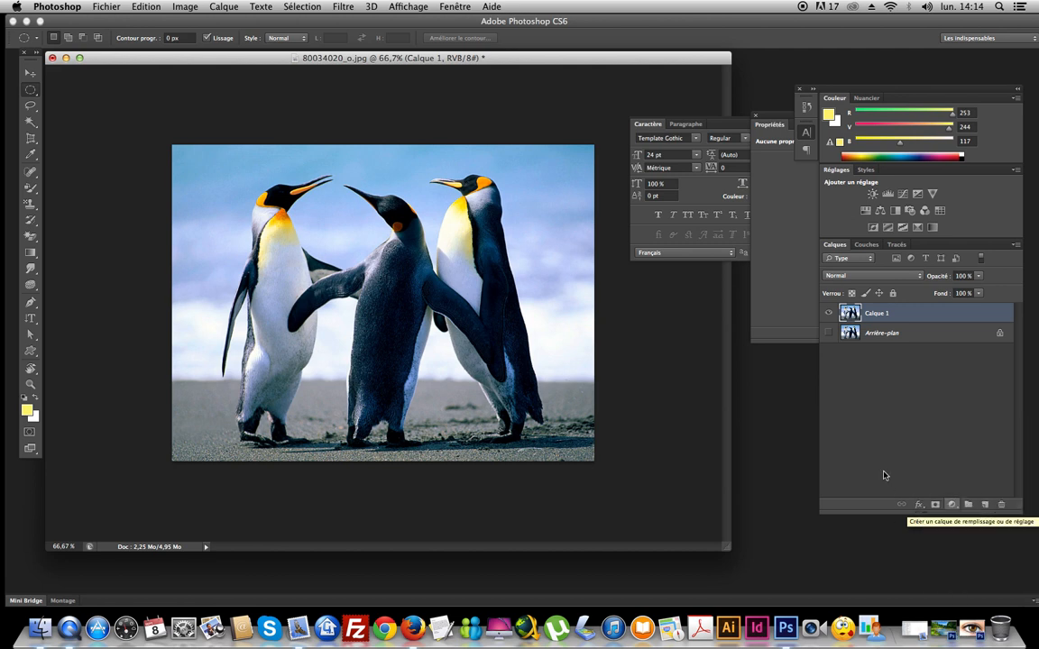
- Move the docked panel group with the colour, adjustment and layer controls slightly upward and inward
left_click_drag(870, 91, 852, 62)
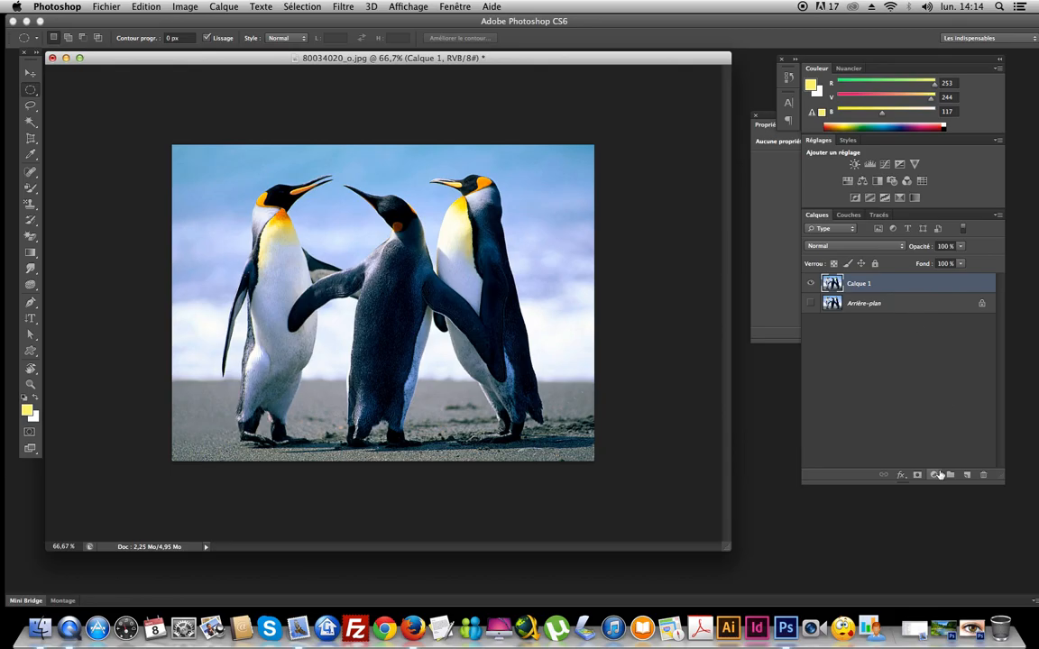
- Try a direct Hue/Saturation adjustment on Calque 1 with a hue of -175, and undo it
left_click(184, 7)
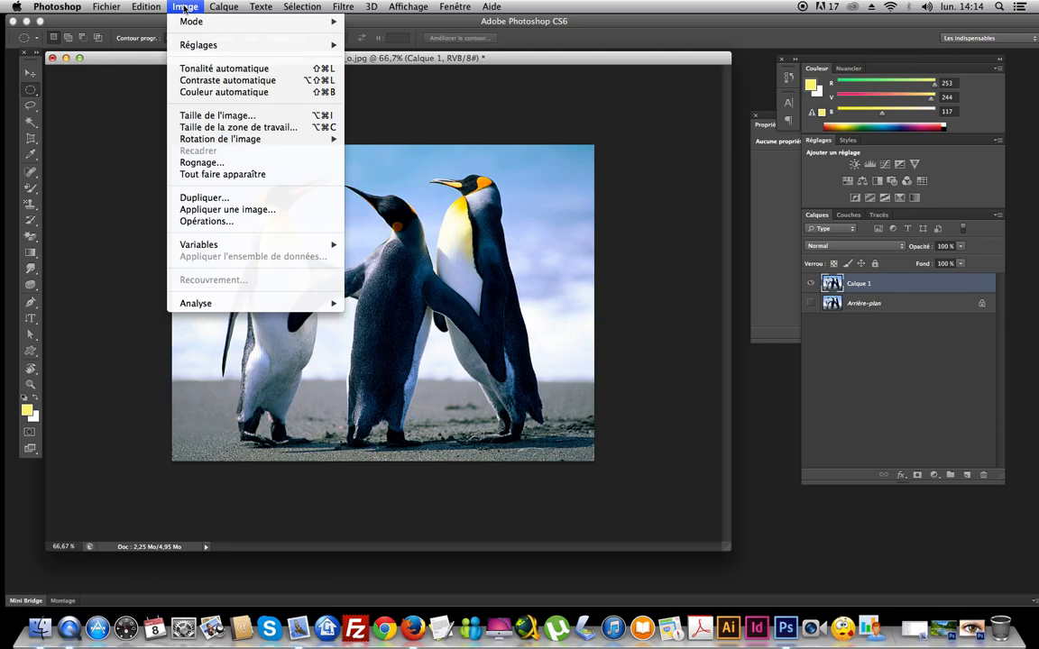
mouse_move(257, 45)
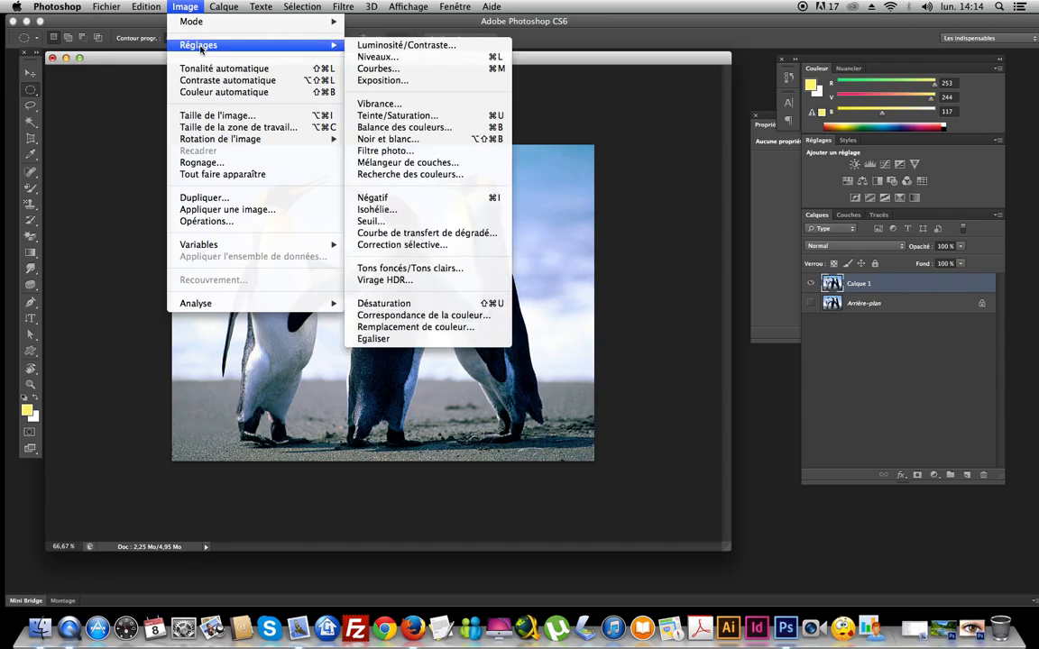
left_click(424, 116)
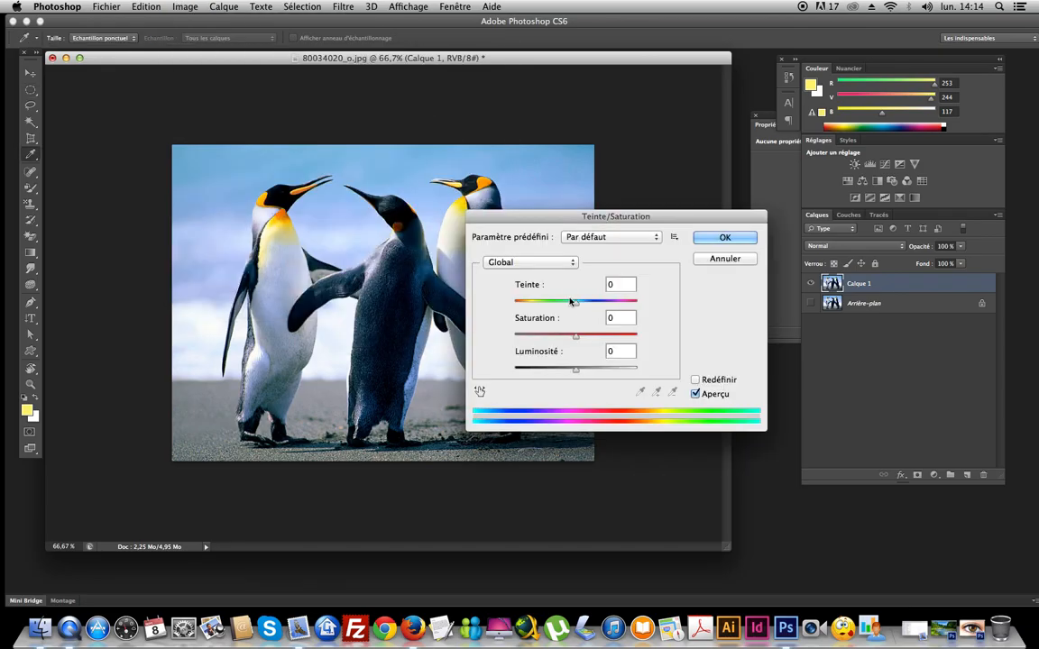
left_click_drag(573, 307, 514, 307)
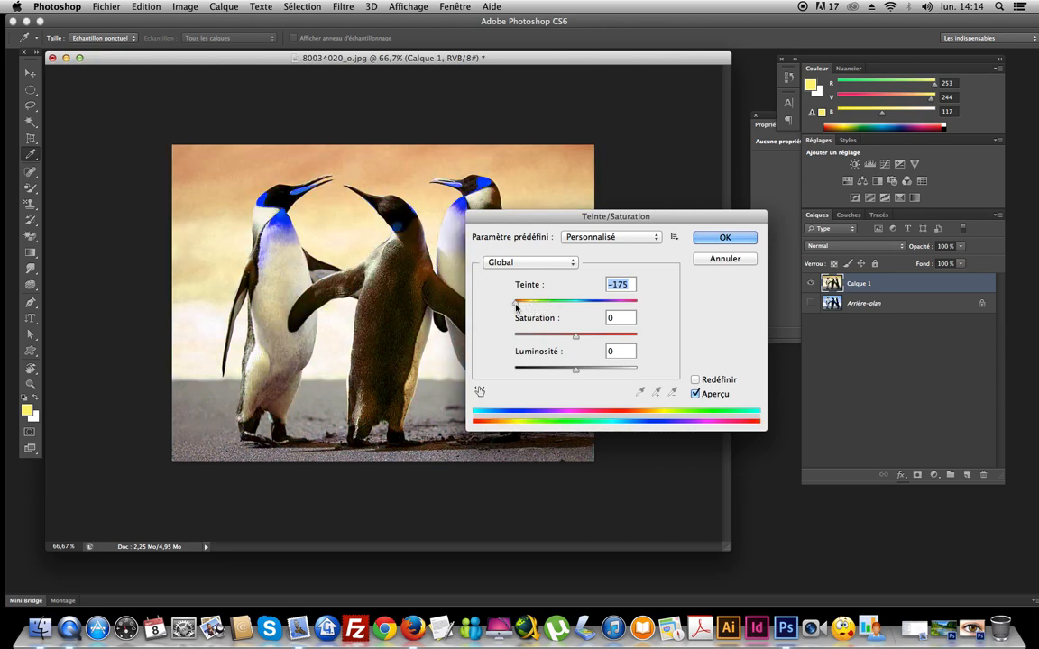
left_click(720, 238)
key("m")
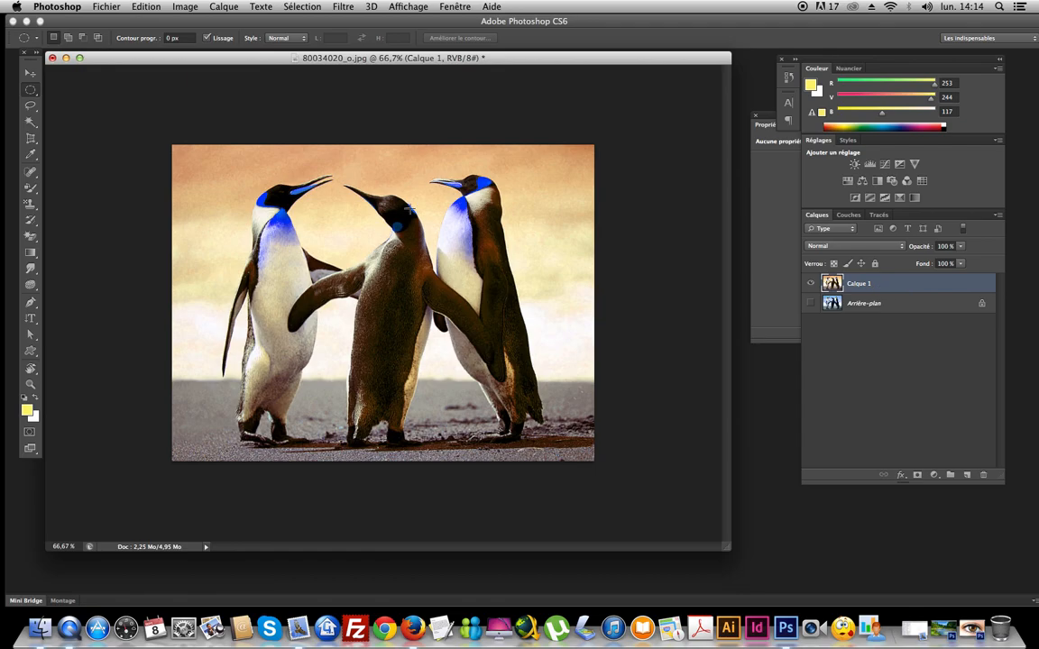
key("super+z")
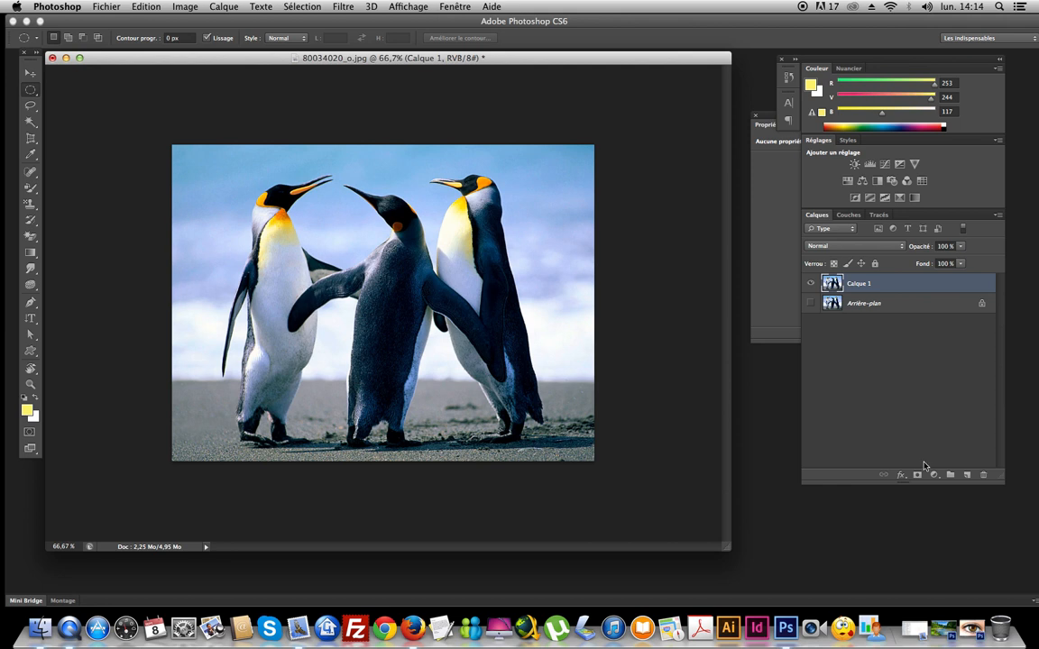
- Add a Hue/Saturation adjustment layer above Calque 1 with its hue set to -174
left_click(932, 474)
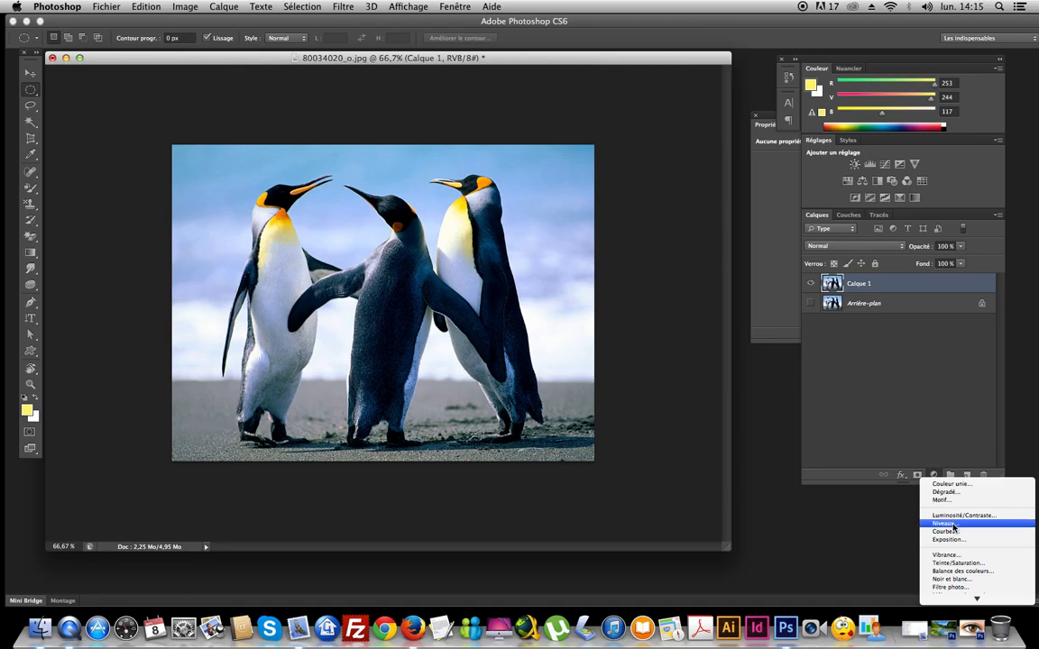
left_click(956, 569)
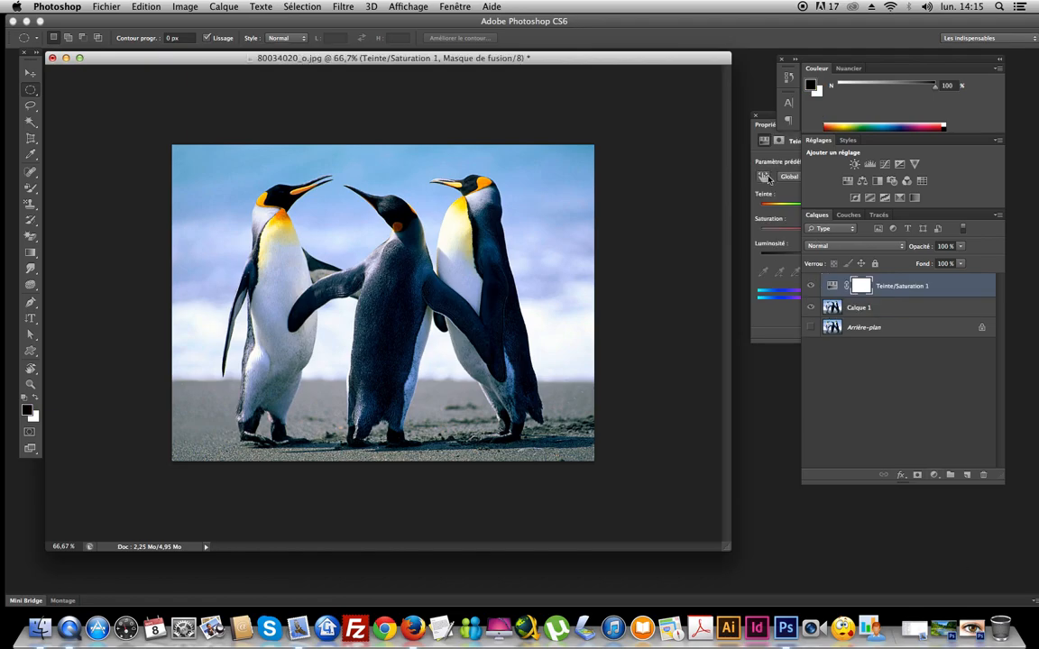
left_click(773, 336)
left_click_drag(813, 118, 714, 325)
left_click_drag(750, 394, 679, 395)
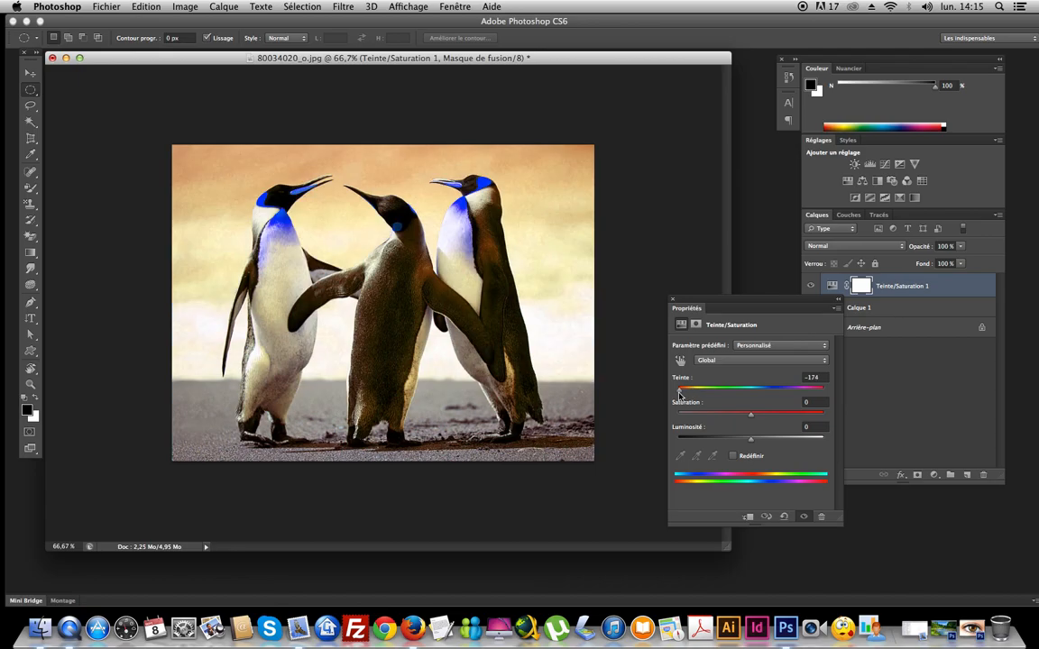
left_click(910, 361)
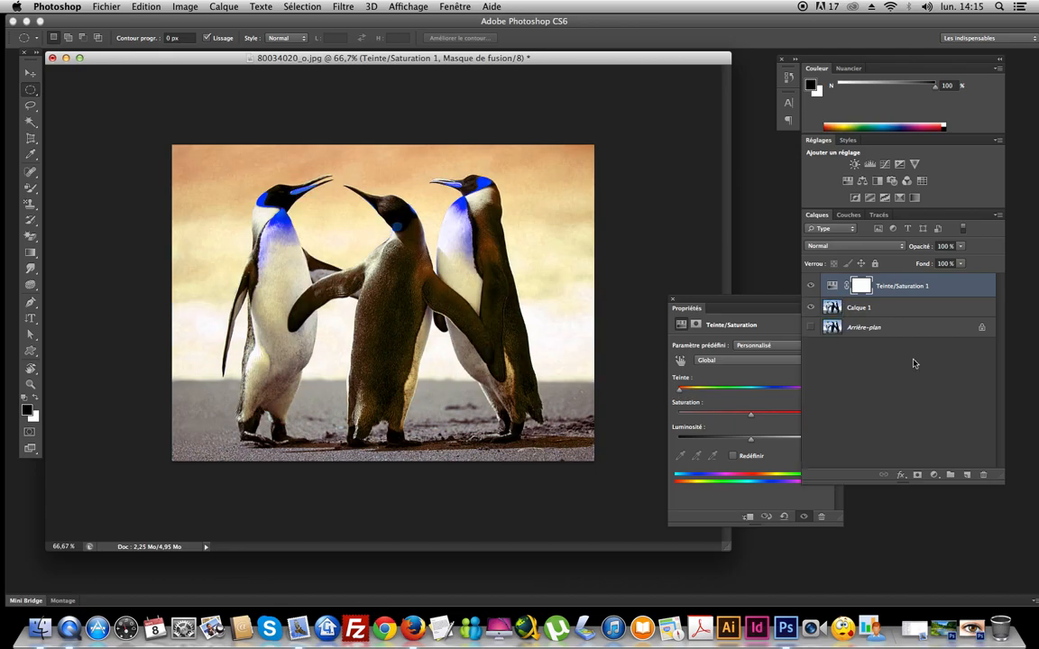
- Toggle the Hue/Saturation layer's visibility to compare the image, and try deleting the layer before restoring it
left_click(872, 288)
left_click(810, 286)
left_click(810, 286)
left_click_drag(950, 296, 983, 475)
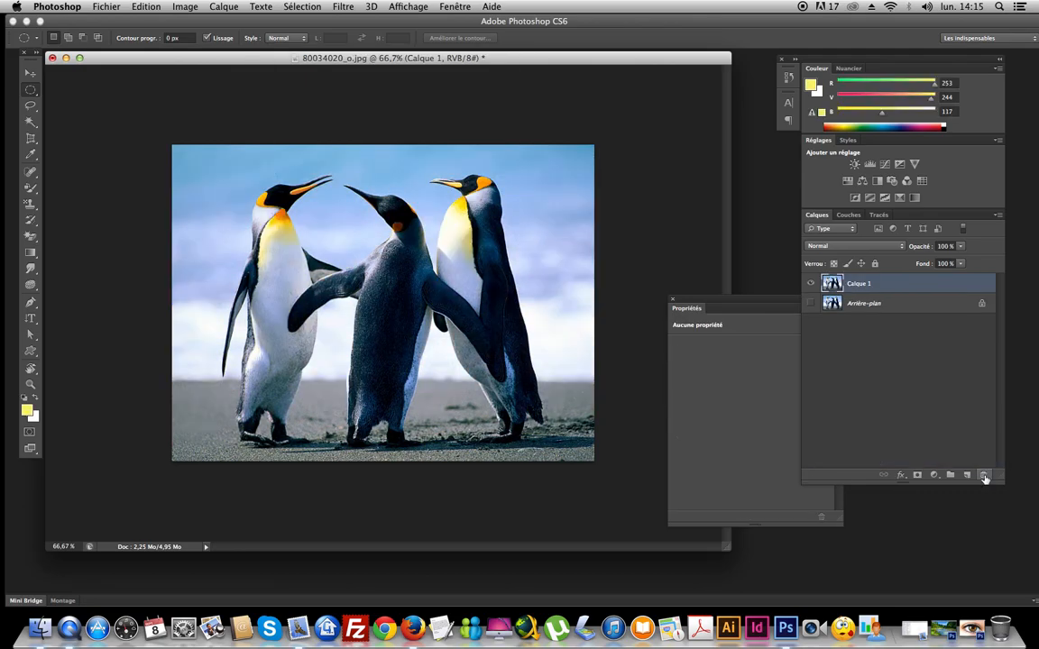
key("super+z")
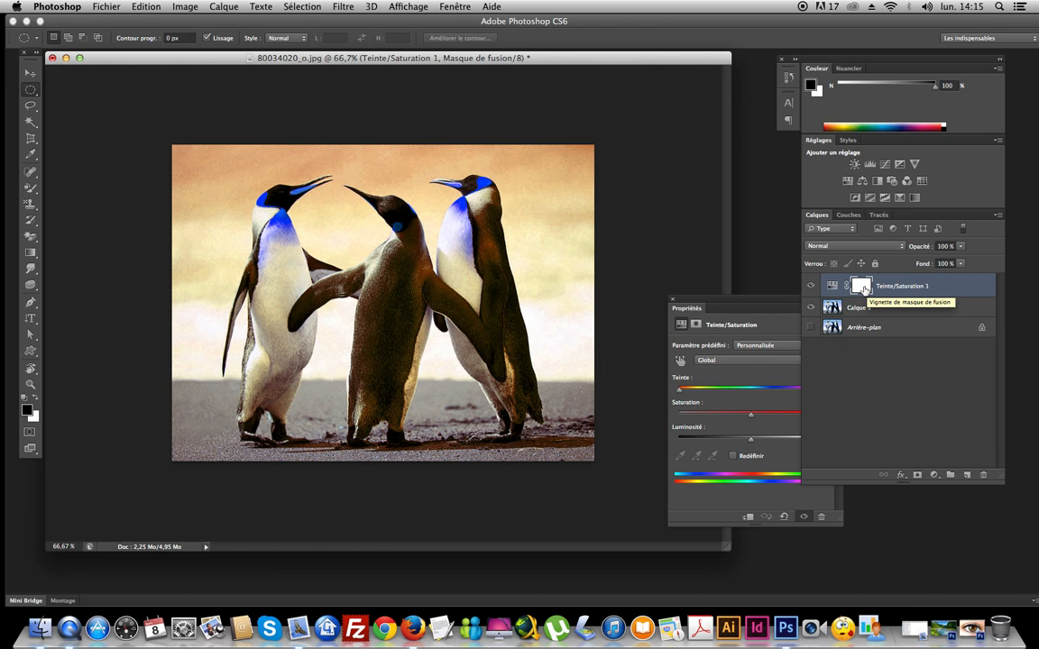
- Try masking the hue change between the two penguins by painting black with a soft 49 px brush, and undo the painting
left_click(863, 289)
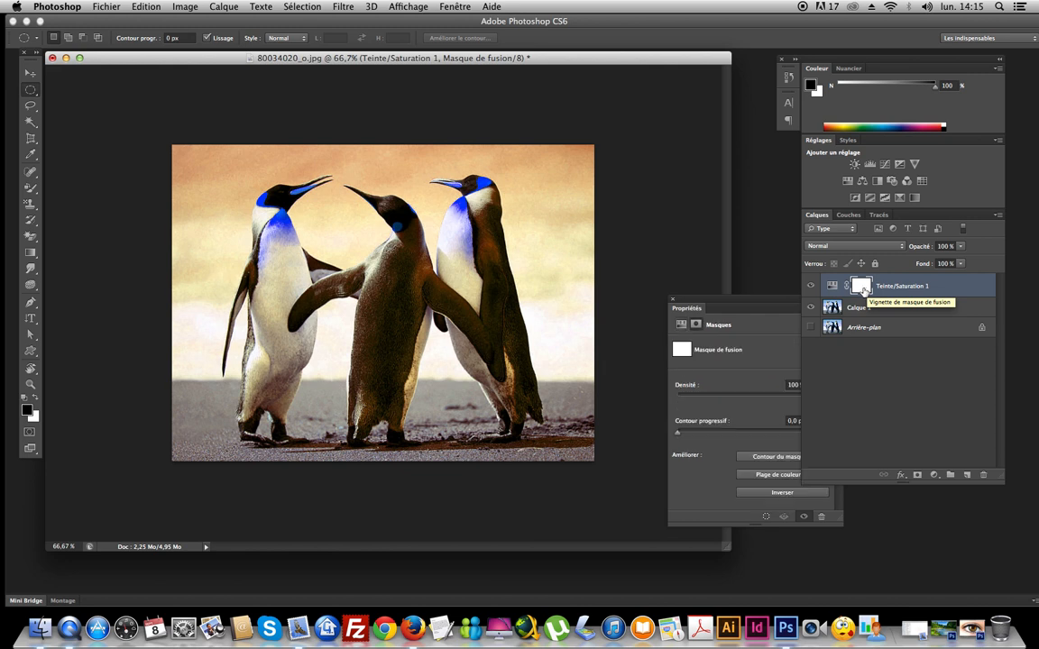
left_click(35, 186)
left_click(34, 185)
left_click(72, 181)
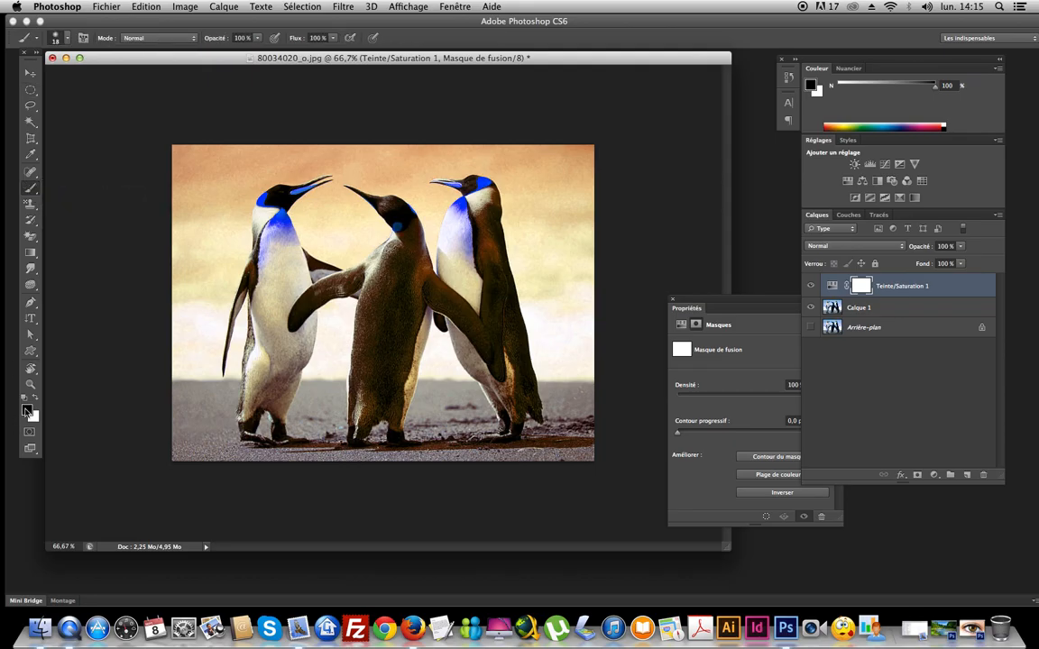
right_click(366, 268)
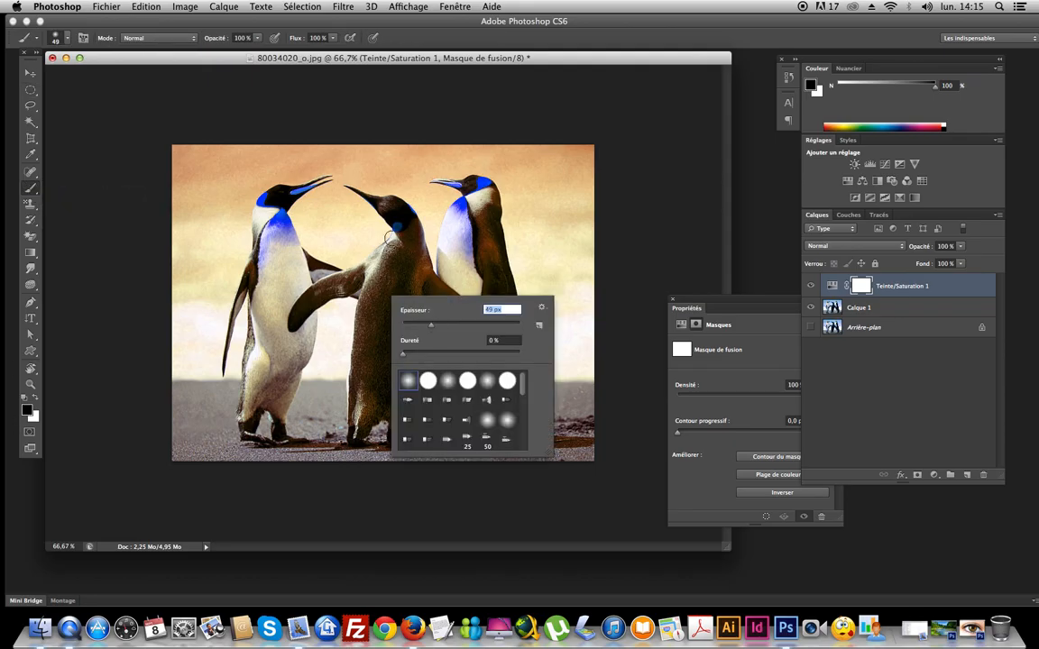
mouse_move(352, 187)
left_mouse_down()
mouse_move(395, 229)
mouse_move(380, 260)
mouse_move(368, 270)
mouse_move(359, 261)
mouse_move(373, 224)
mouse_move(351, 256)
mouse_move(361, 197)
mouse_move(341, 249)
mouse_move(350, 254)
mouse_move(313, 250)
mouse_move(337, 214)
mouse_move(306, 221)
mouse_move(328, 186)
mouse_move(268, 254)
mouse_move(263, 227)
mouse_move(260, 253)
mouse_move(278, 276)
mouse_move(279, 245)
mouse_move(296, 261)
mouse_move(286, 300)
left_mouse_up()
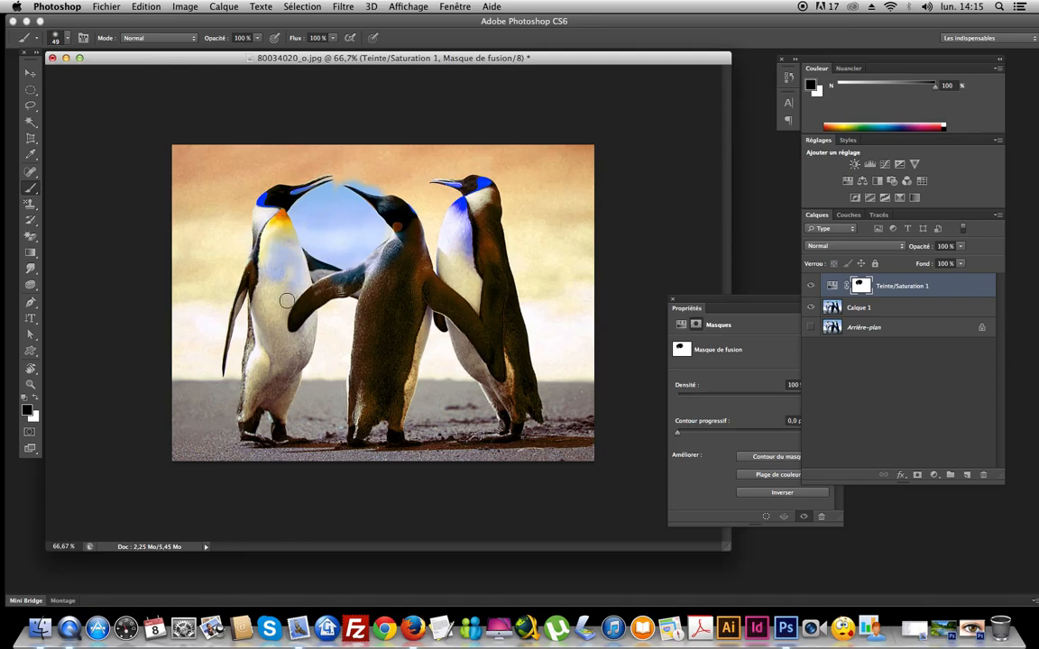
key("super+z")
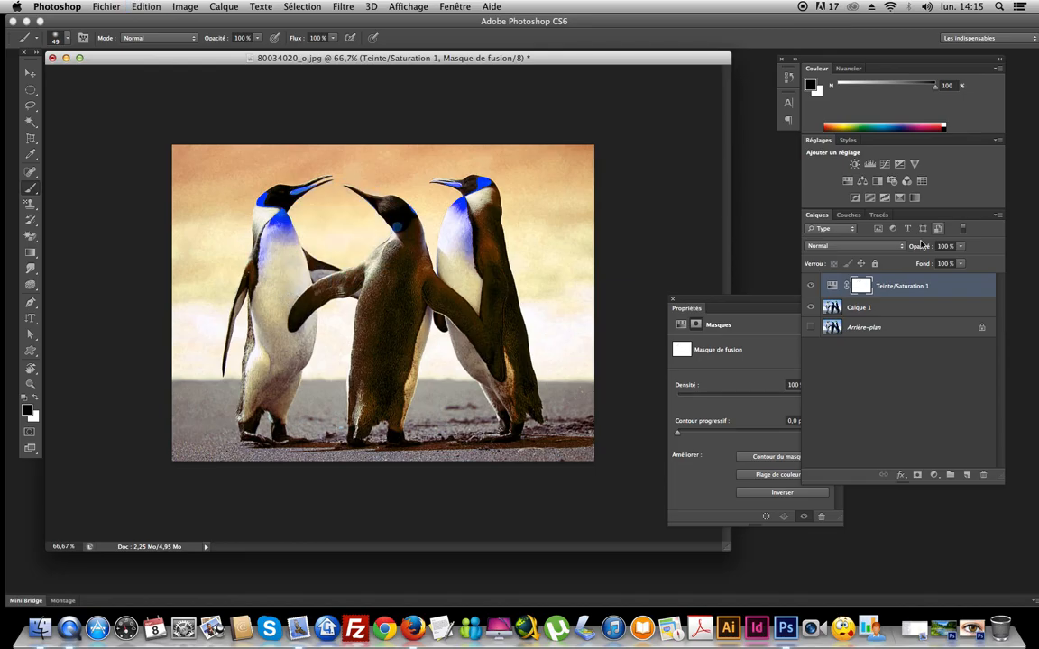
- Replace the Hue/Saturation adjustment layer with a Brightness/Contrast adjustment layer above Calque 1
left_click_drag(915, 293, 984, 475)
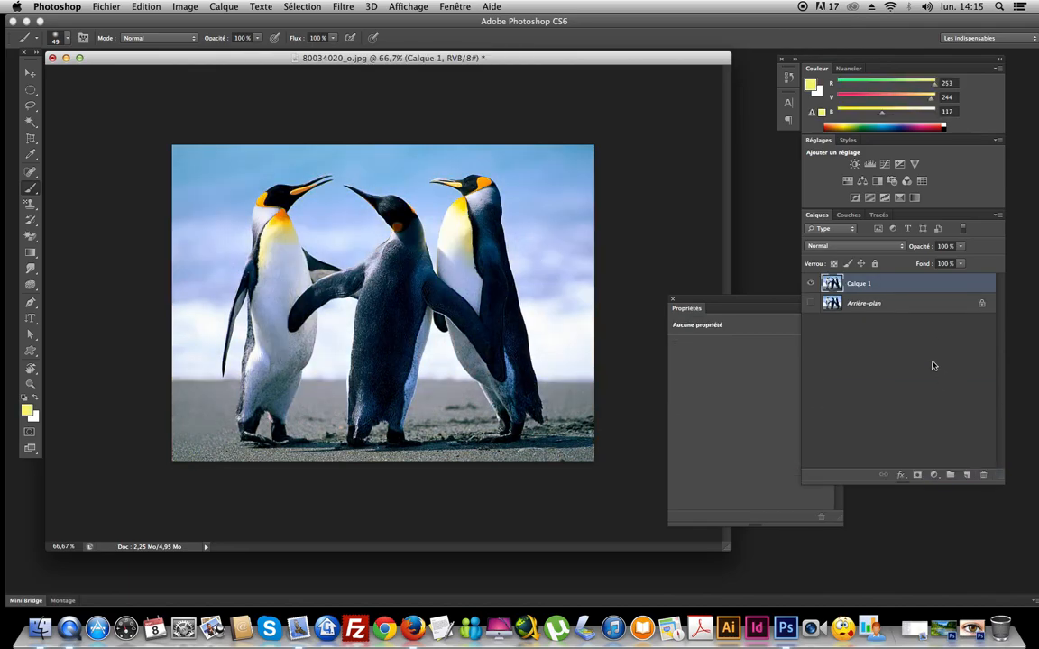
left_click(933, 475)
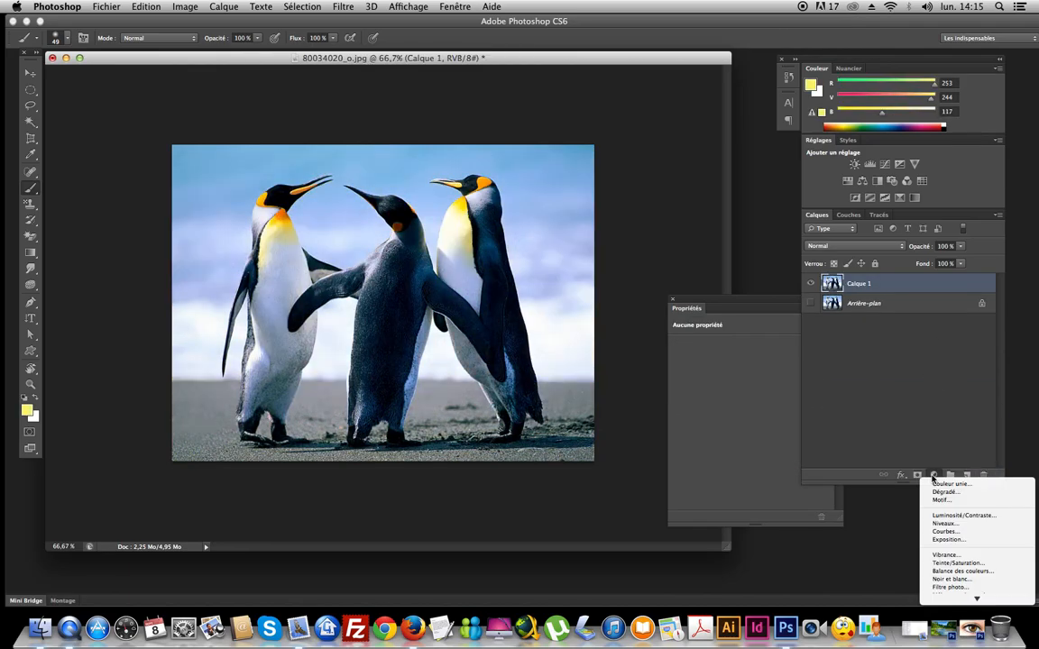
left_click(955, 515)
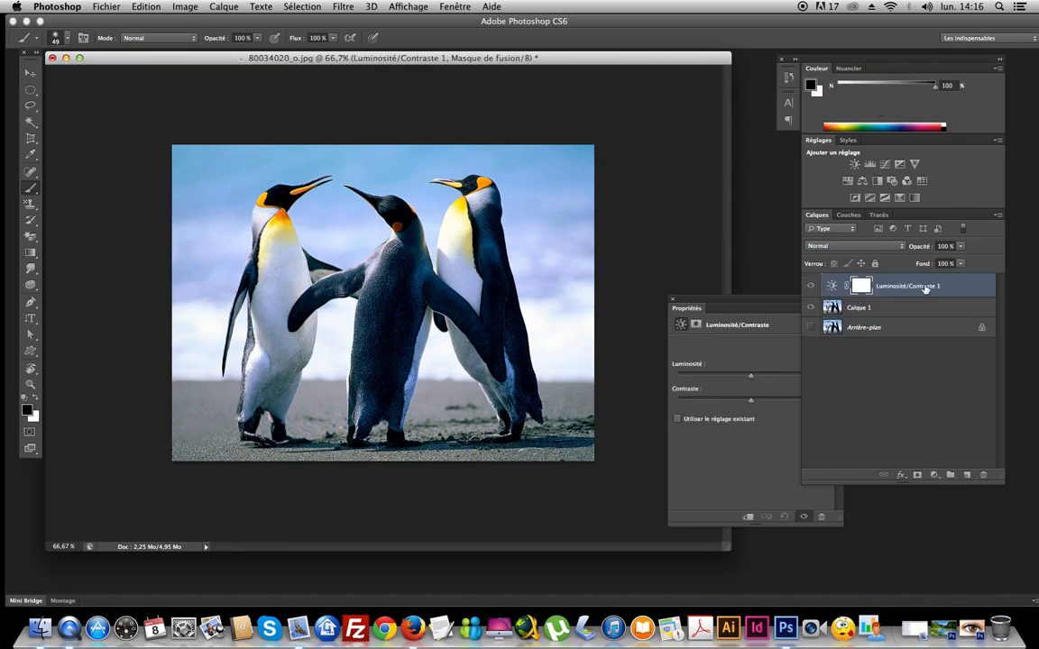
left_click(712, 479)
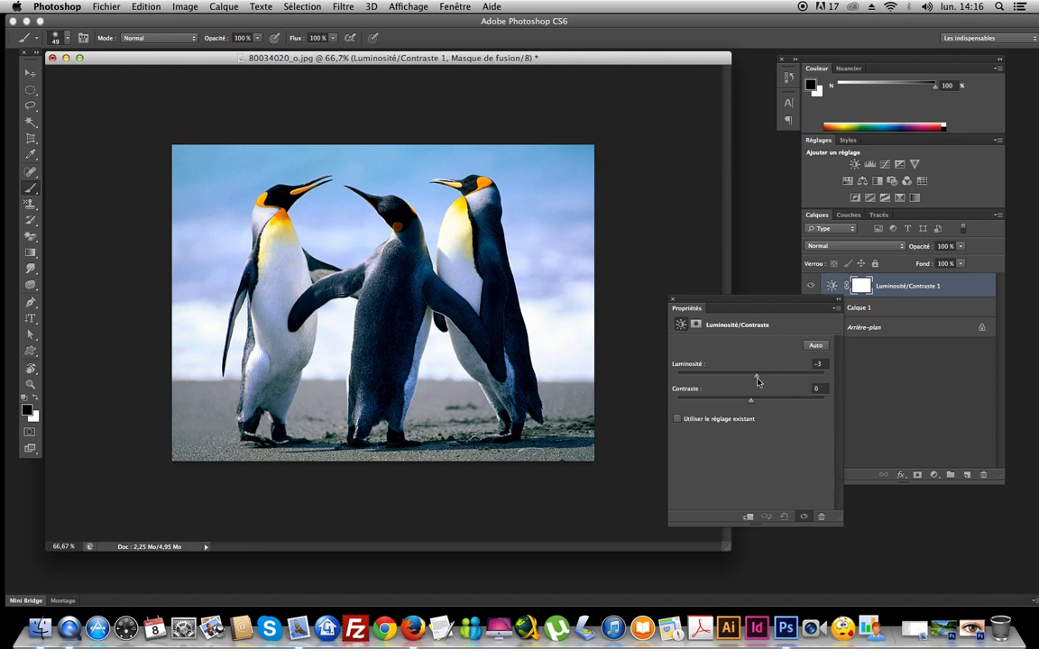
- Set the Brightness/Contrast layer's brightness to 16 and its contrast to -11
mouse_move(767, 383)
left_mouse_down()
mouse_move(811, 384)
mouse_move(678, 380)
mouse_move(754, 383)
left_mouse_up()
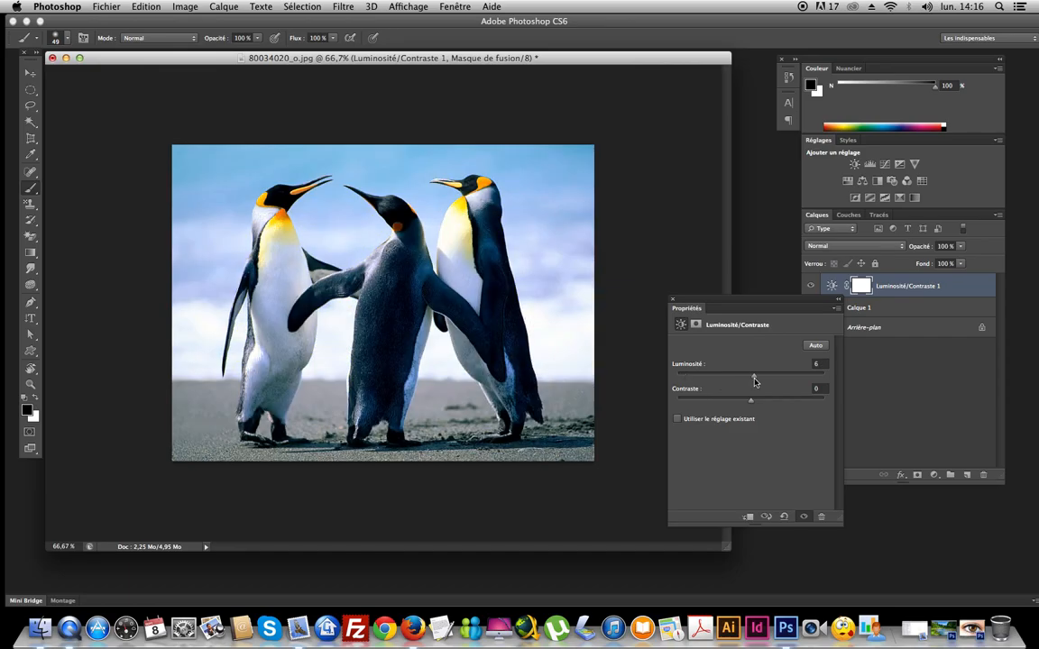
left_click_drag(759, 380, 760, 380)
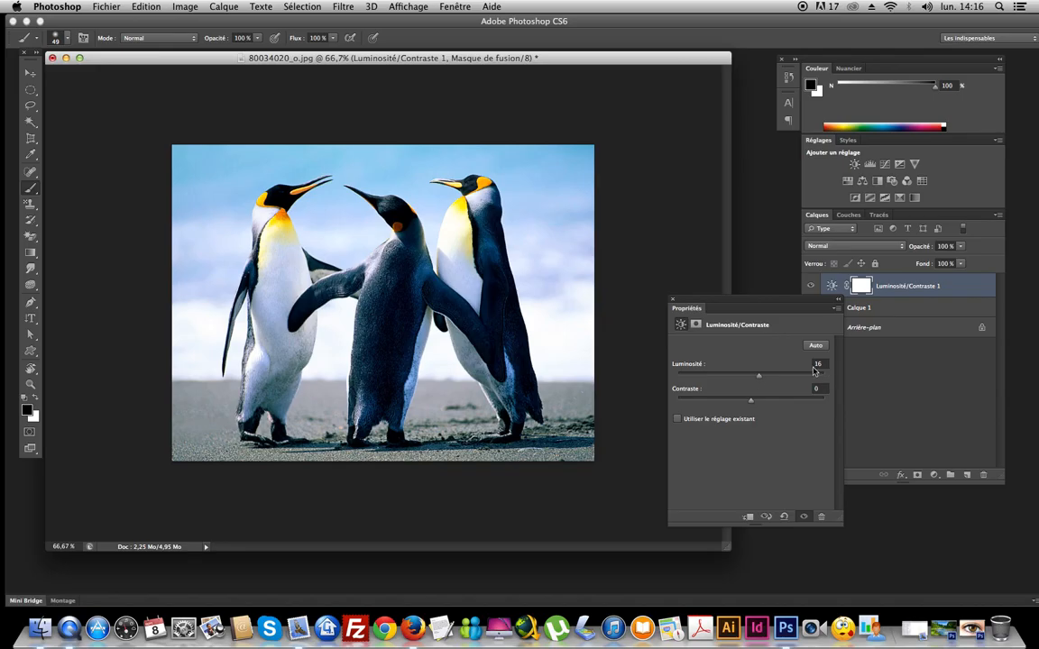
left_click_drag(758, 402, 680, 404)
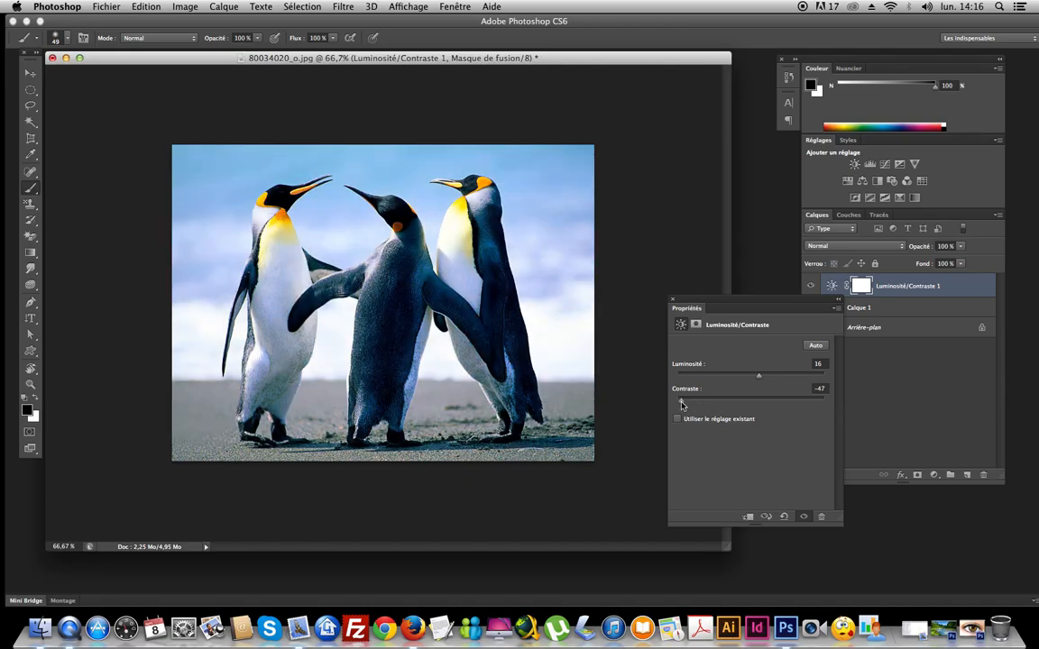
left_click_drag(681, 404, 735, 405)
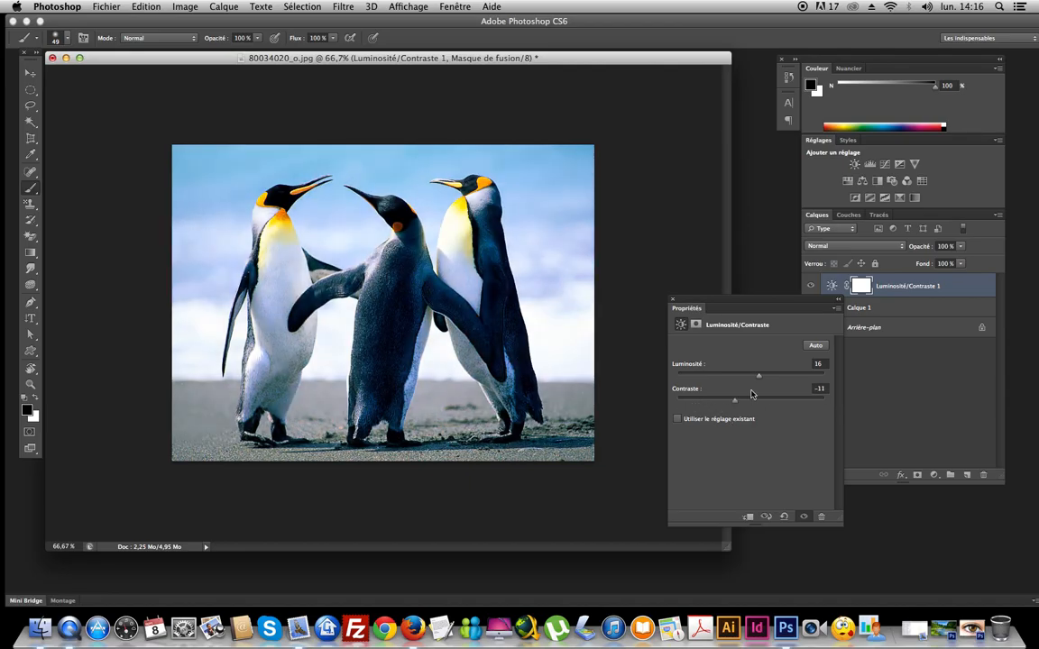
- Replace the Brightness/Contrast layer with a Levels adjustment layer and move its settings clear of the layer list
left_click_drag(901, 290, 984, 474)
left_click(933, 474)
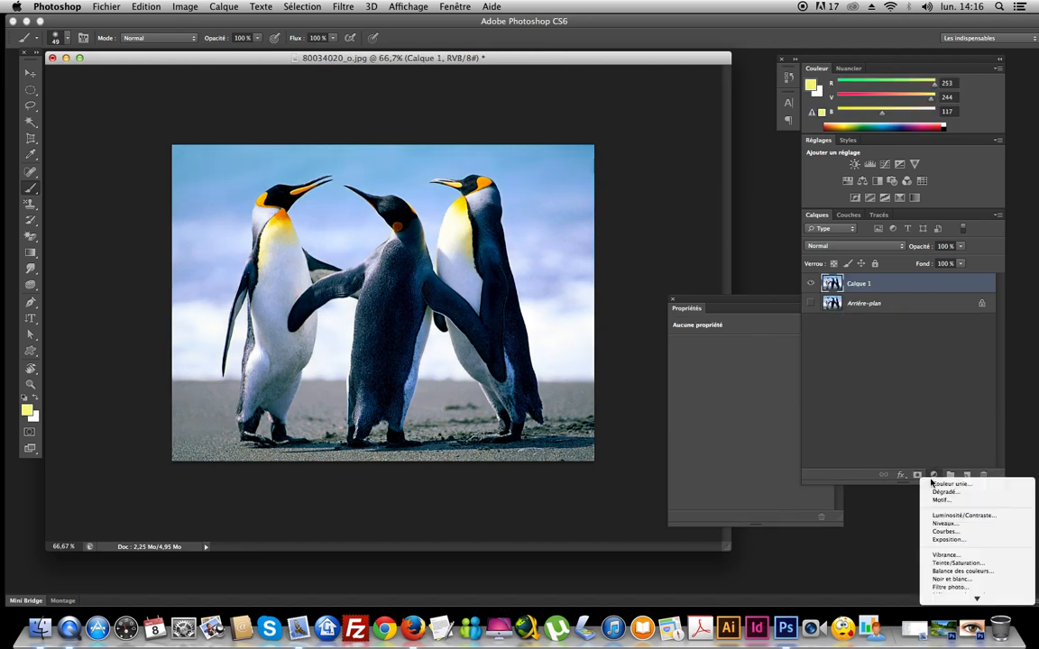
left_click(944, 523)
left_click_drag(749, 302, 699, 287)
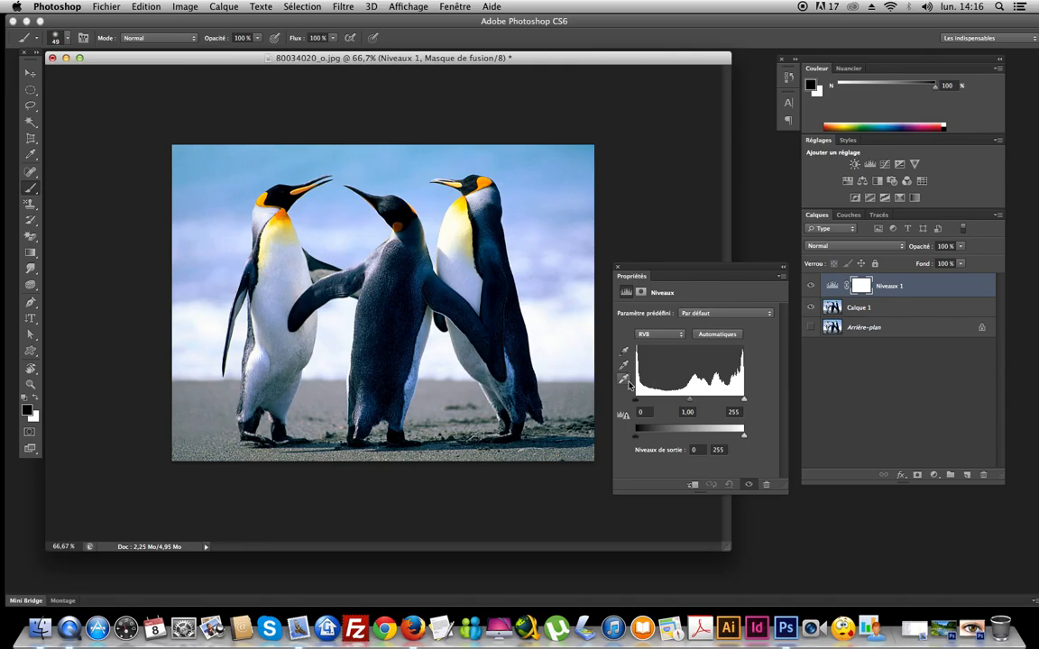
- Sample the Levels white point on the bright water, the grey point on the sand and the black point on the leftmost penguin's head
left_click(624, 380)
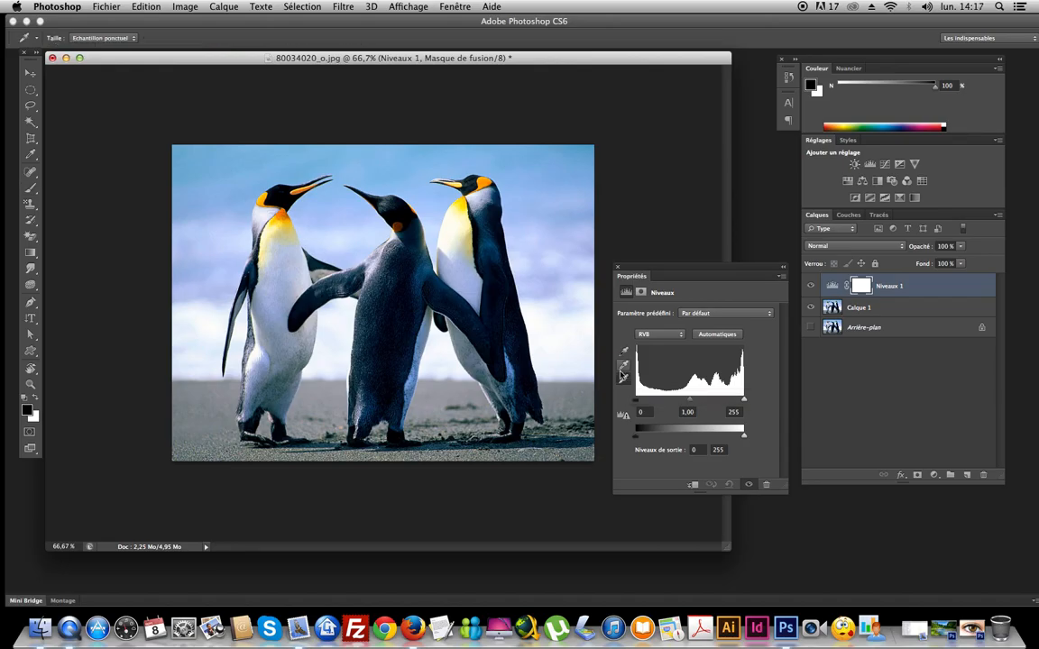
left_click(546, 329)
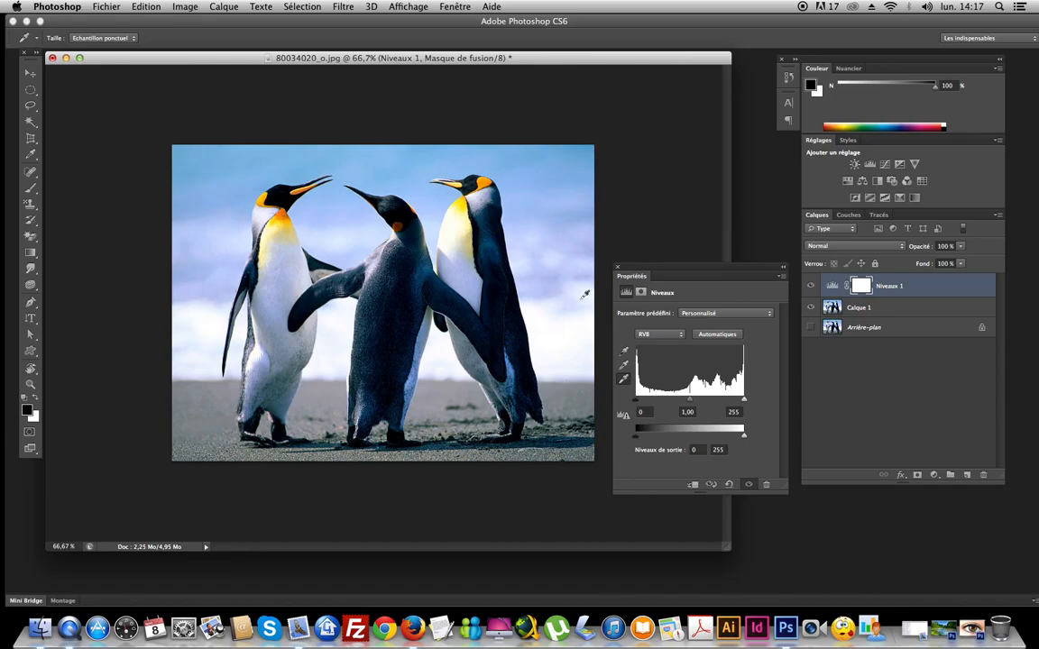
left_click(621, 367)
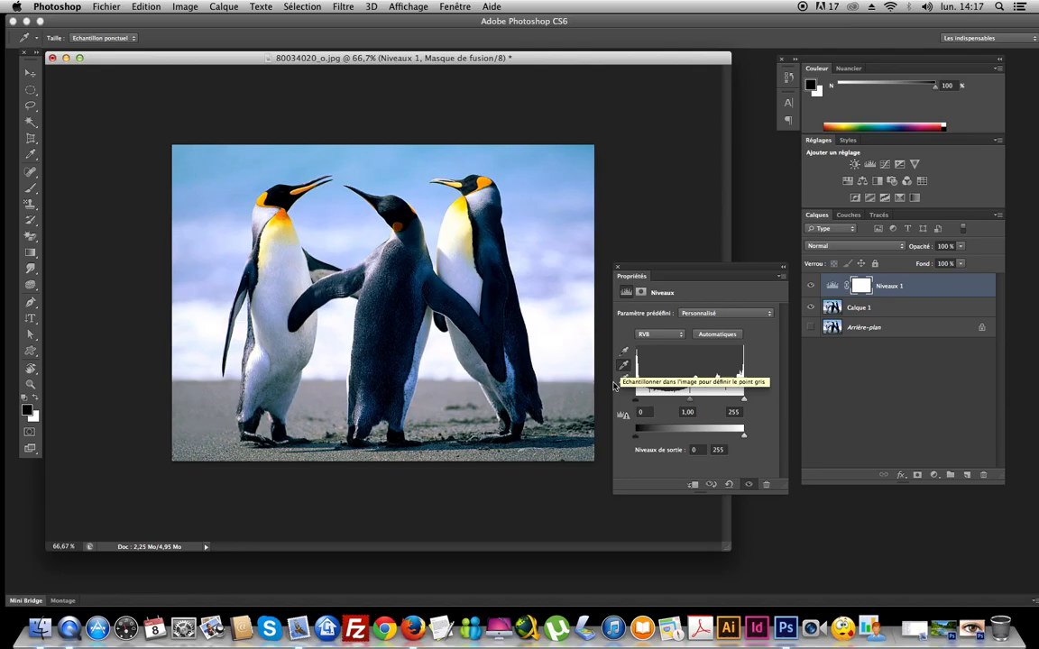
left_click(566, 389)
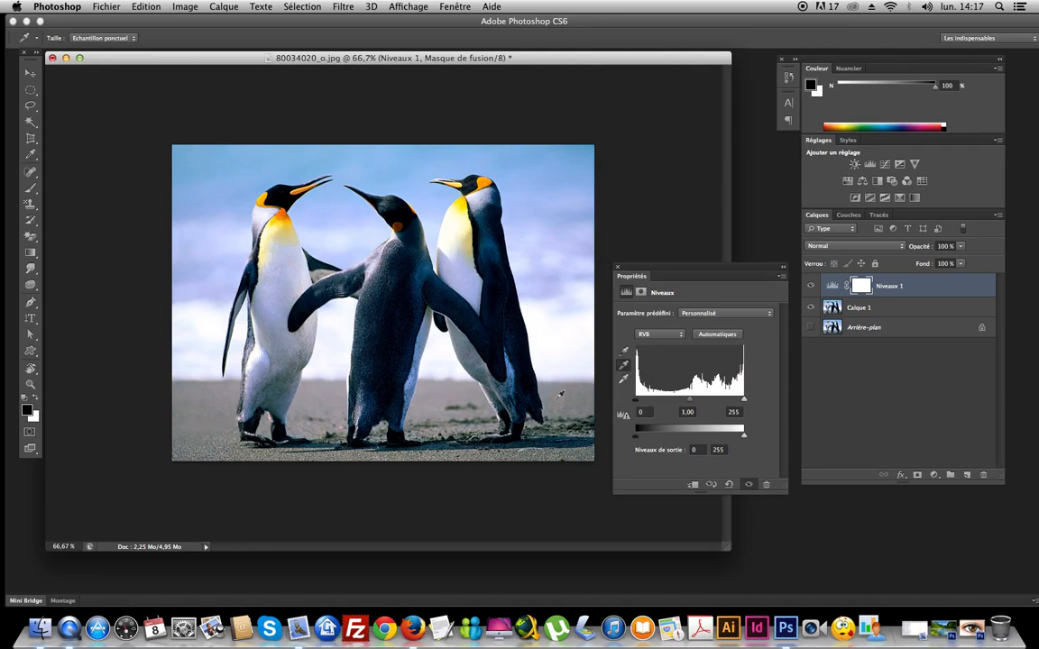
left_click(623, 352)
left_click(280, 192)
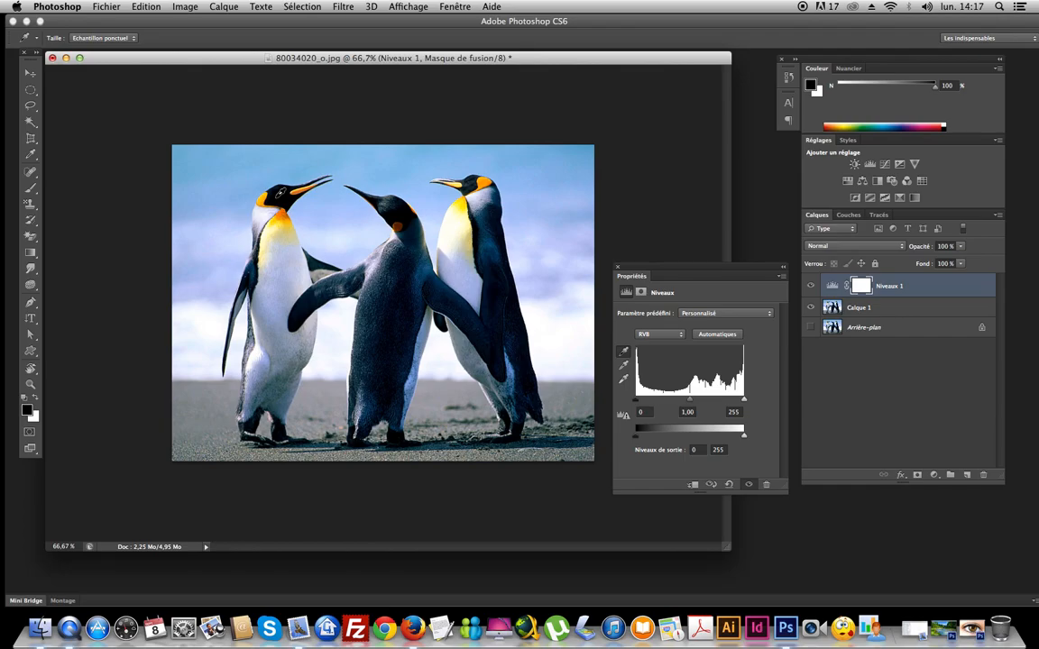
- Check the photo with the Levels layer toggled, and replace that layer with a Curves adjustment layer above Calque 1
left_click(872, 395)
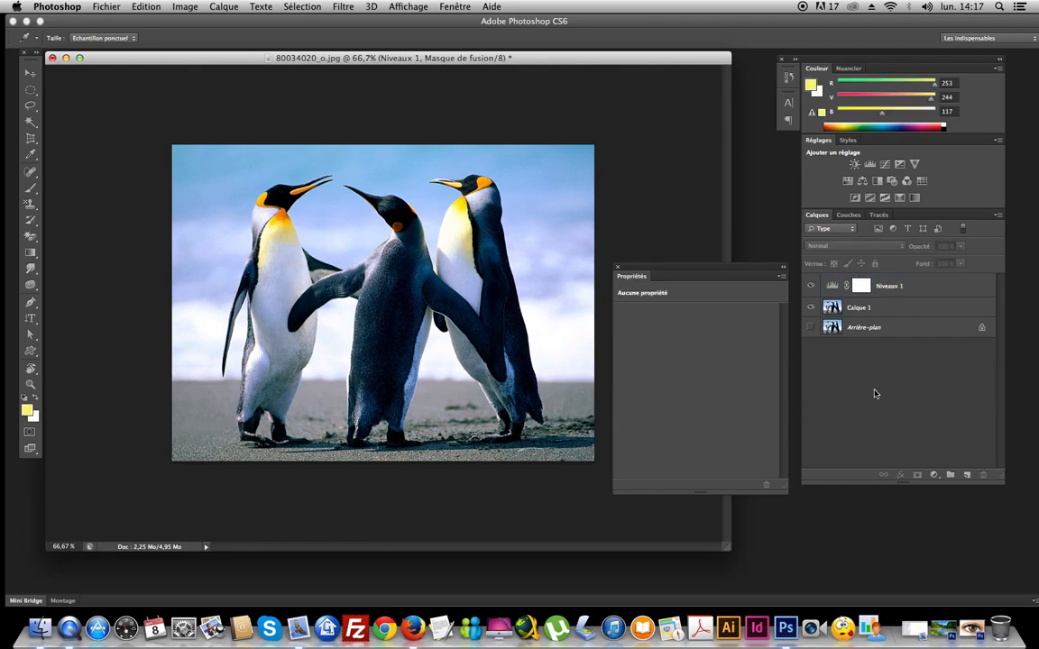
left_click(811, 286)
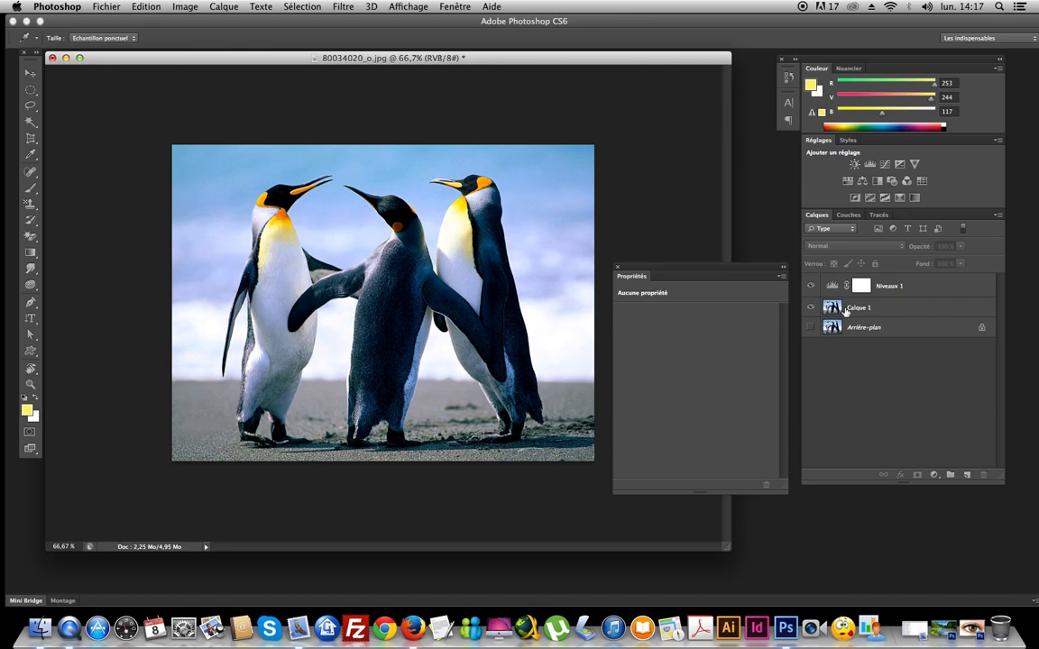
left_click(847, 310)
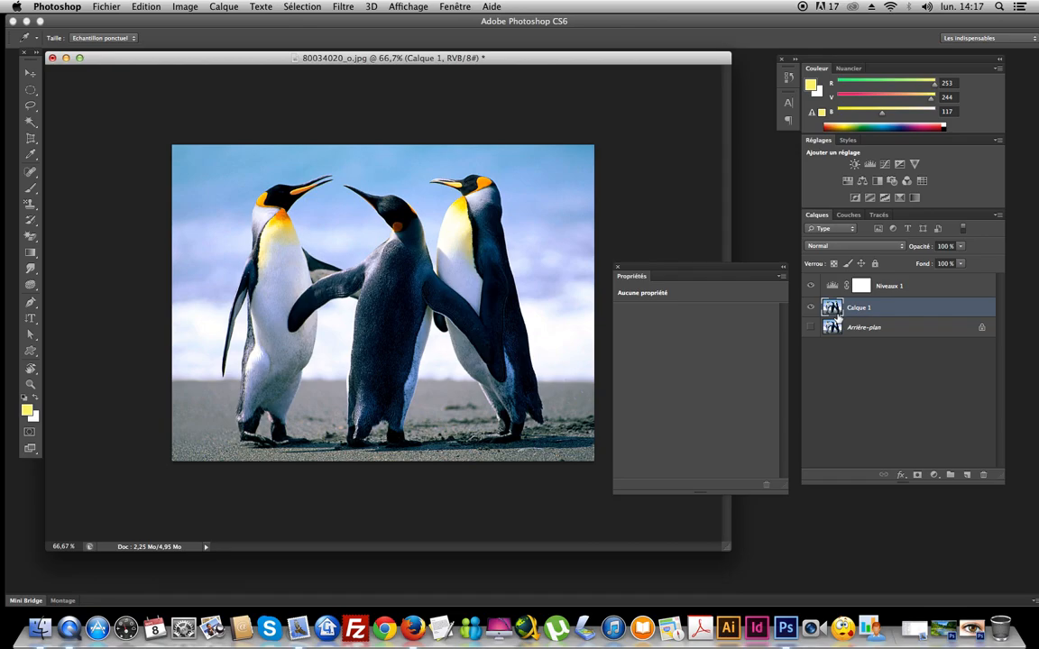
left_click_drag(949, 289, 983, 475)
left_click(933, 475)
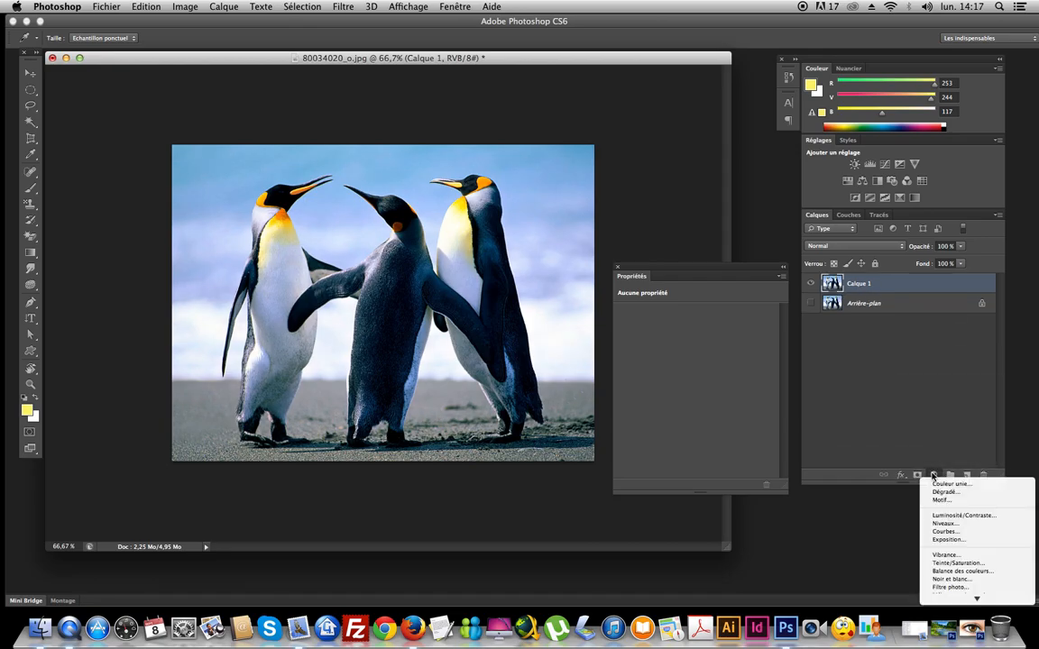
left_click(944, 531)
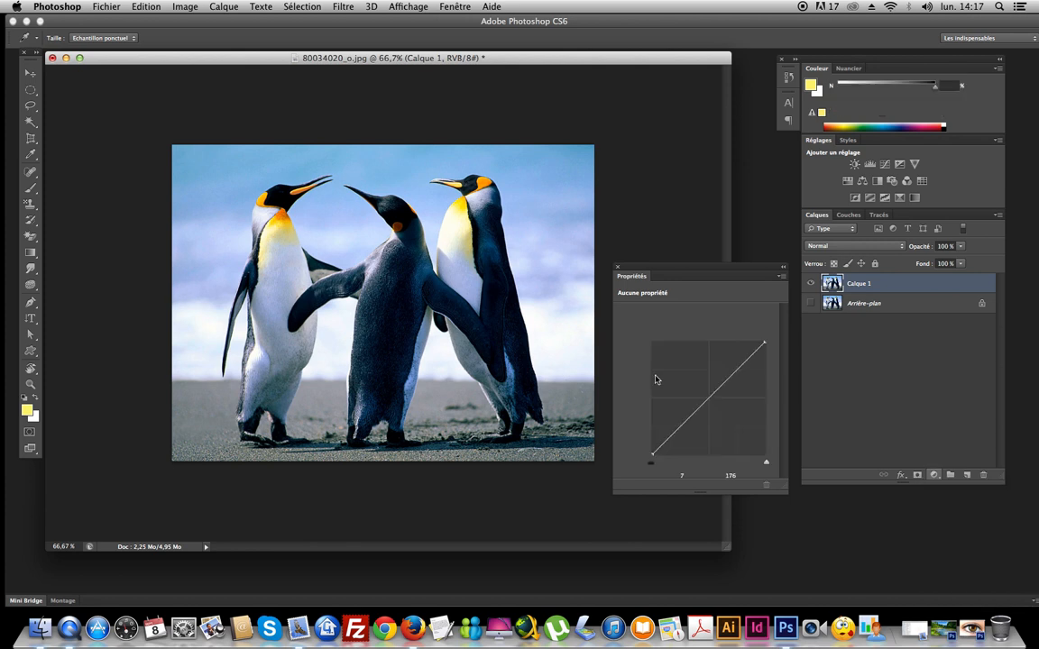
- Add a shadow point and a highlight point to the RGB curve, raising the shadows and lowering the highlights
left_click_drag(675, 431, 668, 421)
left_click(735, 360)
left_click_drag(736, 360, 740, 361)
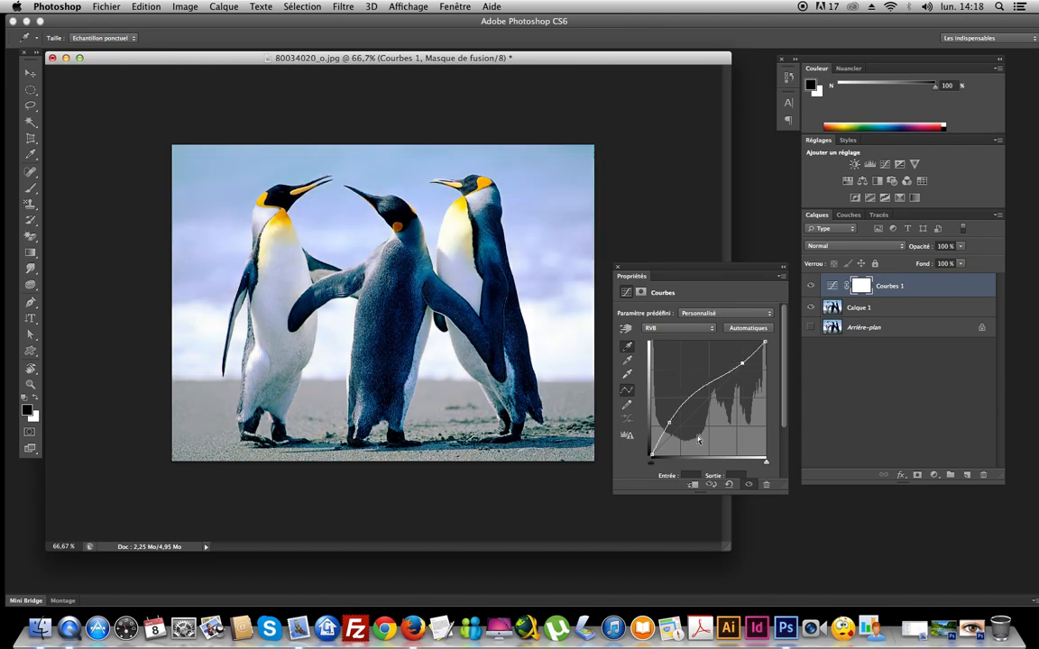
mouse_move(668, 421)
left_mouse_down()
mouse_move(695, 433)
mouse_move(673, 420)
left_mouse_up()
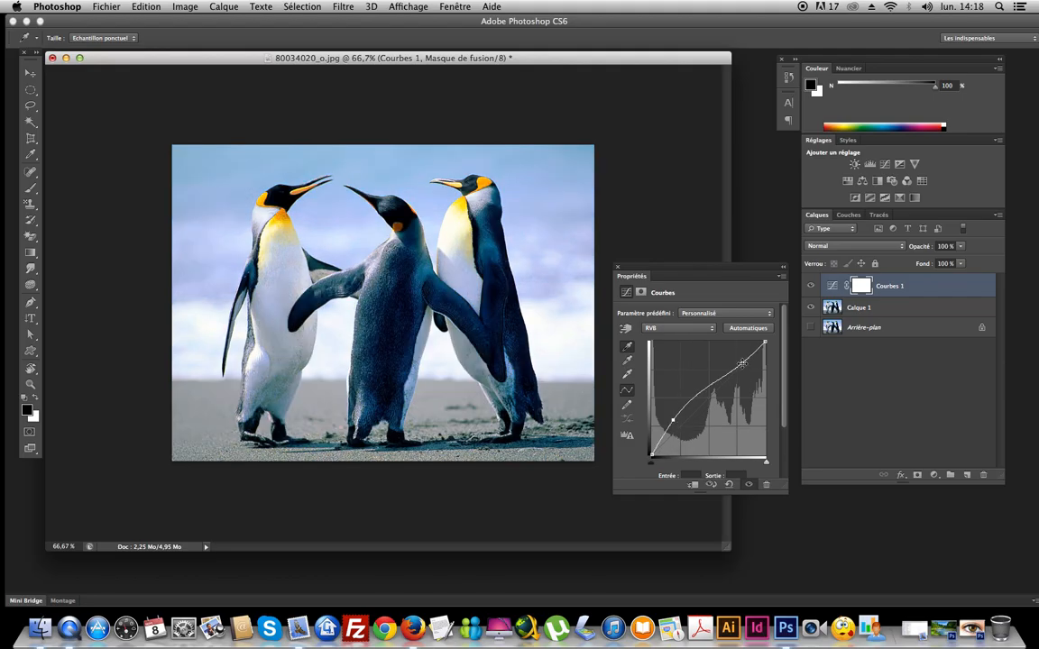
left_click_drag(741, 363, 741, 373)
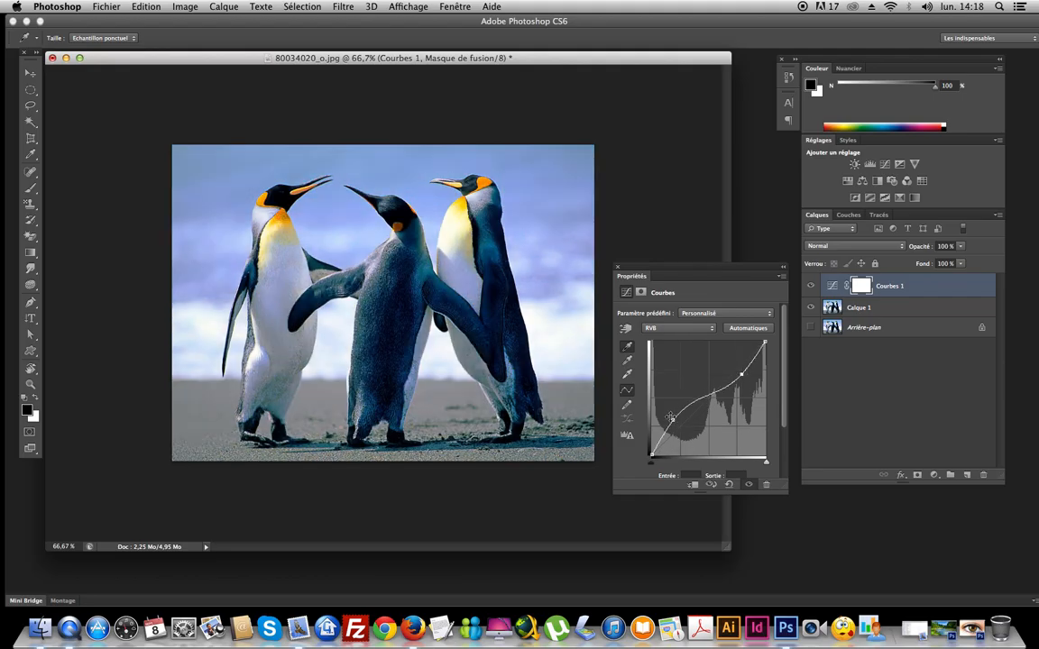
- Reposition the curve's shadow and highlight points several times, ending with lifted shadows and darkened highlights
left_click_drag(672, 420, 673, 429)
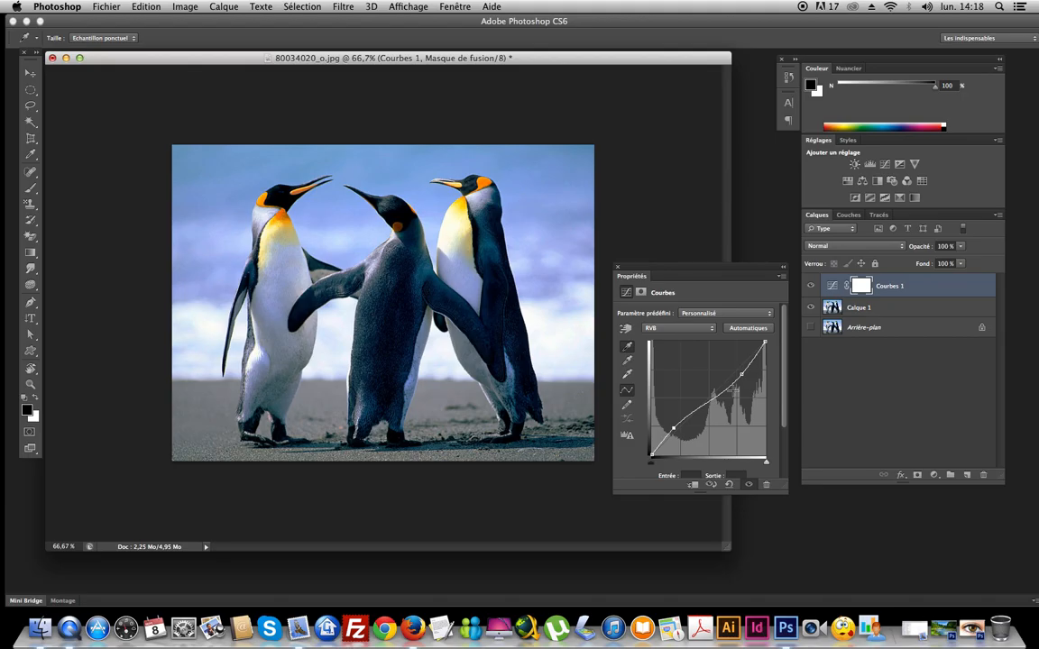
left_click_drag(742, 374, 743, 382)
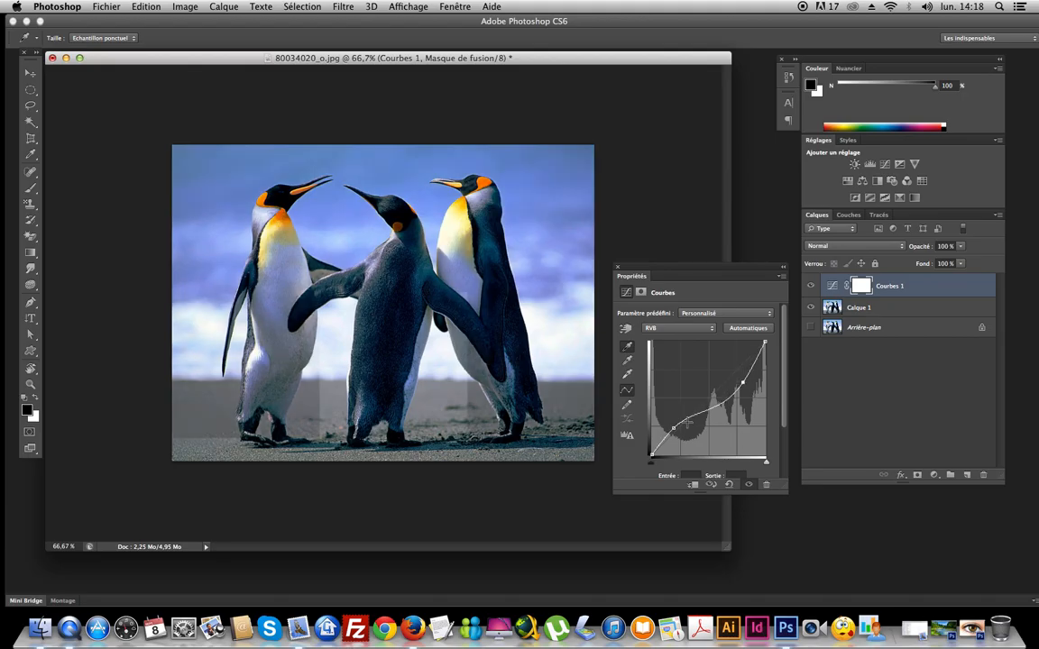
left_click_drag(670, 428, 666, 421)
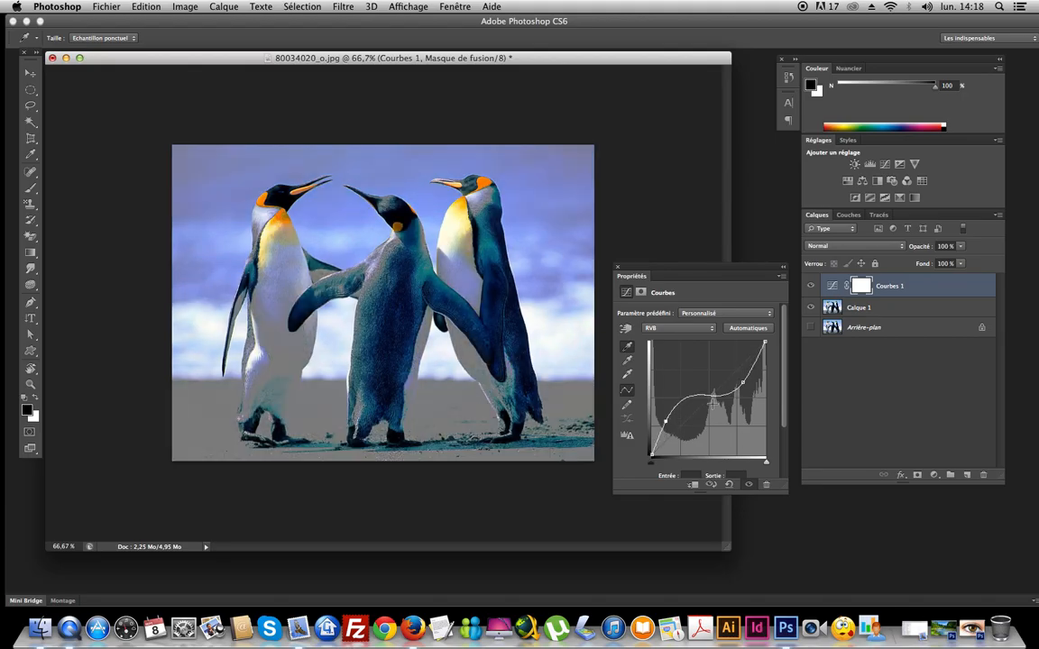
mouse_move(744, 384)
left_mouse_down()
mouse_move(744, 393)
mouse_move(739, 382)
left_mouse_up()
left_click_drag(665, 421, 668, 425)
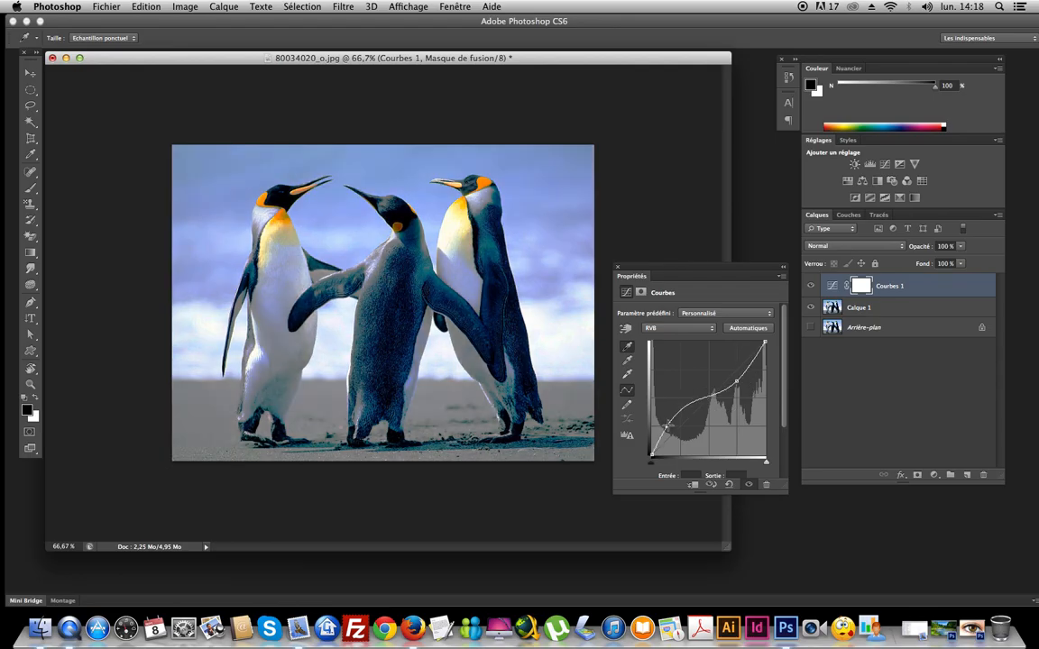
left_click_drag(738, 381, 739, 385)
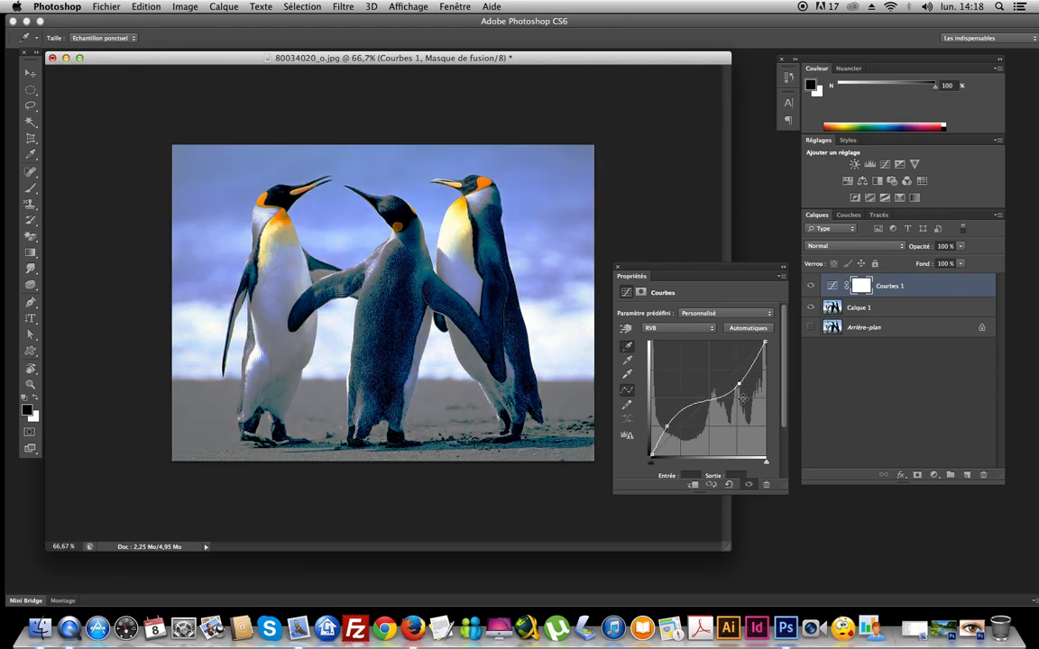
- Activate the grey-point sampler and remove the shadow and highlight points from the RGB curve
left_click(626, 359)
mouse_move(667, 427)
left_mouse_down()
mouse_move(664, 412)
mouse_move(723, 407)
mouse_move(670, 433)
left_mouse_up()
left_click_drag(721, 405, 691, 464)
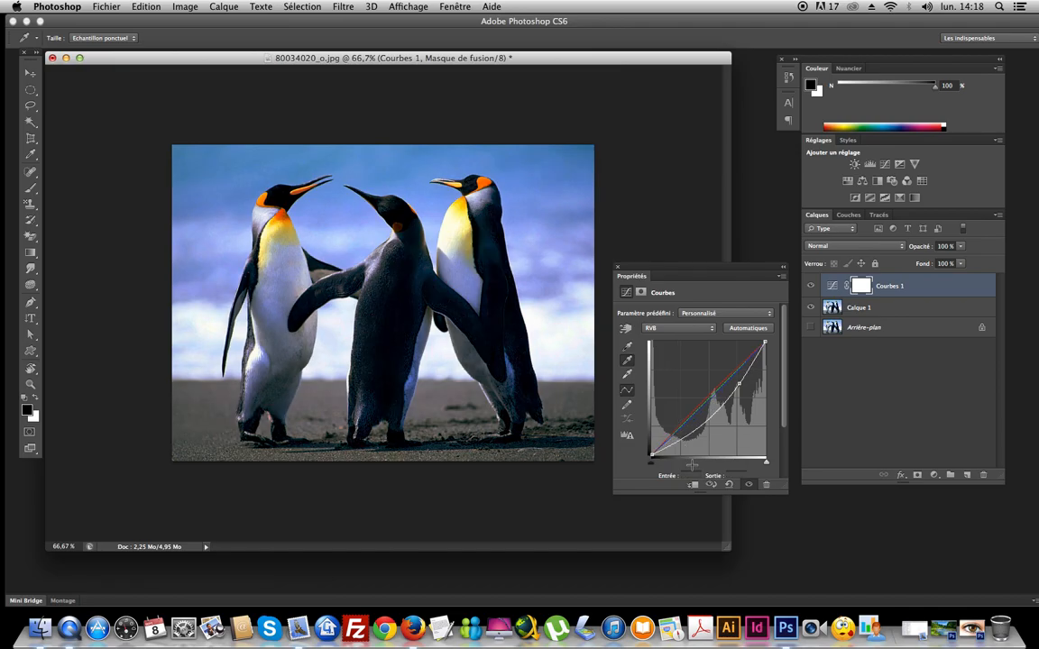
left_click_drag(739, 384, 762, 483)
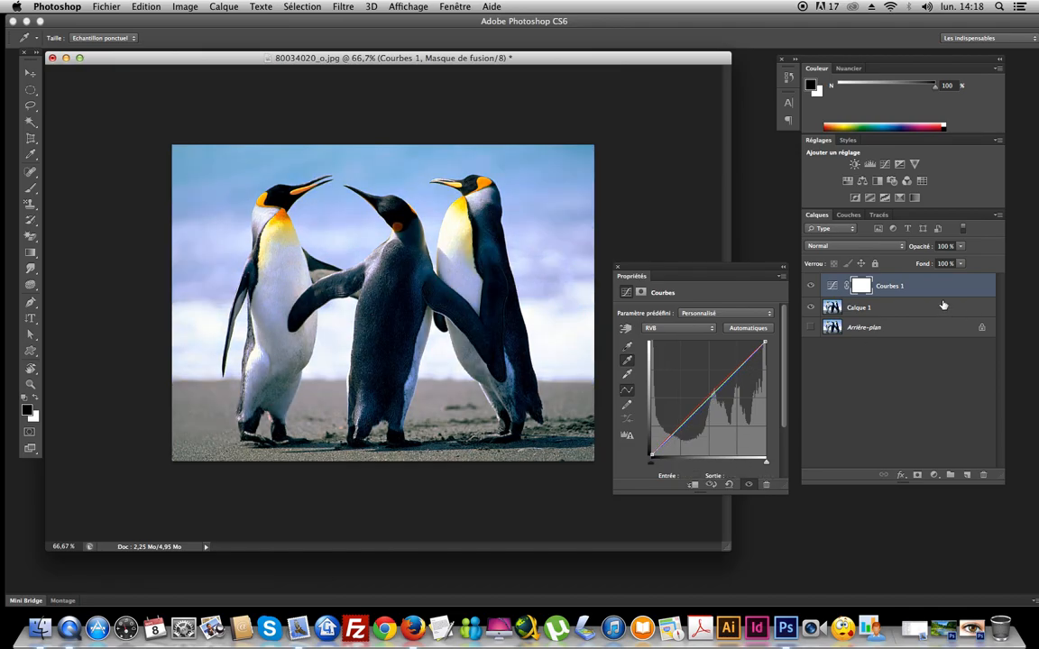
- Replace the Curves layer with a Color Balance adjustment layer and move its settings slightly higher
left_click_drag(929, 286, 983, 475)
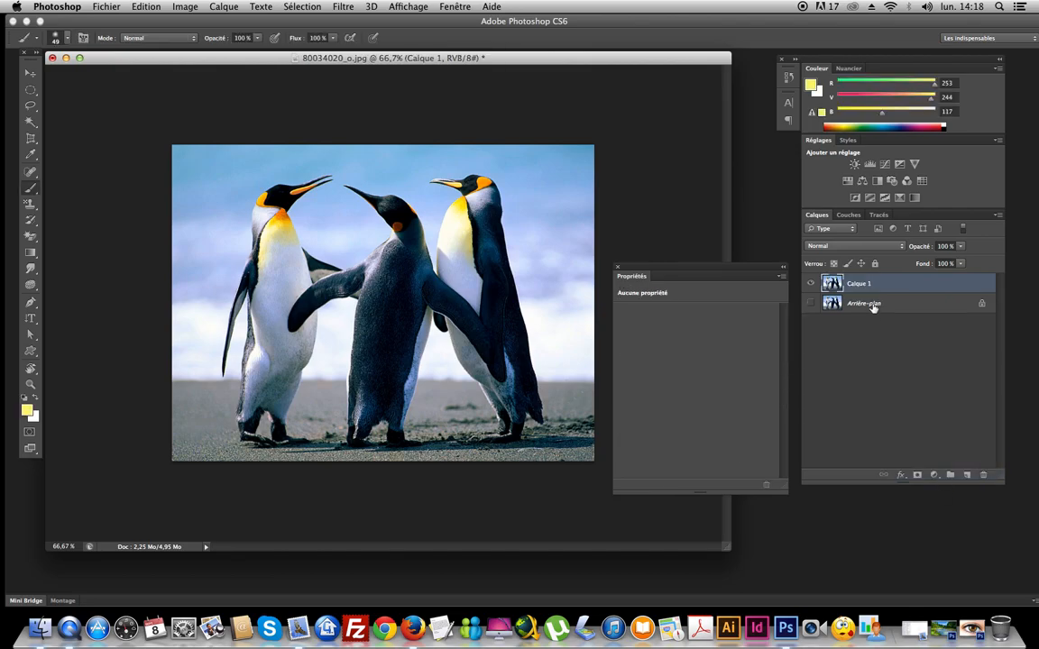
left_click(933, 475)
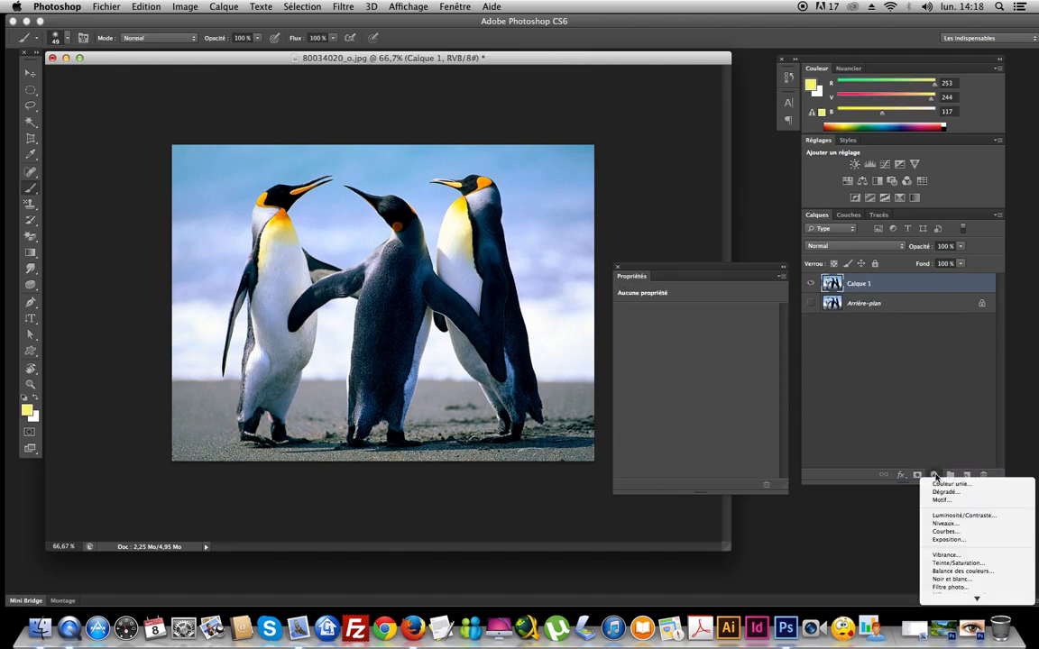
left_click(959, 571)
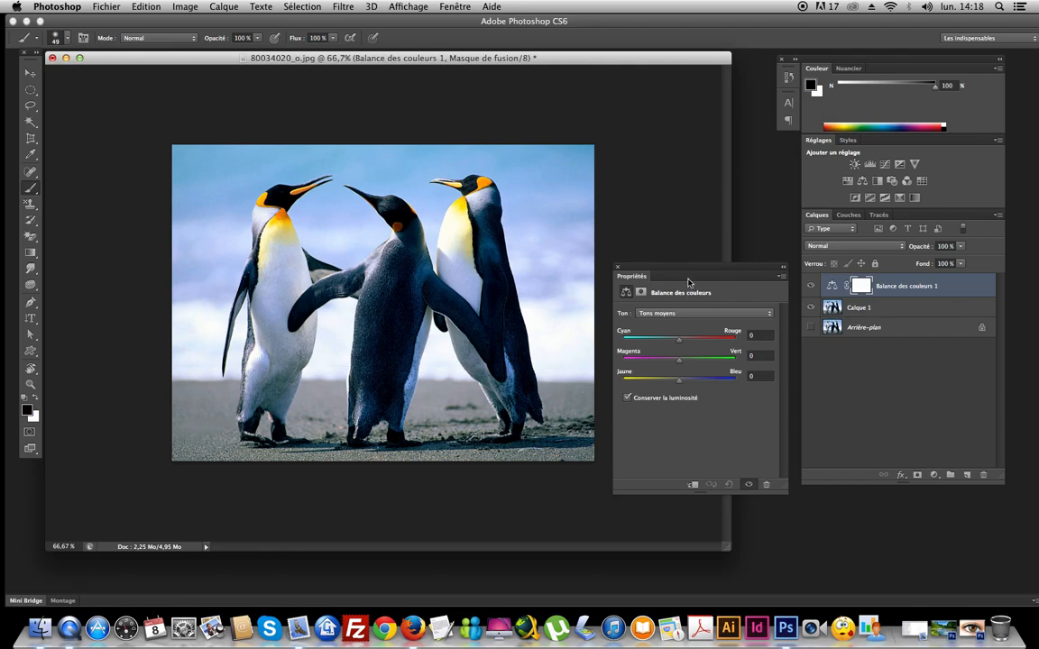
left_click_drag(685, 272, 696, 248)
- Set the Color Balance midtones to -75 on cyan–red and +61 on yellow–blue
left_click(686, 290)
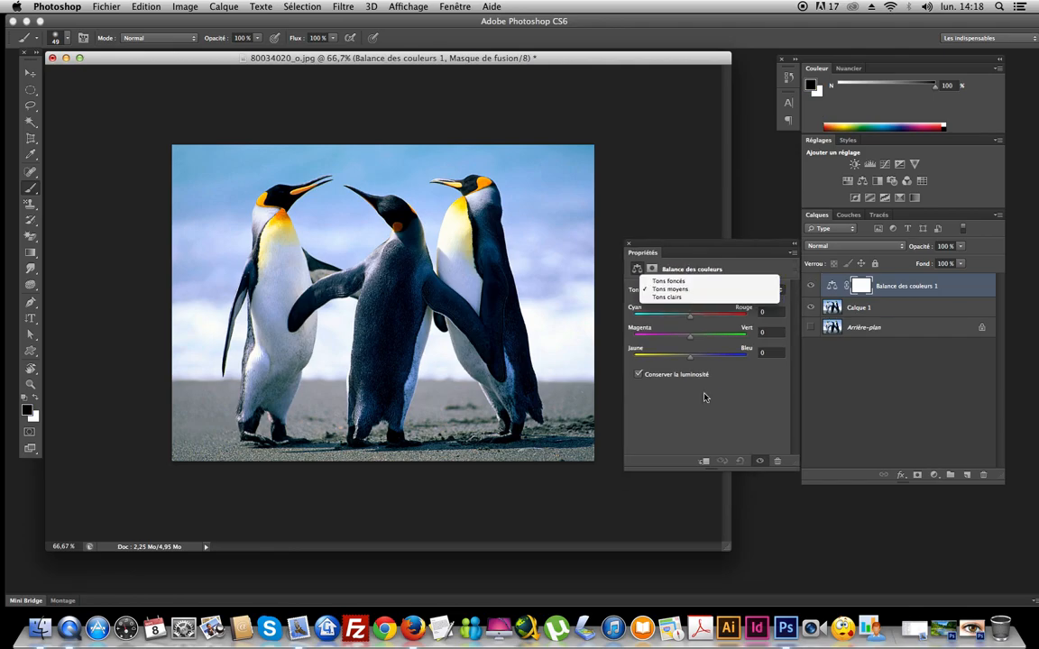
left_click(694, 327)
left_click_drag(690, 321, 654, 324)
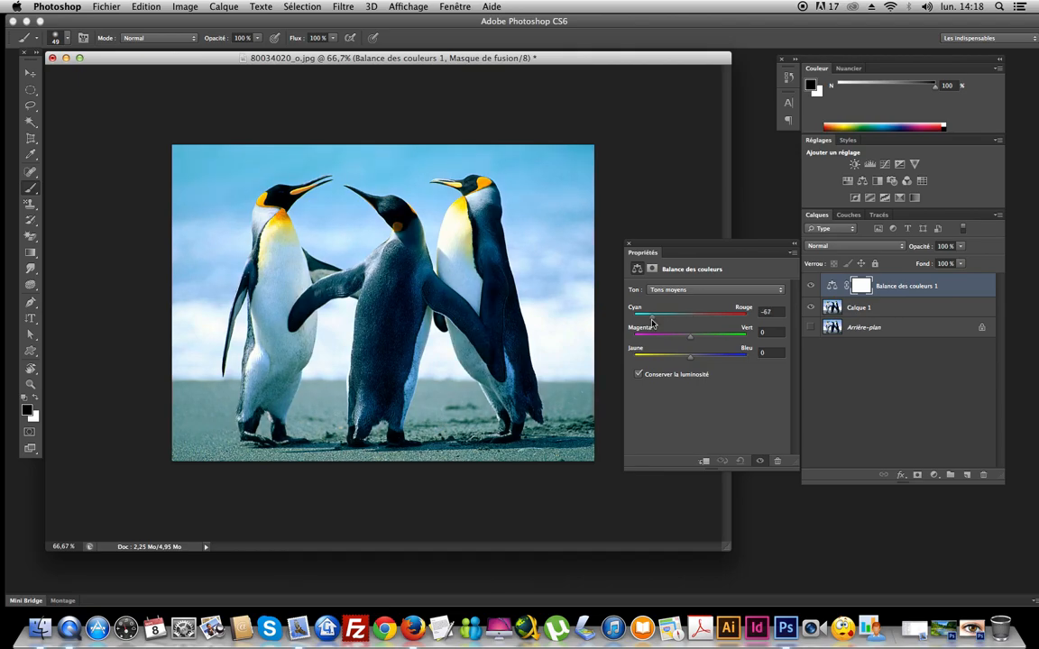
left_click_drag(691, 362, 725, 360)
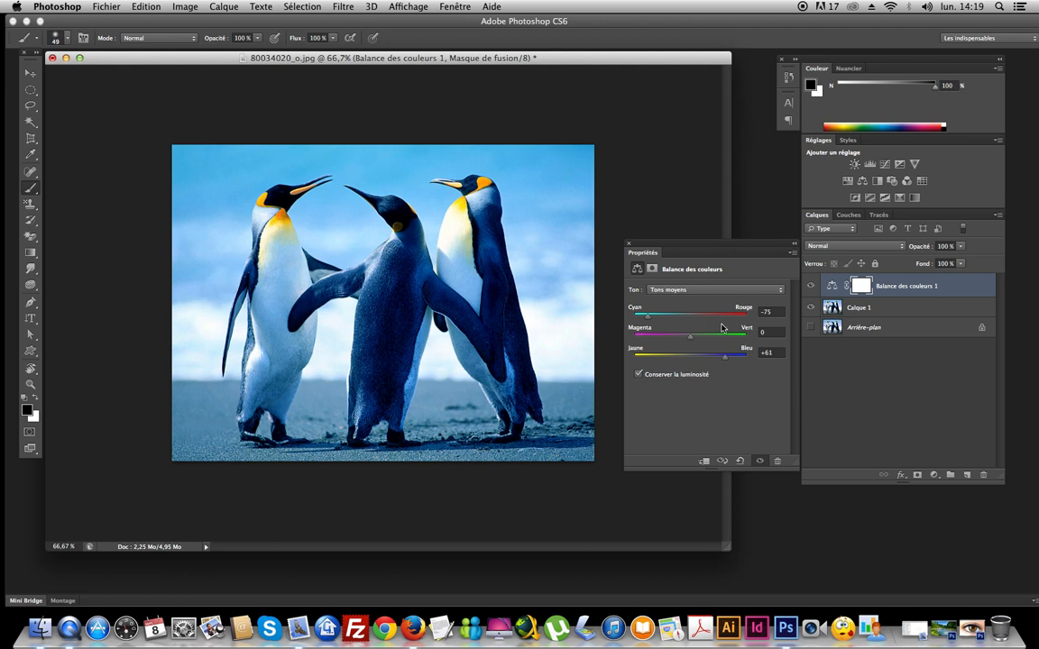
- Set the Color Balance shadows to -57 on cyan–red and shift their yellow–blue balance towards blue
left_click(712, 289)
left_click(671, 273)
left_click_drag(675, 317, 659, 320)
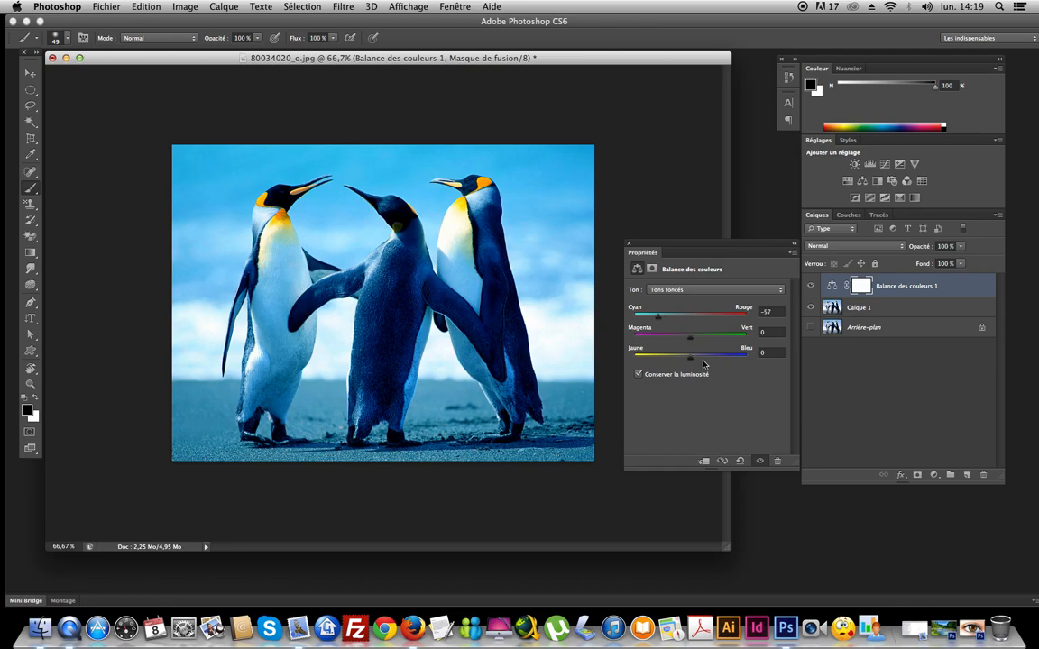
left_click_drag(690, 357, 719, 355)
- Set the Color Balance highlights to -62 on cyan–red and +64 on yellow–blue
left_click(692, 289)
left_click(685, 301)
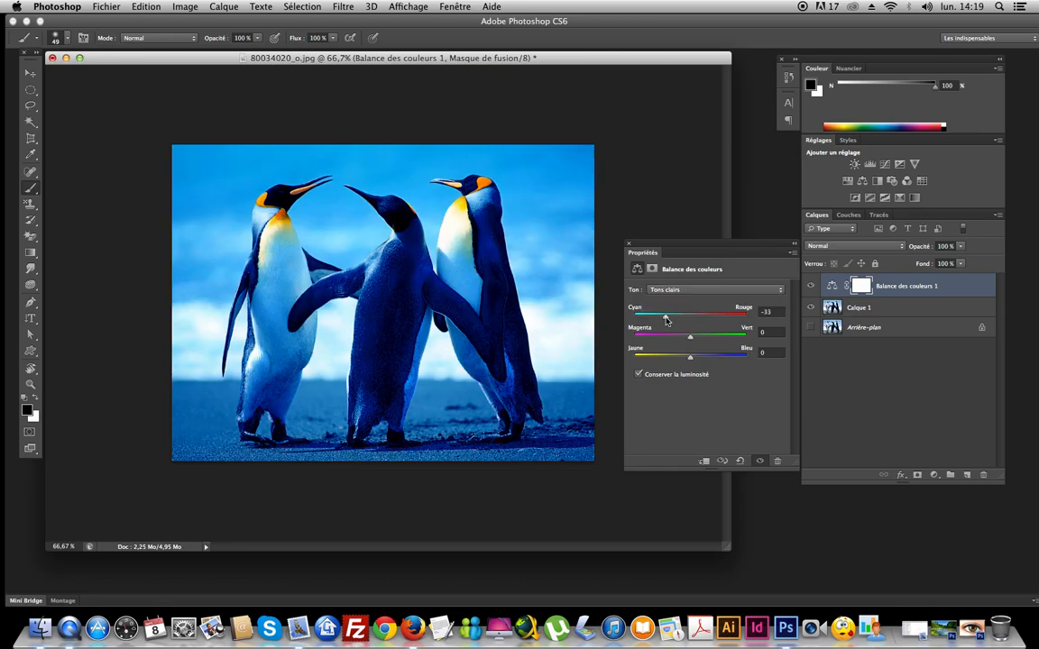
left_click_drag(662, 320, 655, 321)
left_click_drag(690, 357, 720, 357)
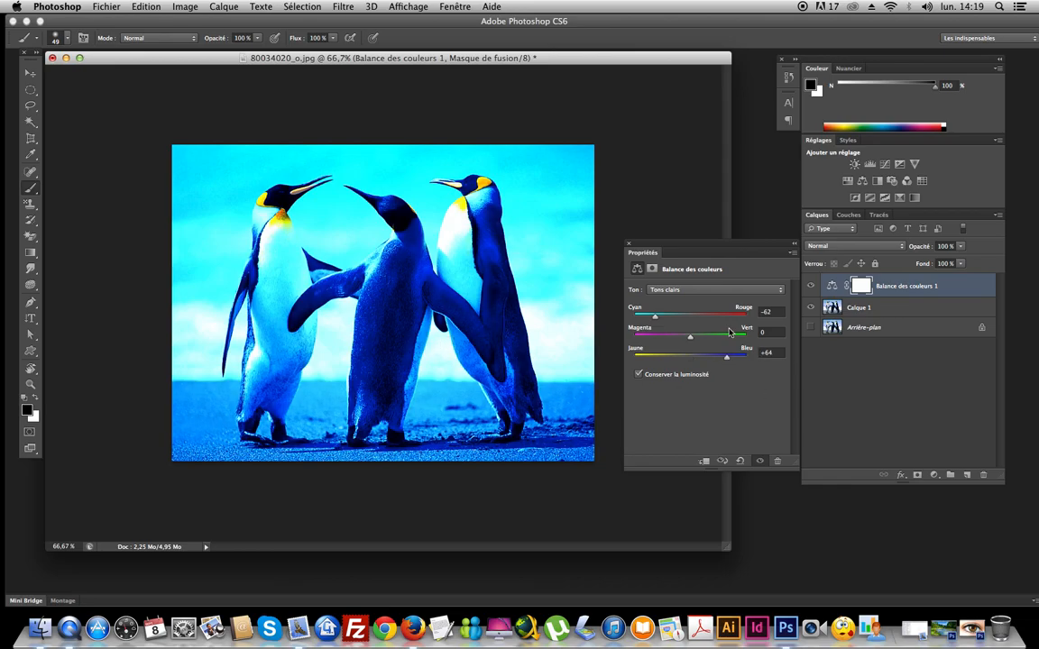
- Paint black on the Color Balance layer mask over the leftmost penguin's upper body and the background beside it
left_click(853, 286)
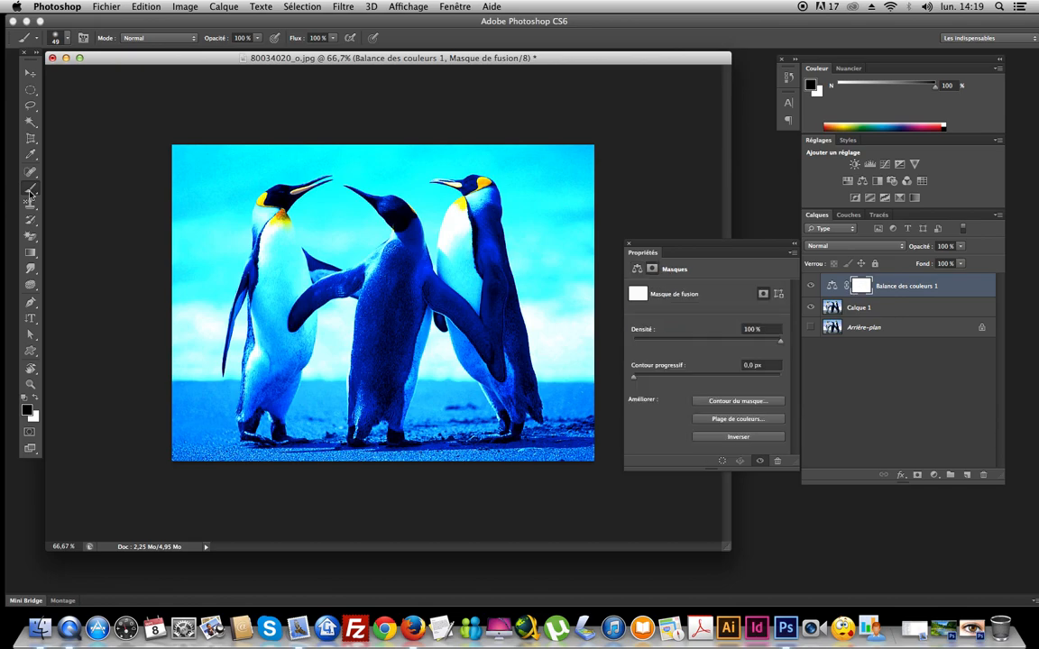
mouse_move(259, 218)
left_mouse_down()
mouse_move(259, 272)
mouse_move(269, 261)
mouse_move(278, 269)
mouse_move(263, 176)
mouse_move(311, 171)
mouse_move(242, 254)
mouse_move(230, 316)
mouse_move(246, 223)
mouse_move(194, 271)
mouse_move(190, 320)
mouse_move(205, 270)
mouse_move(239, 224)
left_mouse_up()
mouse_move(236, 283)
left_mouse_down()
mouse_move(208, 326)
mouse_move(231, 349)
left_mouse_up()
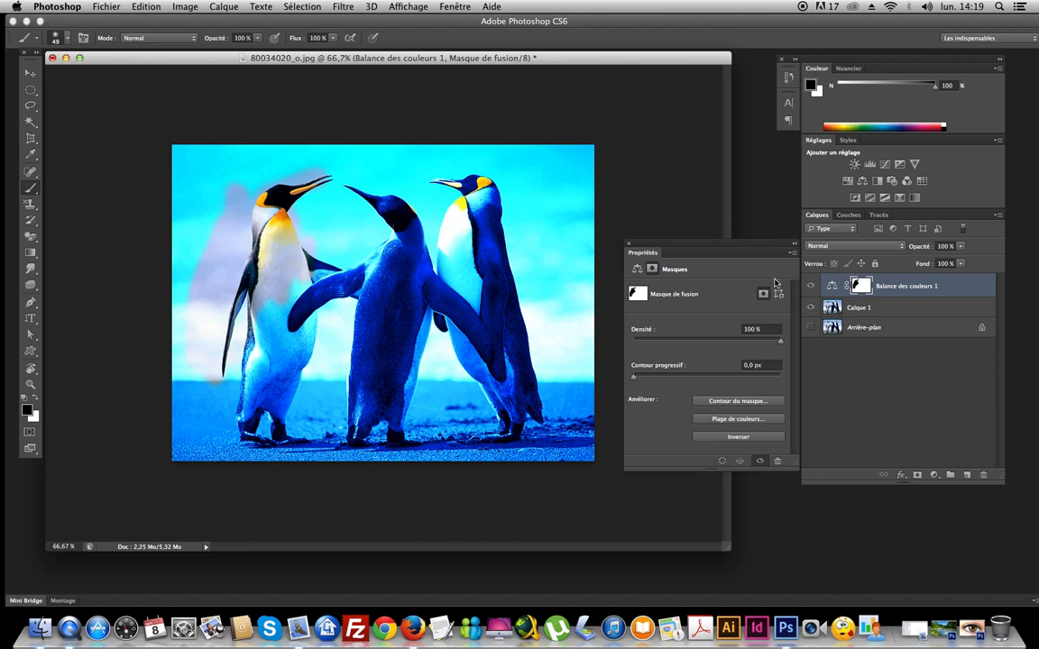
- Replace the Color Balance layer with a Black & White adjustment layer above Calque 1
left_click_drag(938, 296, 986, 475)
left_click(933, 475)
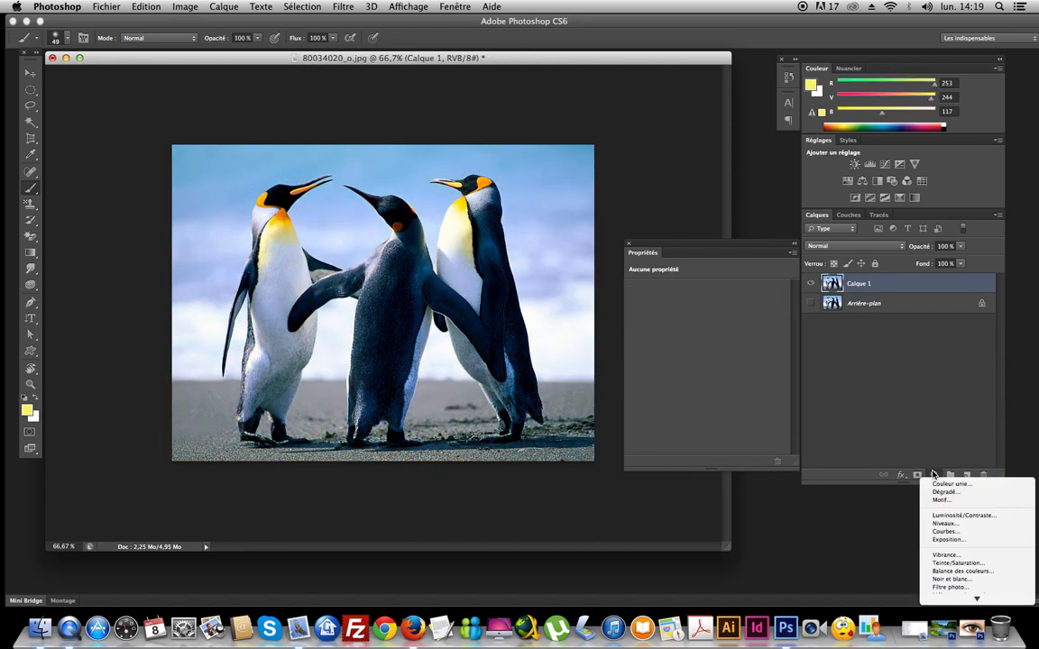
left_click(963, 571)
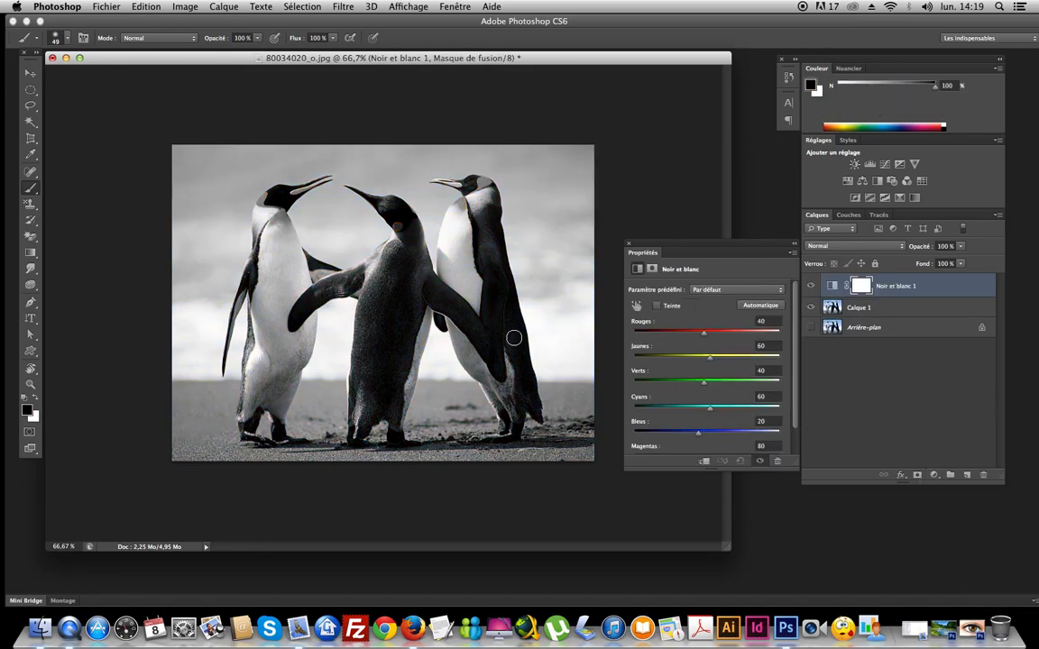
- Set the Black & White mix to reds 113, greens 119, cyans 203 and blues 184
left_click_drag(697, 335, 664, 337)
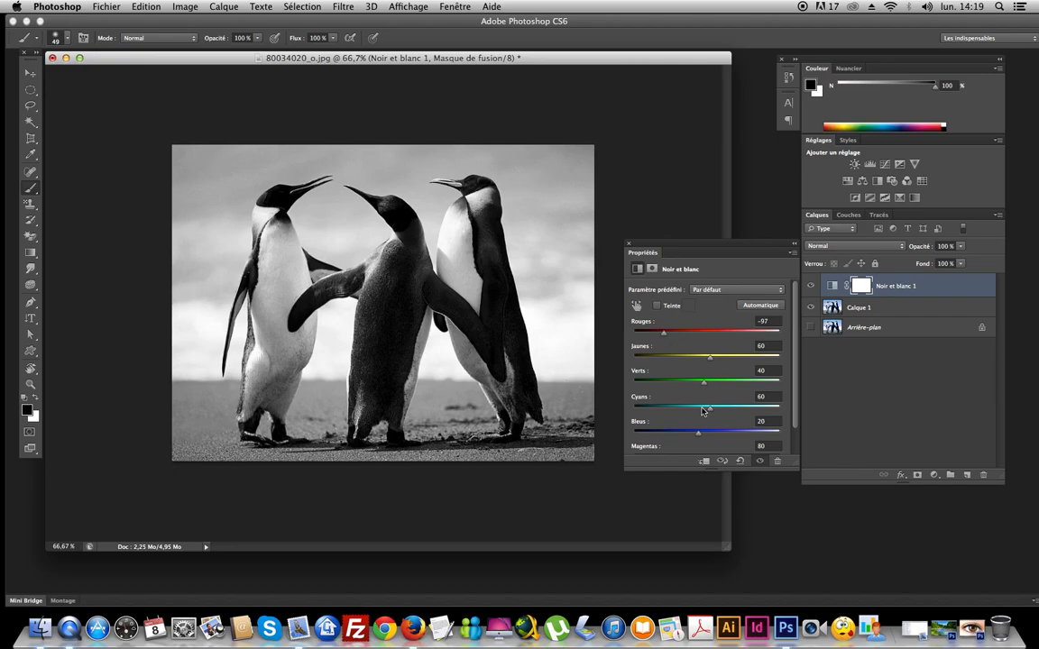
left_click_drag(705, 410, 747, 436)
left_click_drag(665, 337, 726, 334)
left_click_drag(705, 382, 727, 386)
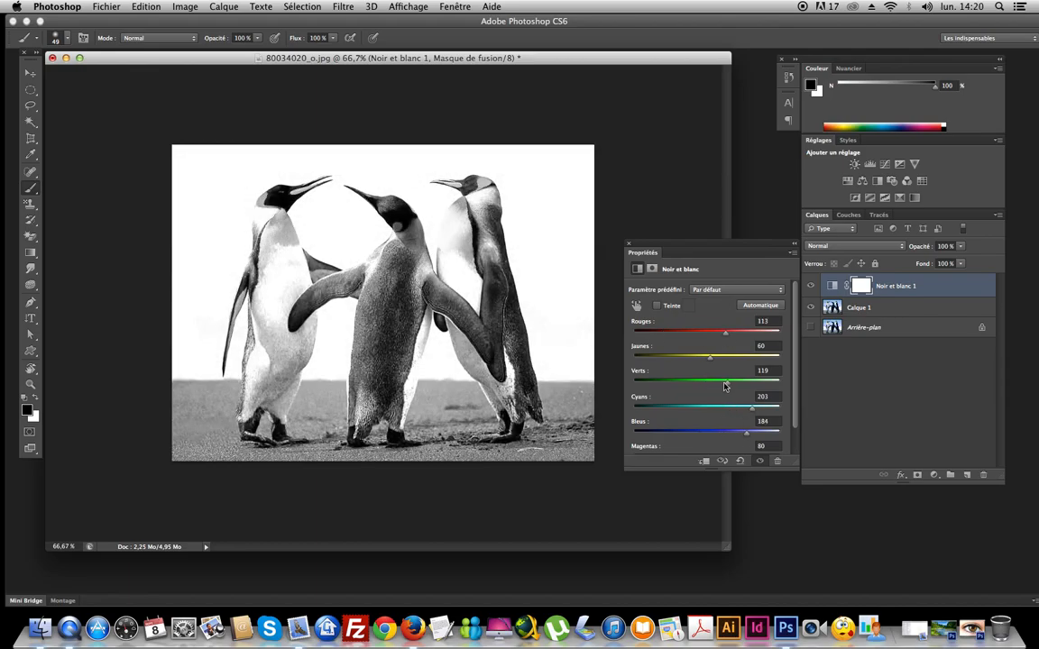
- Replace the Black & White layer with a Photo Filter adjustment layer above Calque 1
left_click_drag(915, 285, 984, 475)
left_click(933, 475)
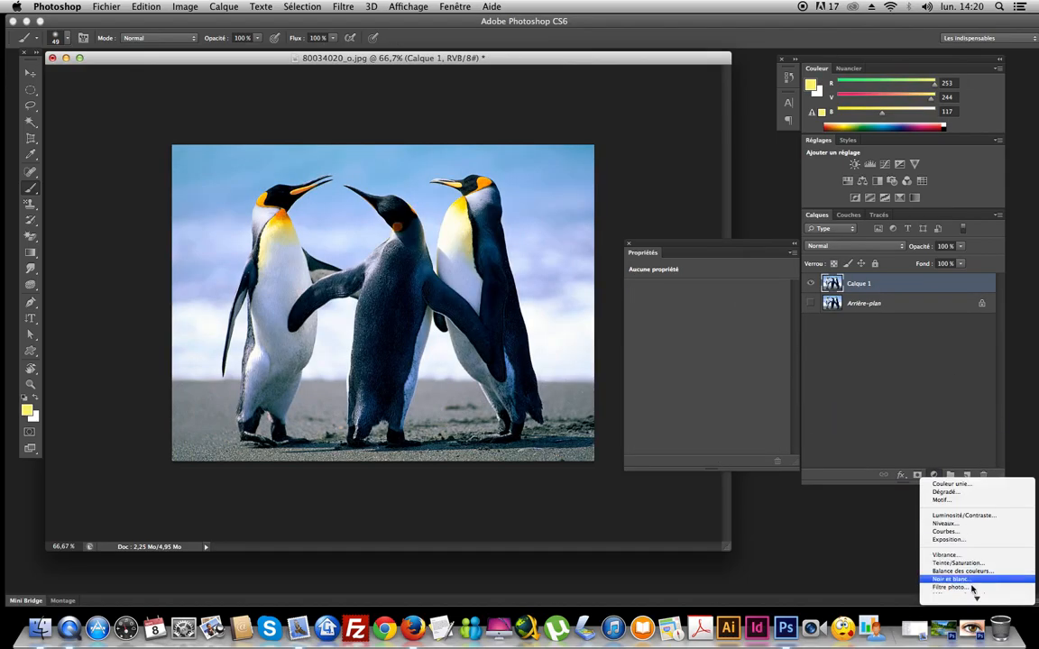
left_click(954, 547)
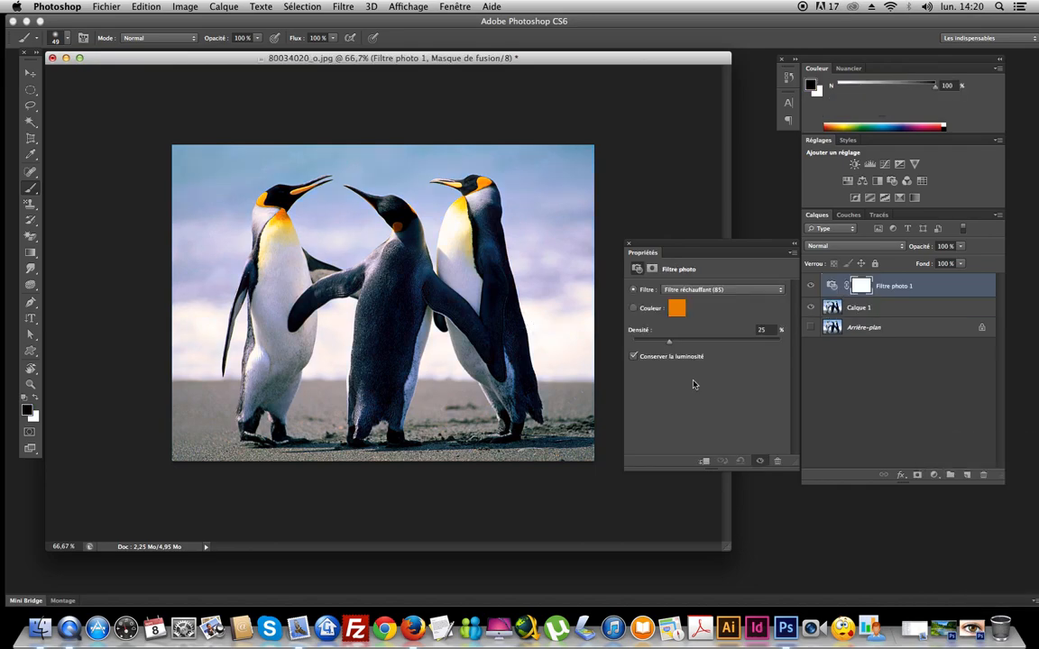
- Switch the Photo Filter from a preset to a custom colour and choose a bright green
left_click(634, 310)
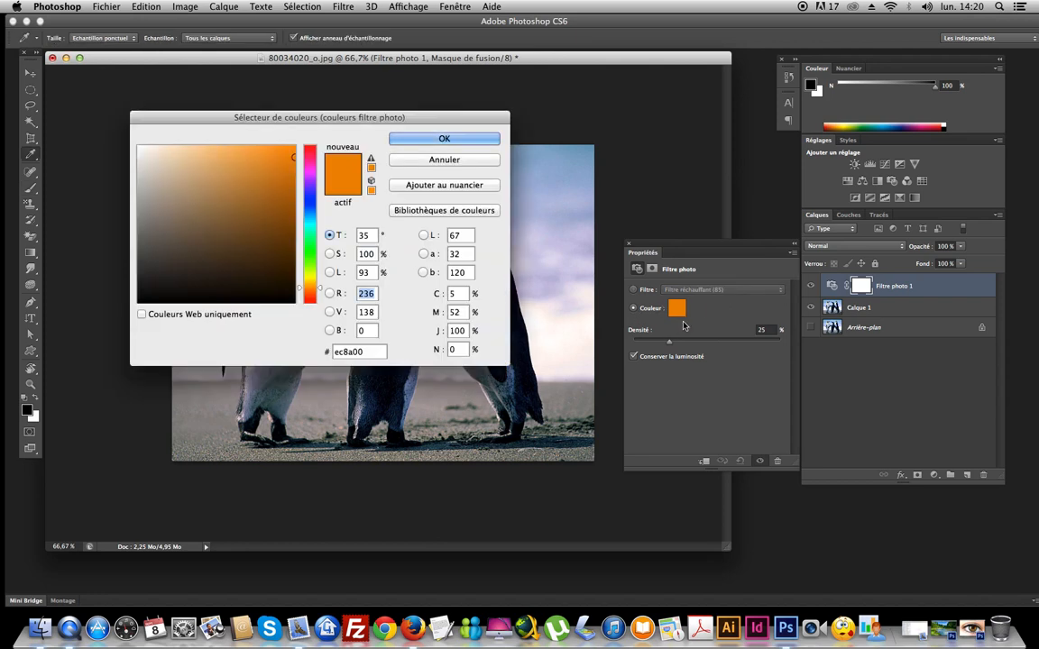
left_click(307, 248)
left_click(270, 174)
left_click(437, 140)
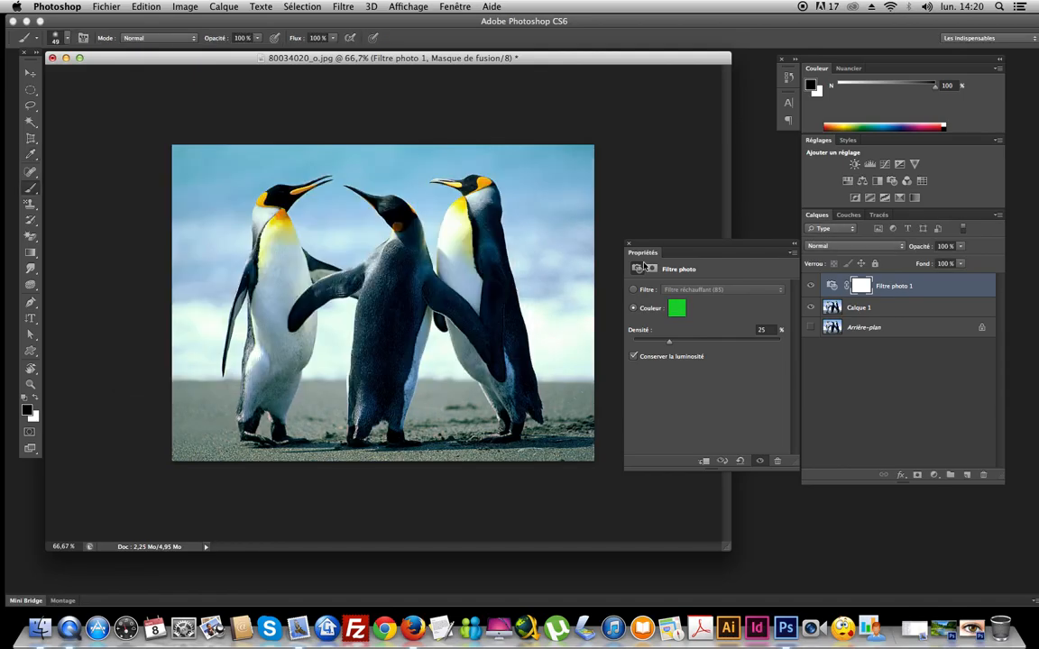
- Try the Bleu and Bleu profond presets on the Photo Filter layer
left_click(696, 290)
left_click(693, 394)
left_click(699, 289)
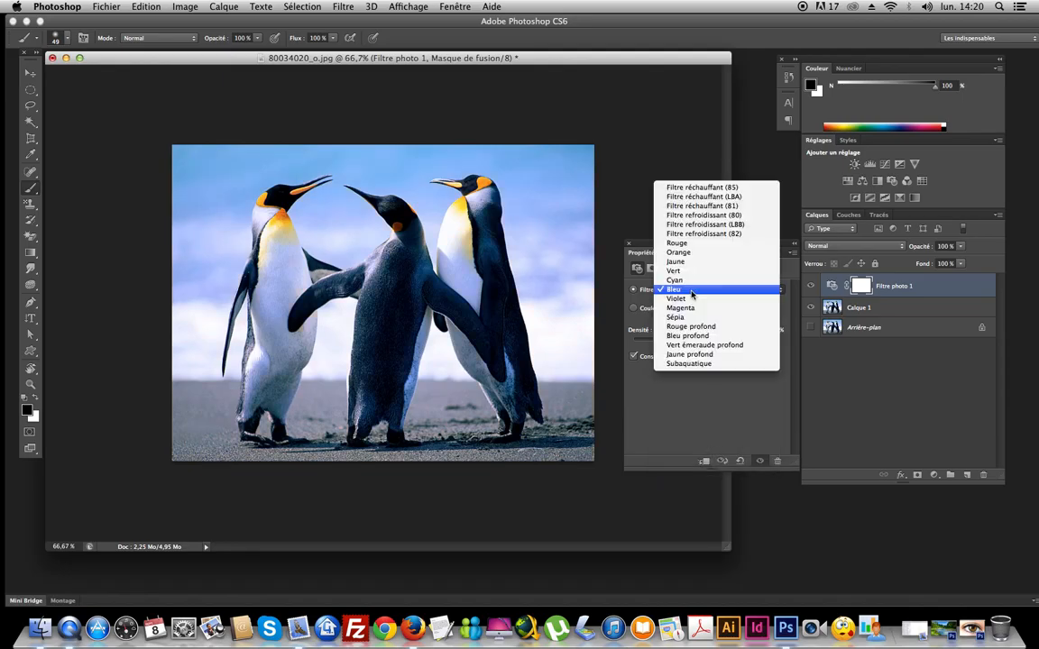
left_click(696, 342)
- Apply the Filtre refroidissant (LBB) preset to the Photo Filter layer and raise its density
left_click(696, 289)
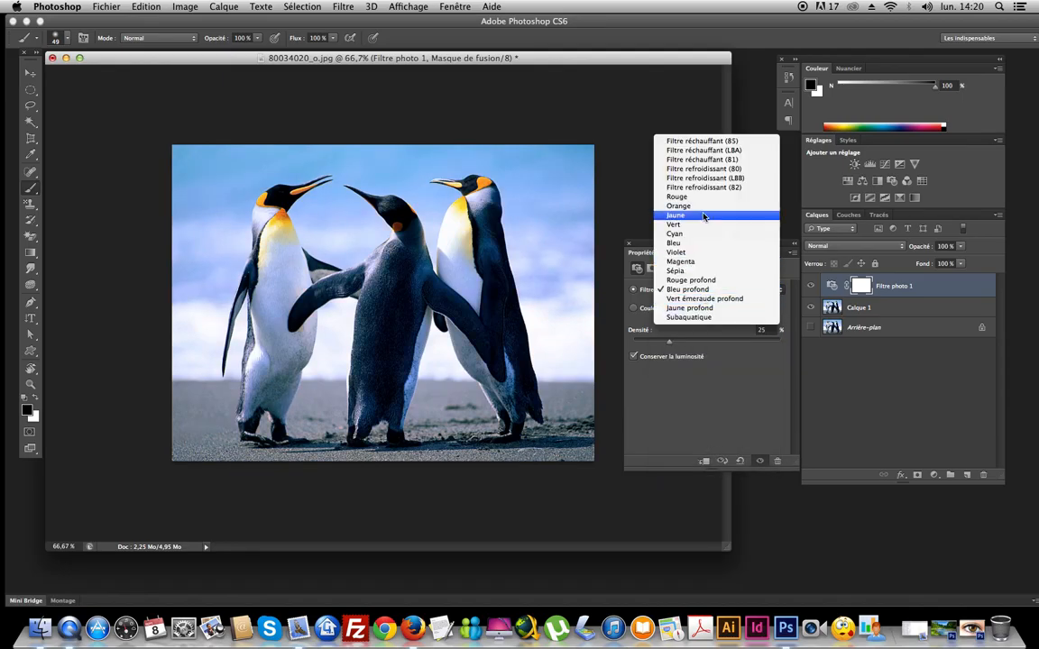
key("Escape")
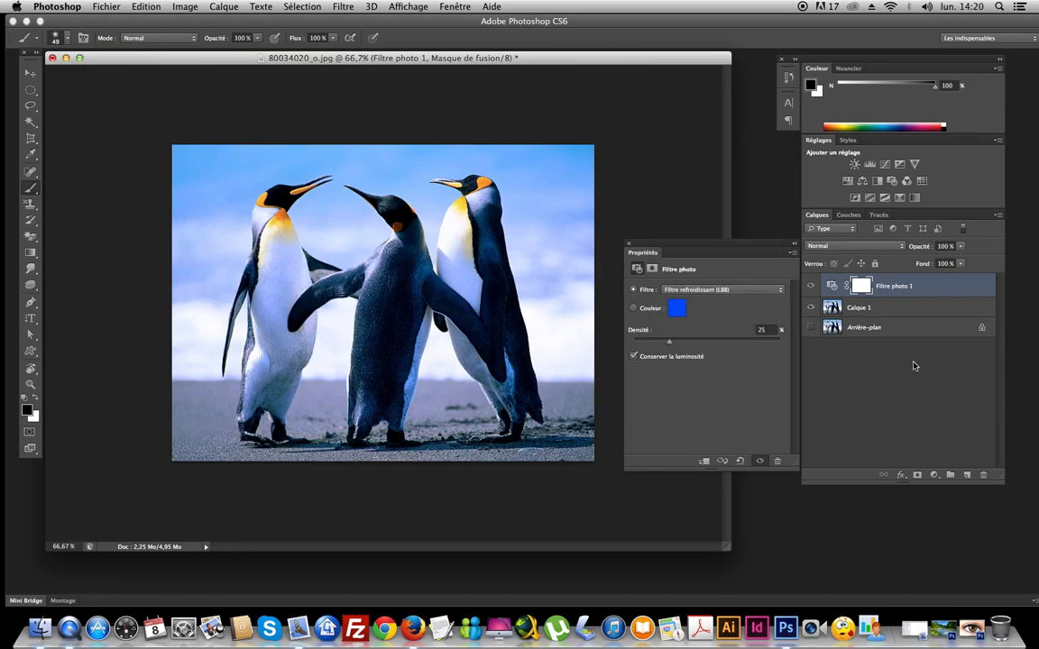
left_click_drag(678, 345, 758, 344)
- Replace the Photo Filter layer with a Channel Mixer layer and set red to +87% for the Rouge output channel
left_click_drag(918, 295, 986, 474)
left_click(934, 475)
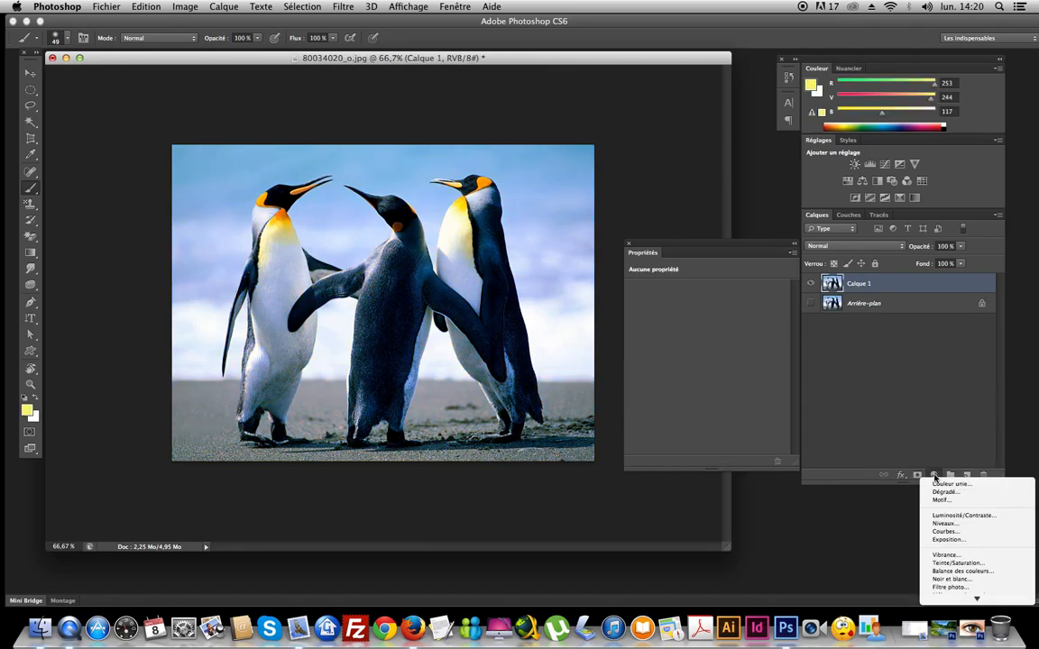
mouse_move(968, 601)
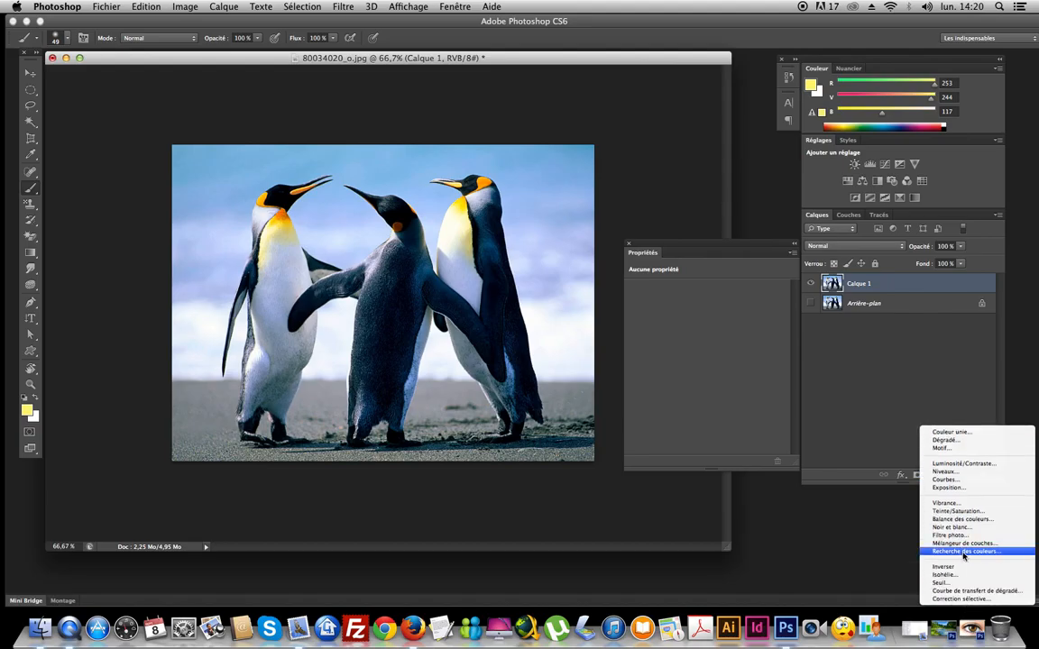
left_click(963, 542)
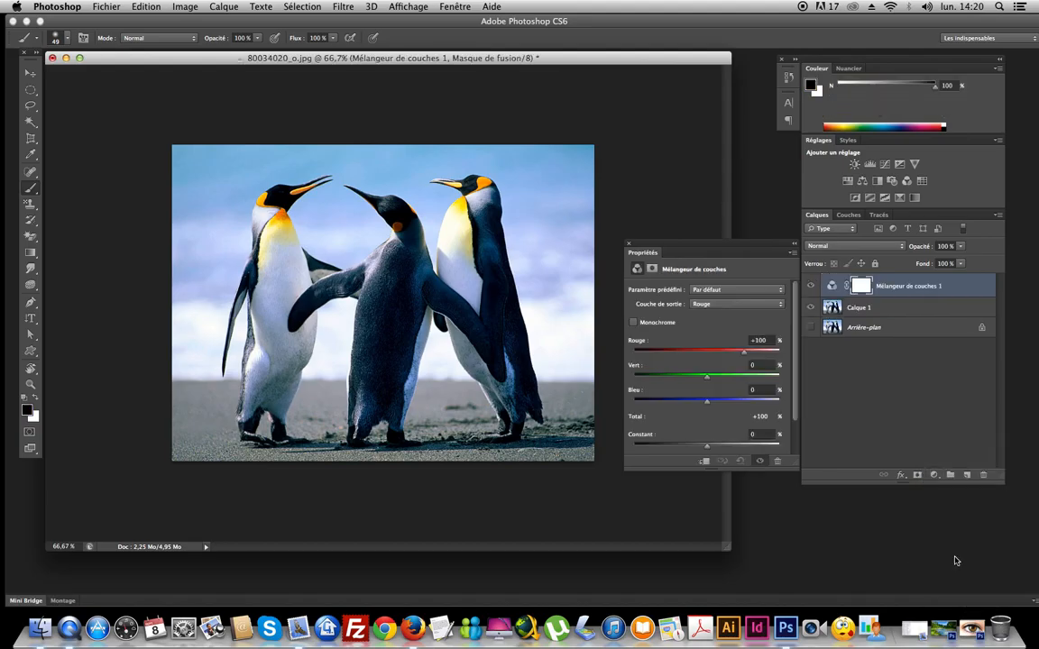
left_click_drag(732, 353, 740, 352)
- Check the Channel Mixer's available output channels and the document's colour mode
left_click(695, 307)
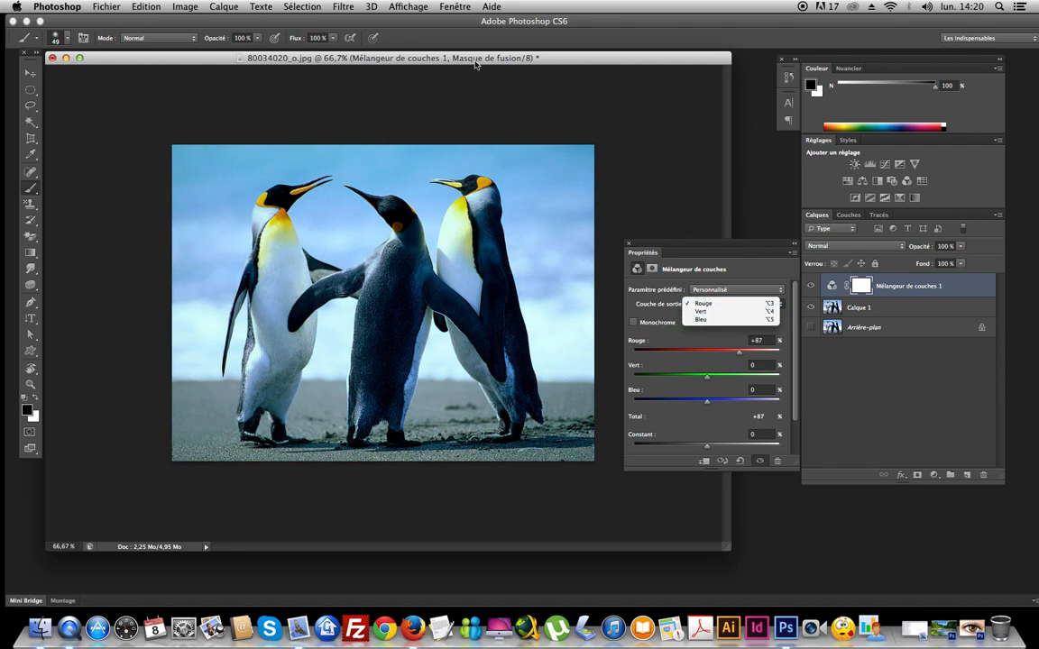
left_click(696, 340)
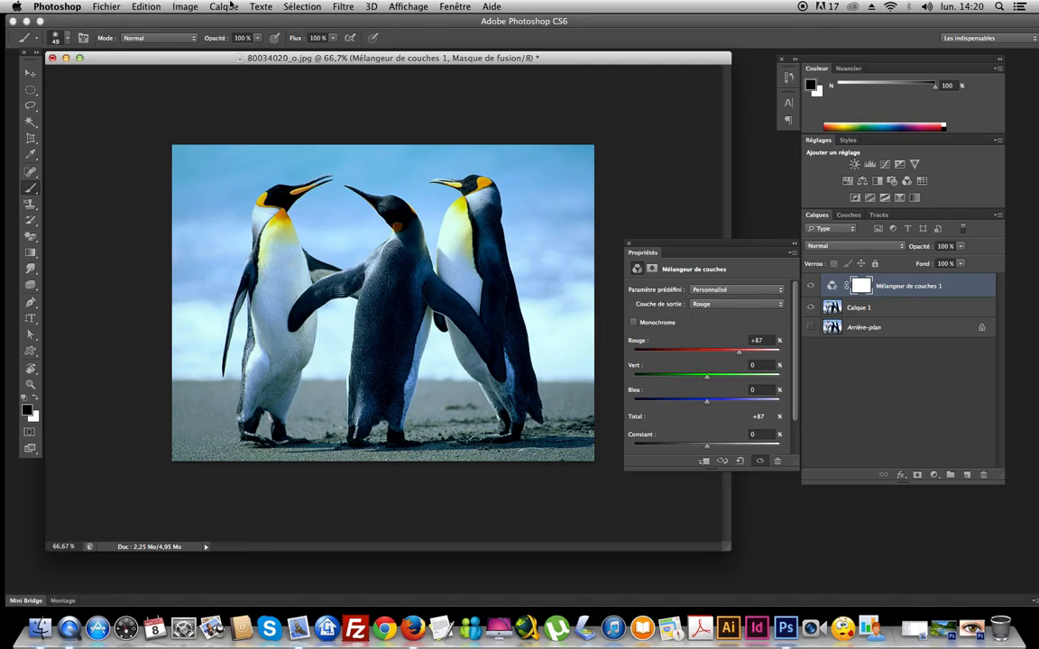
left_click(145, 7)
mouse_move(185, 6)
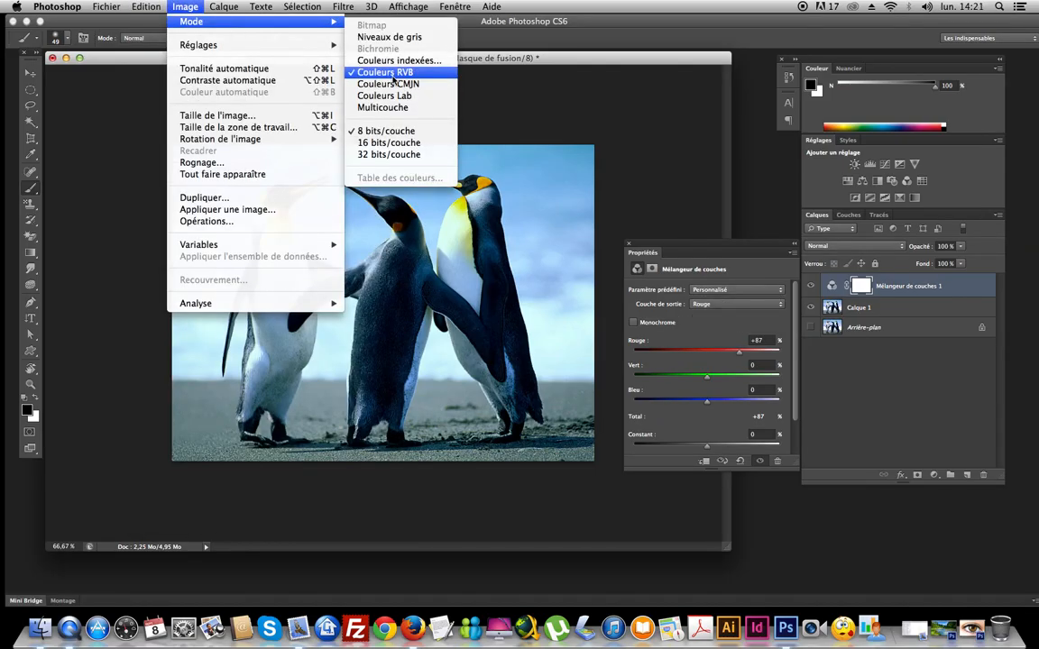
left_click(622, 303)
- Set the red, green and blue mix to -40, -67, -133 for the Rouge output and -54, -22, -47 for the Vert output
left_click(718, 353)
left_click_drag(717, 352, 658, 407)
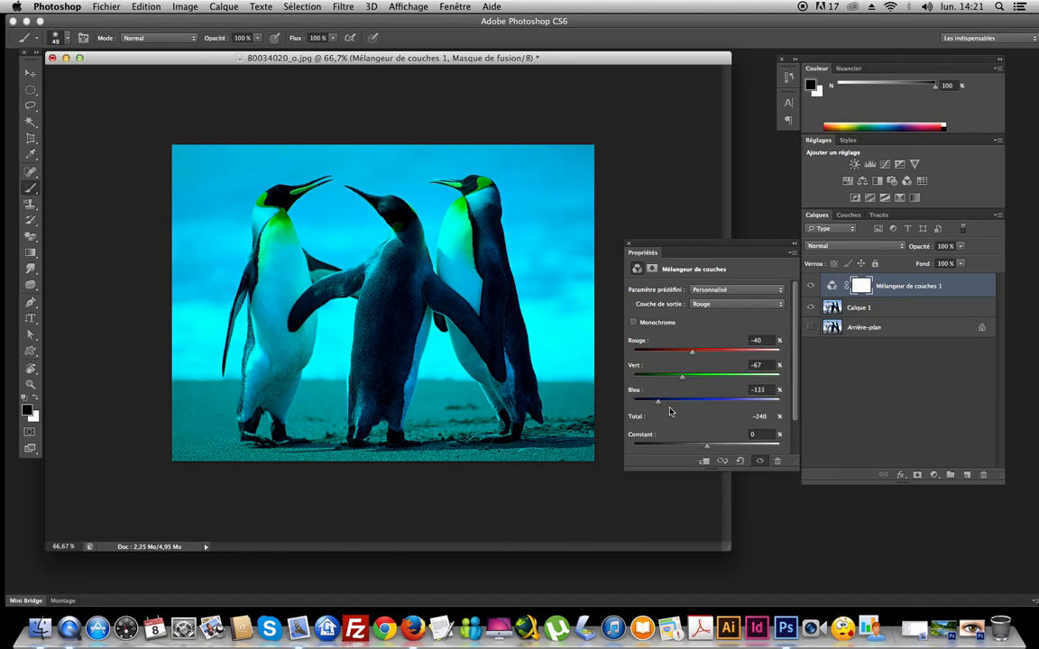
left_click(701, 304)
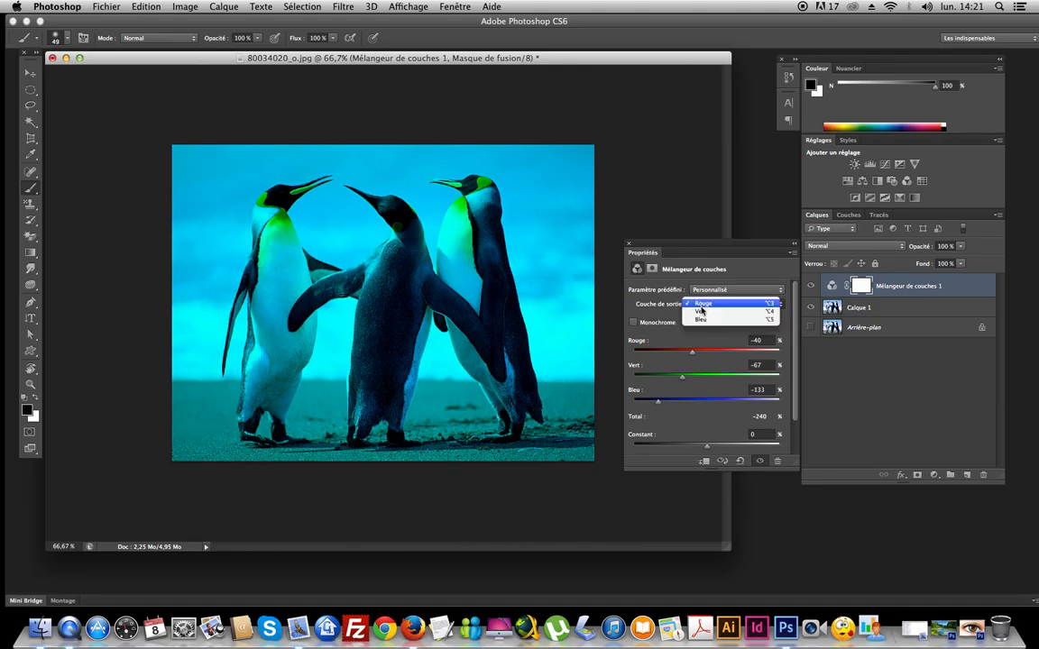
left_click(701, 311)
left_click_drag(727, 378, 689, 352)
left_click_drag(706, 401, 686, 407)
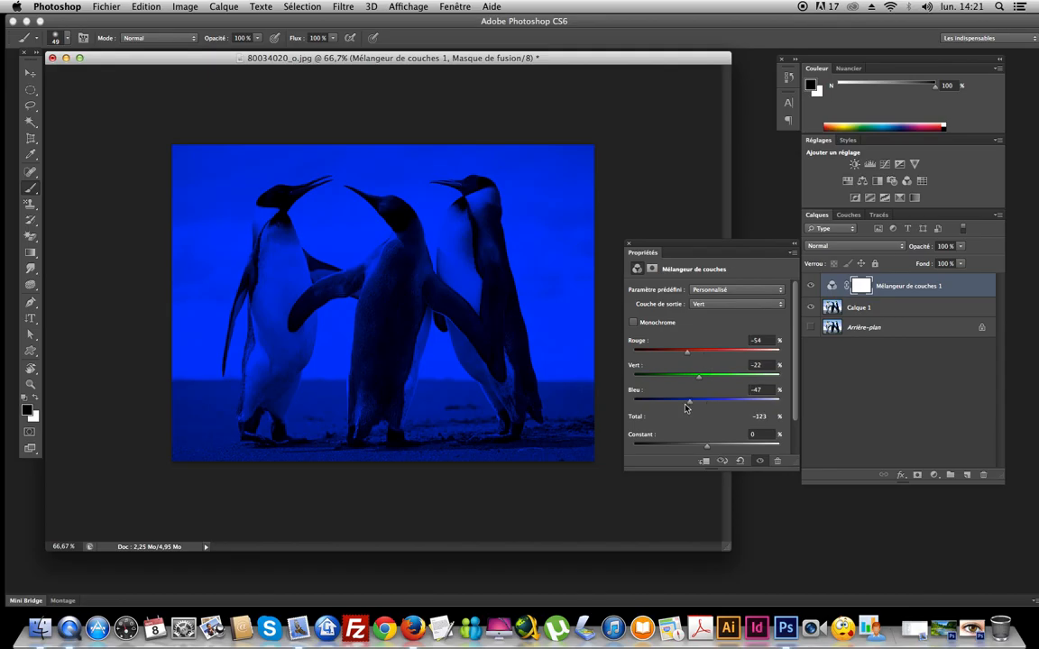
- Set the Channel Mixer's Bleu output channel to red -81, green -76 and blue -27
left_click(712, 303)
left_click(710, 312)
left_click_drag(706, 351, 679, 375)
left_click_drag(739, 400, 697, 405)
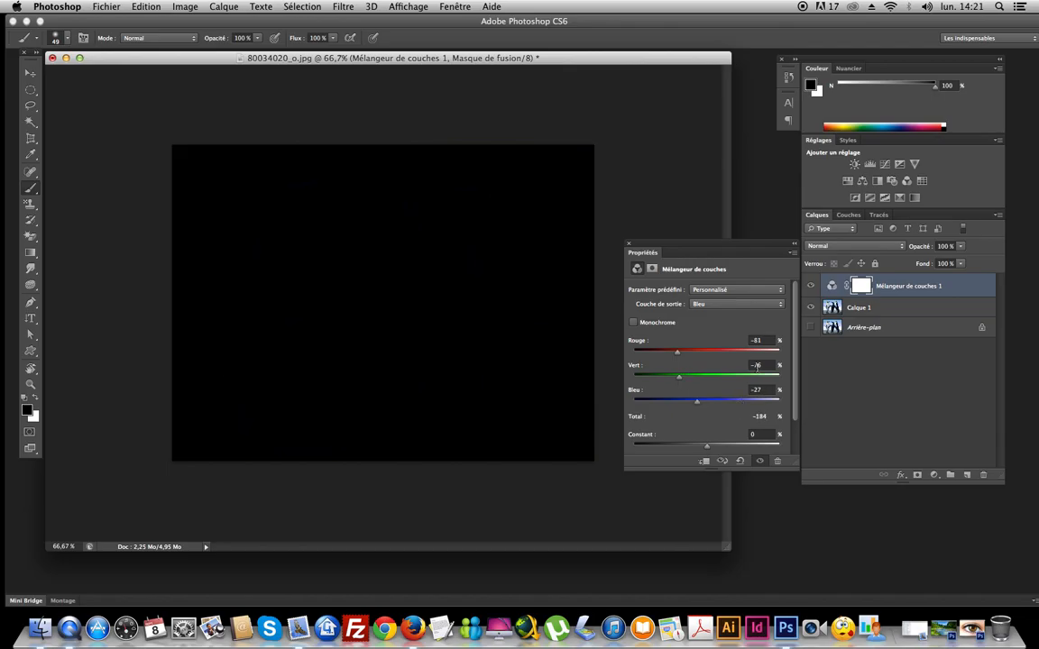
- Replace the Channel Mixer layer with a Color Lookup layer using the Crisp_Winter.look 3DLUT file
left_click_drag(944, 297, 984, 475)
left_click(934, 475)
mouse_move(988, 600)
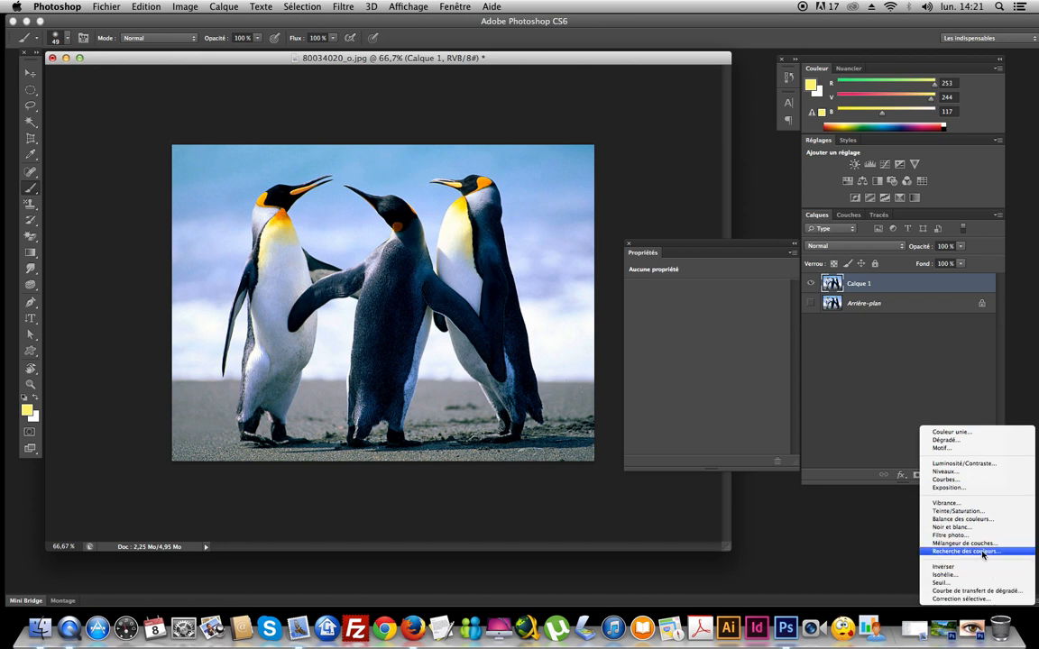
left_click(982, 552)
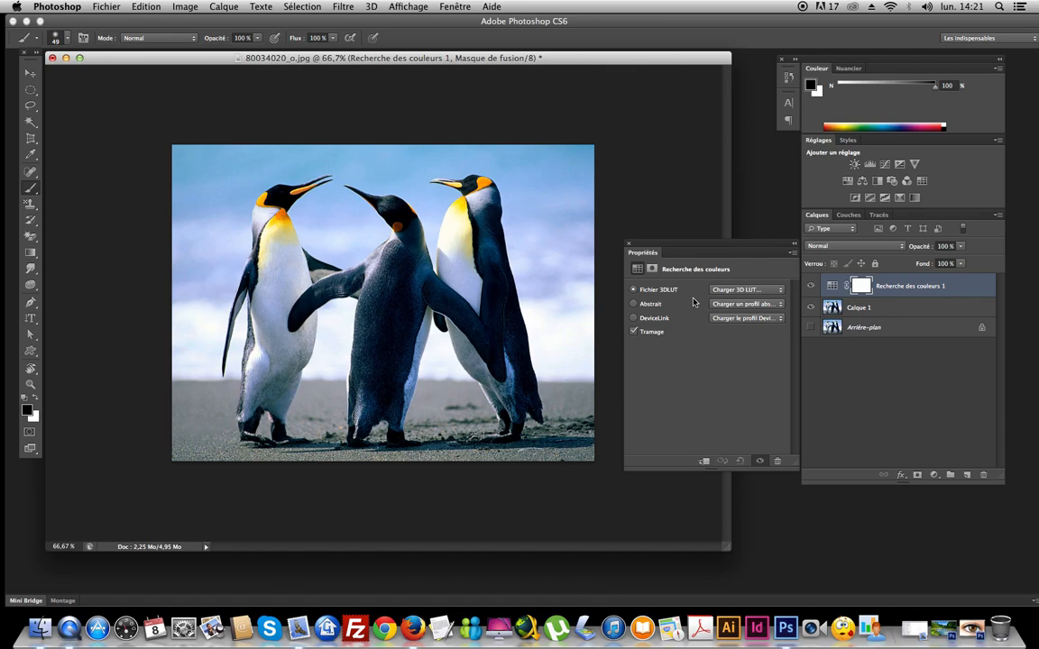
left_click(760, 291)
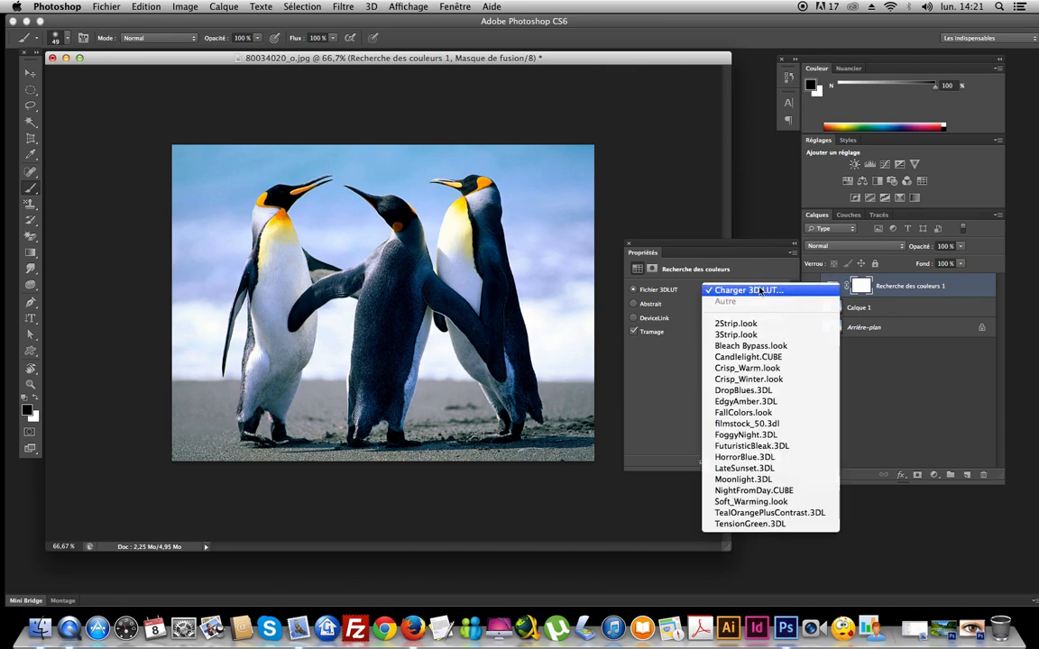
left_click(753, 379)
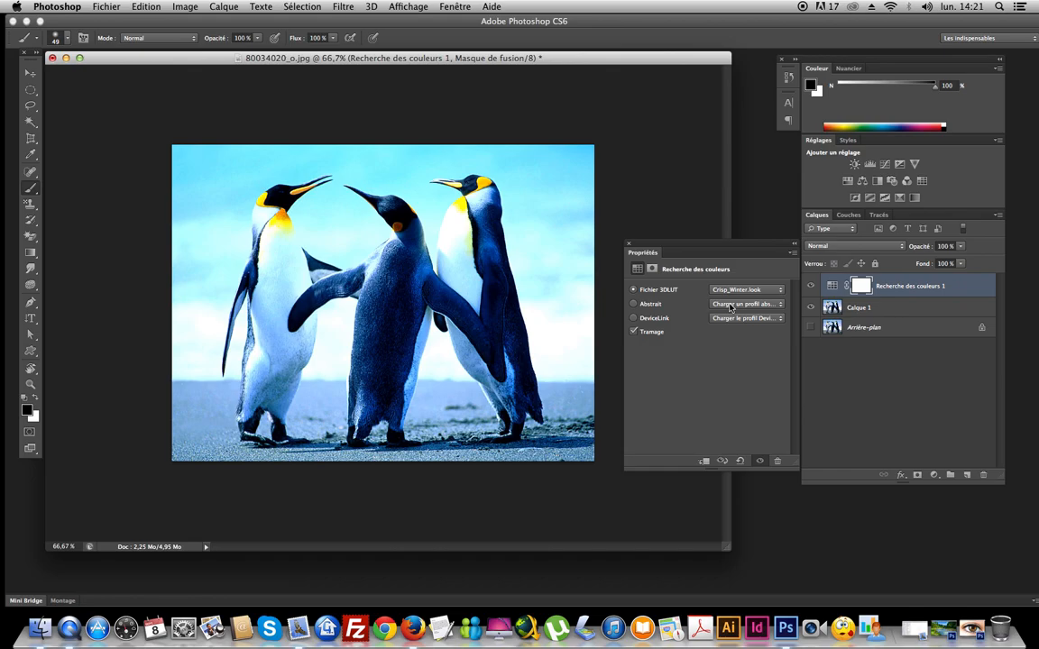
- Try the Abstract and DeviceLink profile options, cancel loading any file, and return to the 3DLUT option
left_click(633, 305)
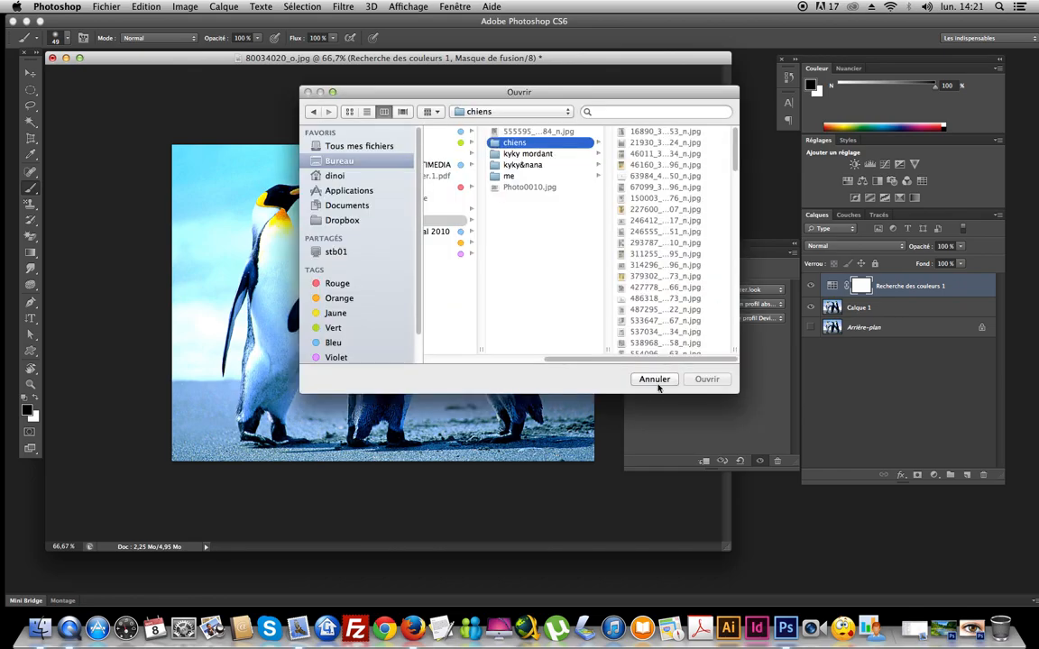
left_click(658, 384)
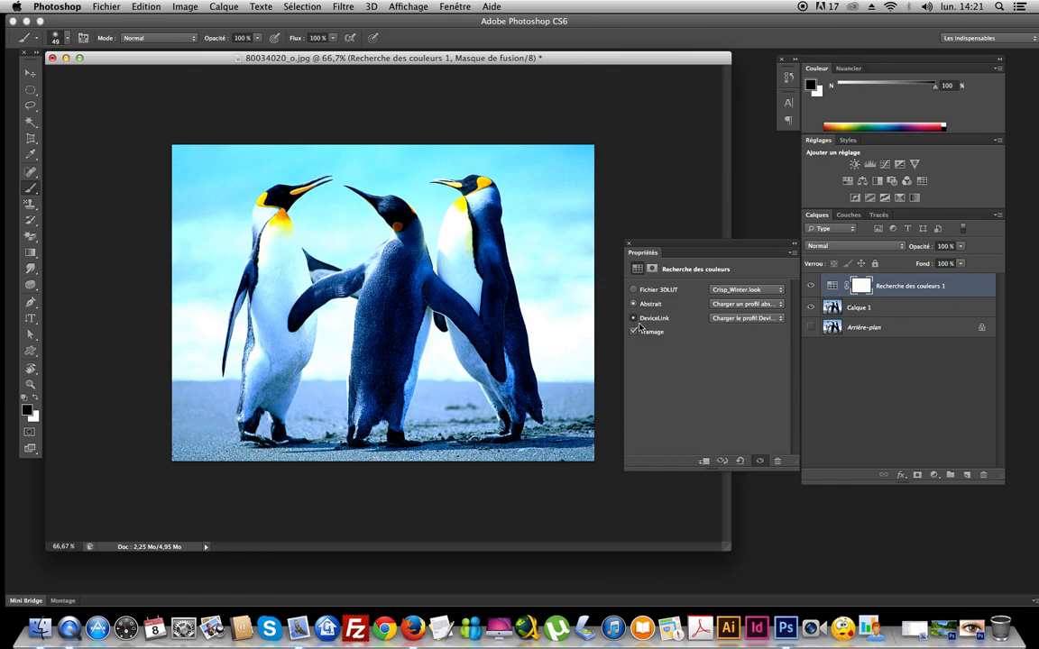
left_click(727, 321)
left_click(656, 377)
left_click(654, 296)
- Try the TensionGreen.3DL lookup on the Color Lookup layer
left_click(745, 289)
left_click(733, 412)
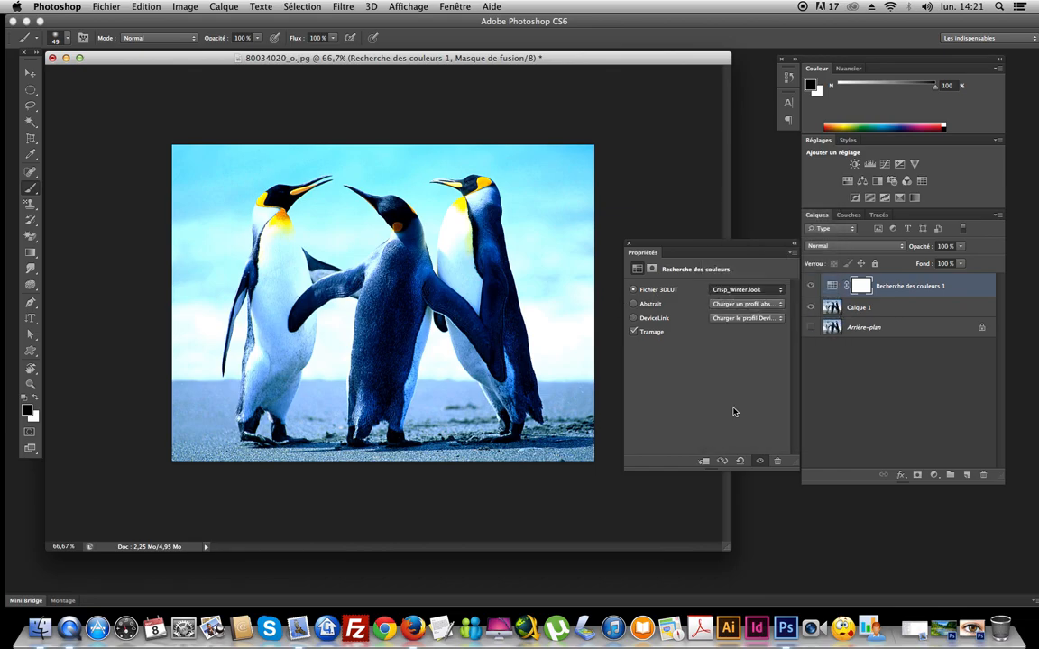
left_click(746, 290)
left_click(749, 312)
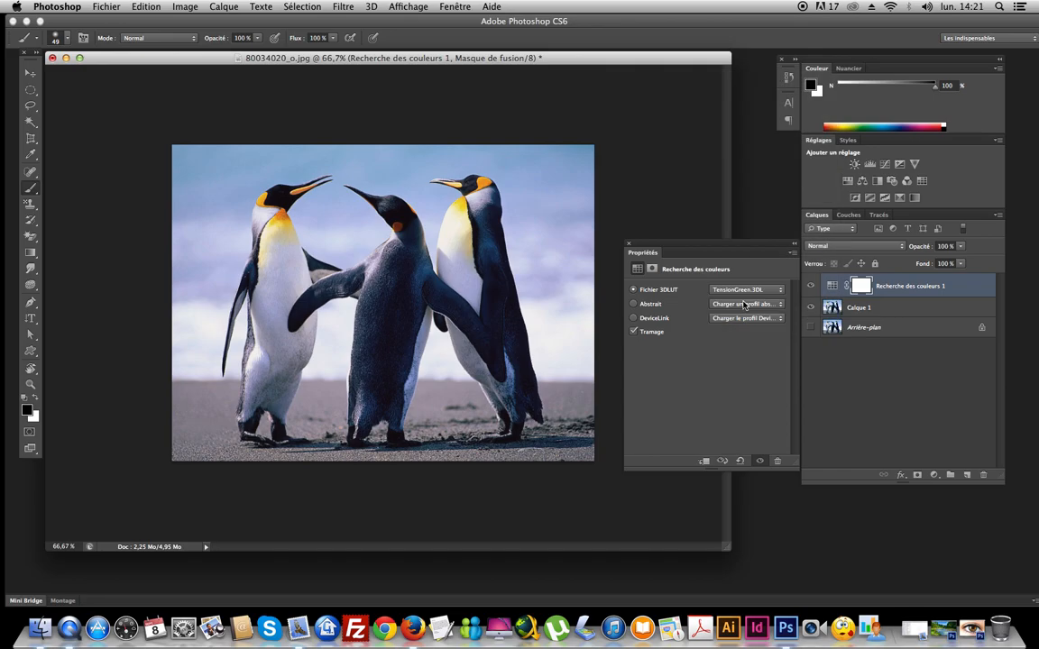
- Apply the NightFromDay.CUBE lookup with BGR data order and RGB table order
left_click(745, 289)
left_click(735, 259)
left_click(745, 289)
left_click(718, 361)
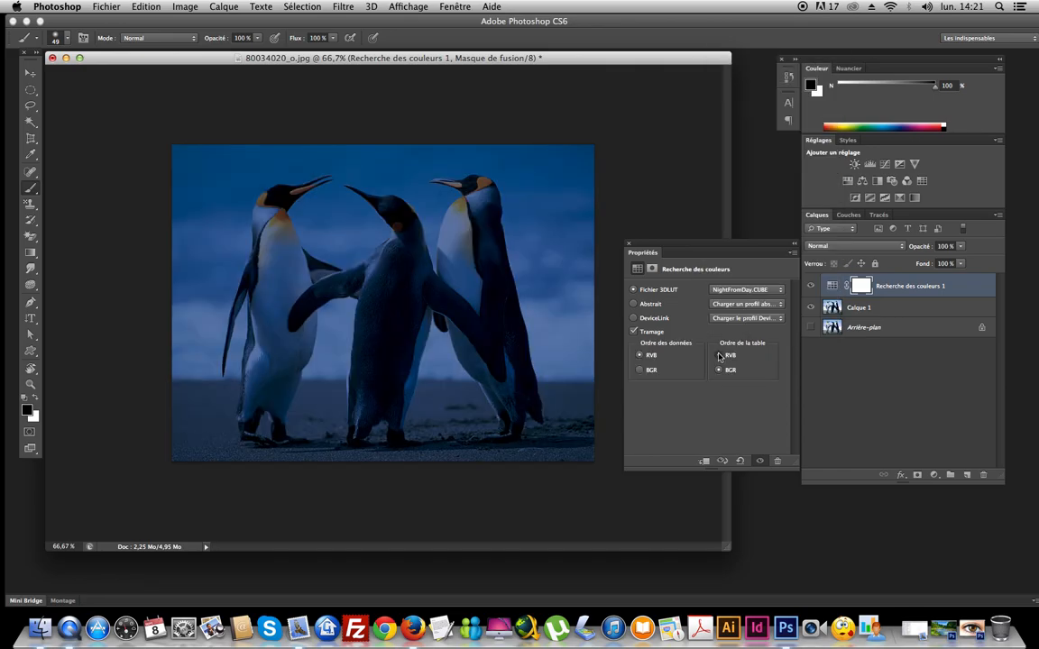
left_click(720, 355)
left_click(639, 370)
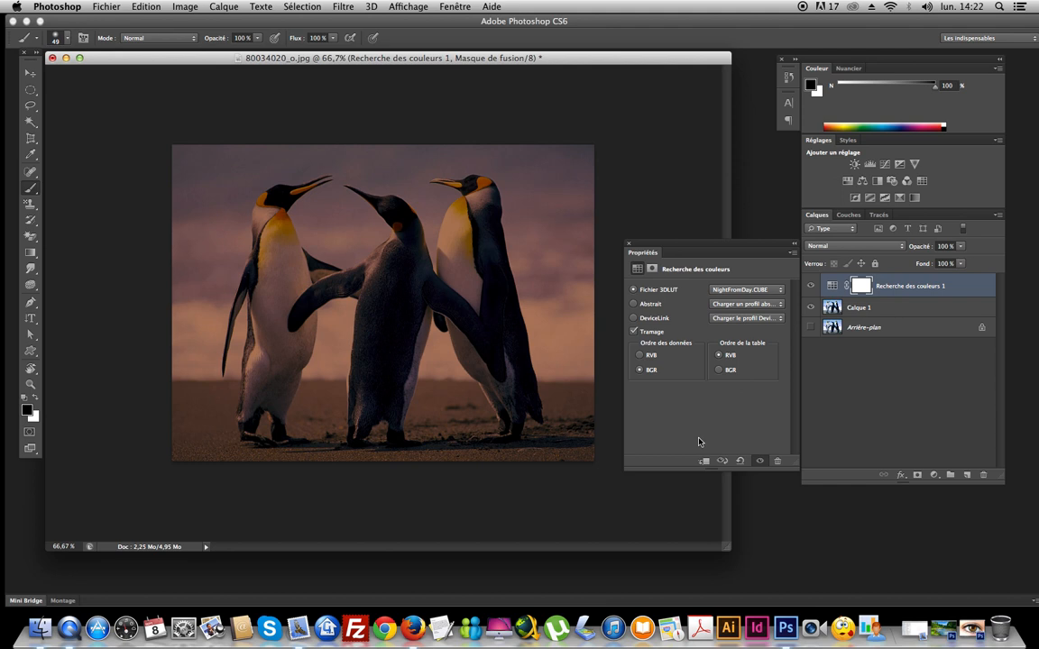
- Replace the Color Lookup layer with an Invert layer and paint black on its mask over the leftmost penguin's head and upper body
left_click_drag(841, 298, 985, 476)
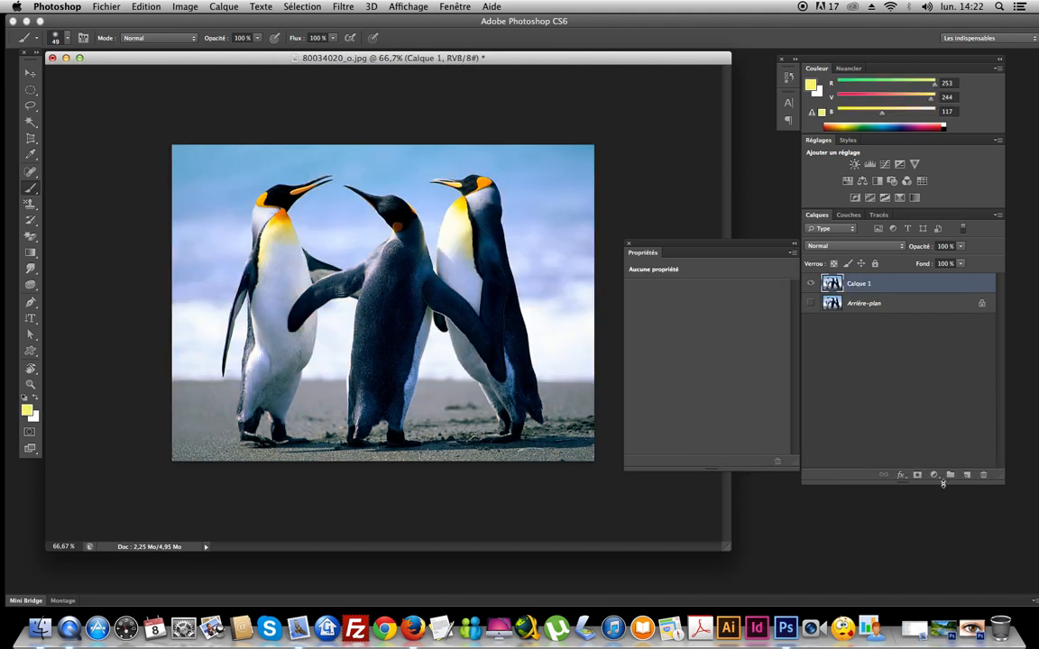
left_click(934, 476)
mouse_move(955, 603)
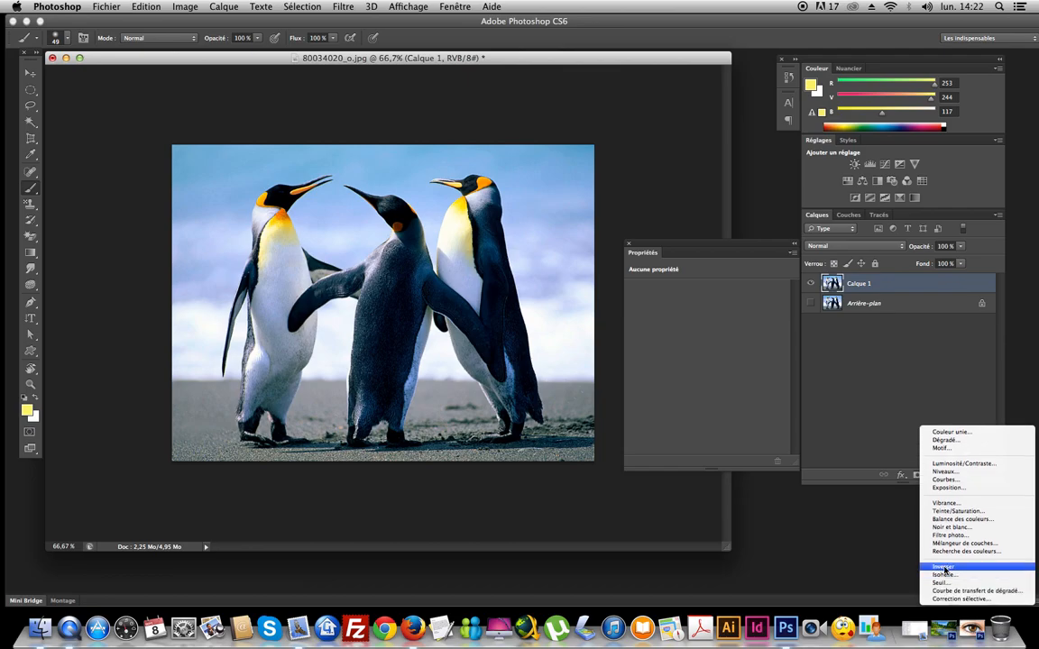
left_click(944, 568)
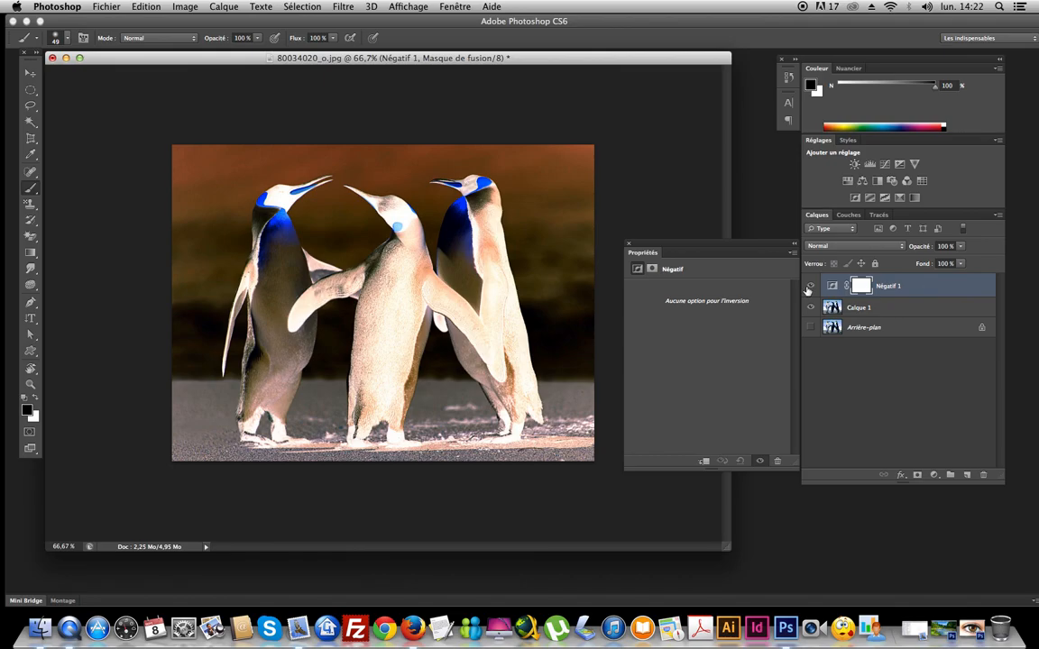
left_click(862, 287)
mouse_move(257, 230)
left_mouse_down()
mouse_move(256, 270)
mouse_move(245, 207)
mouse_move(276, 220)
mouse_move(248, 176)
mouse_move(270, 188)
mouse_move(297, 160)
mouse_move(275, 206)
mouse_move(290, 255)
left_mouse_up()
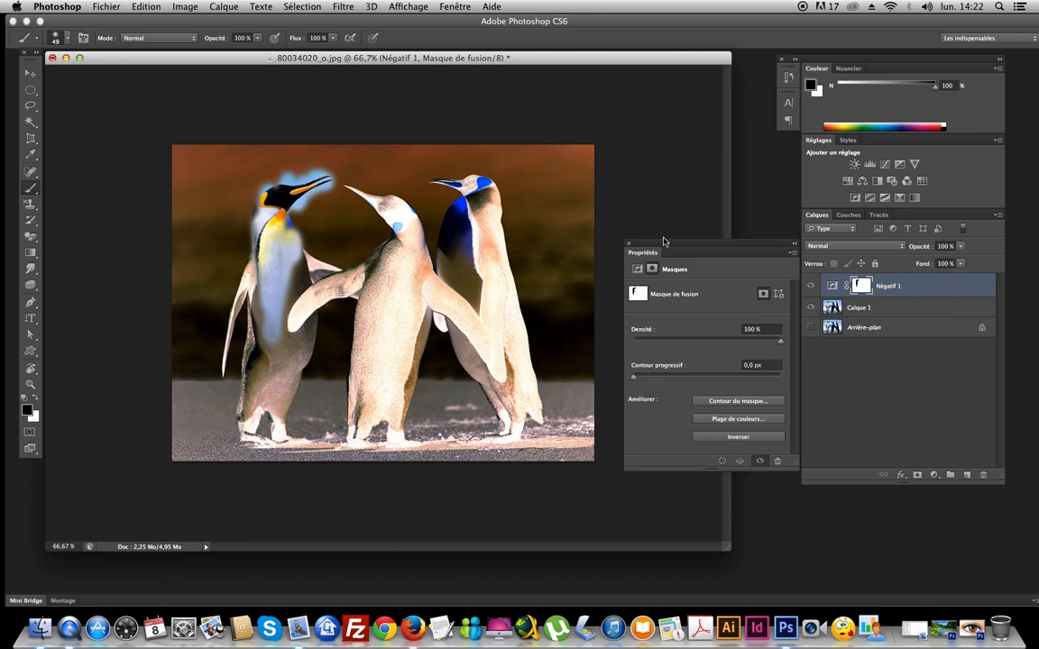
- Replace the Invert layer with a Posterize adjustment layer and reduce its levels to 2
left_click_drag(956, 286, 983, 474)
left_click(934, 474)
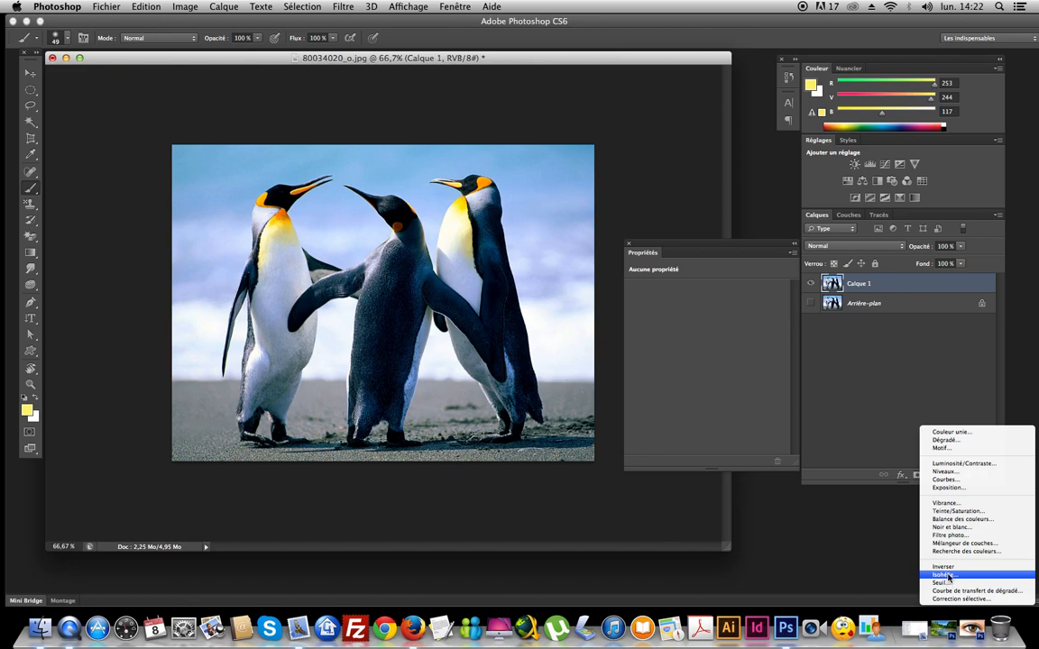
left_click(946, 575)
left_click_drag(629, 299, 660, 308)
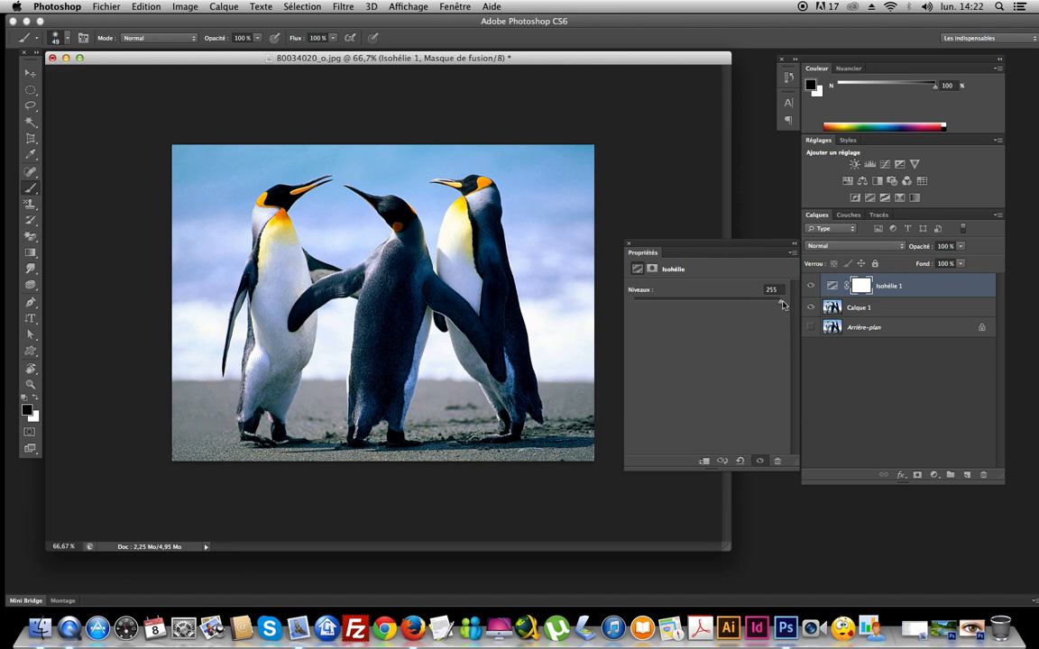
left_click_drag(777, 306, 627, 307)
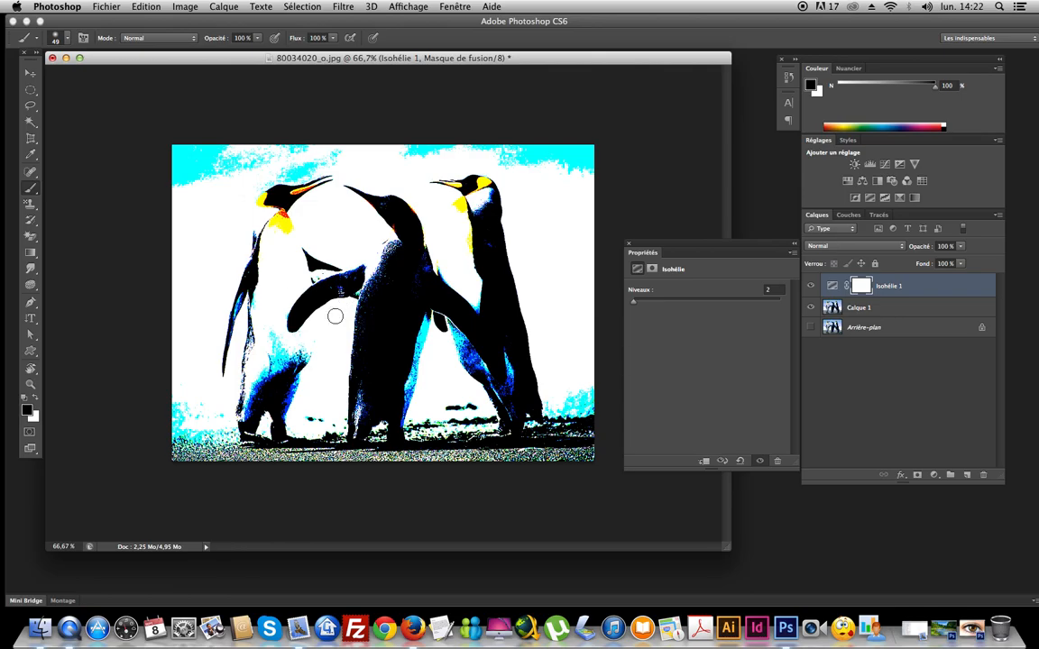
- Replace the Posterize layer with a Threshold adjustment layer and set its threshold level to 169
left_click_drag(929, 287, 981, 476)
left_click(933, 475)
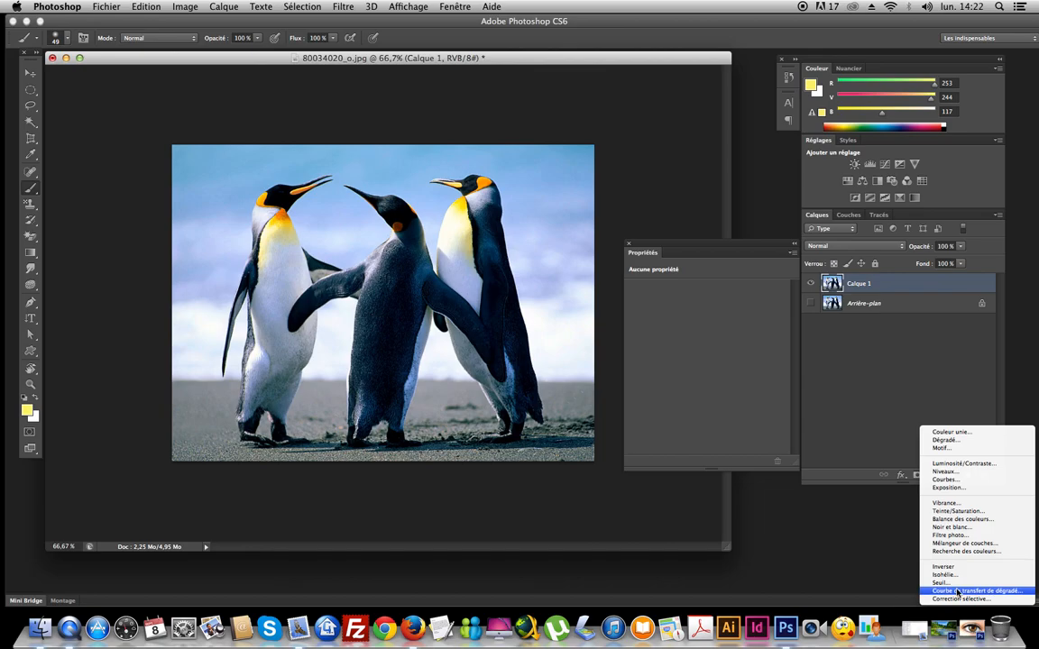
left_click(955, 584)
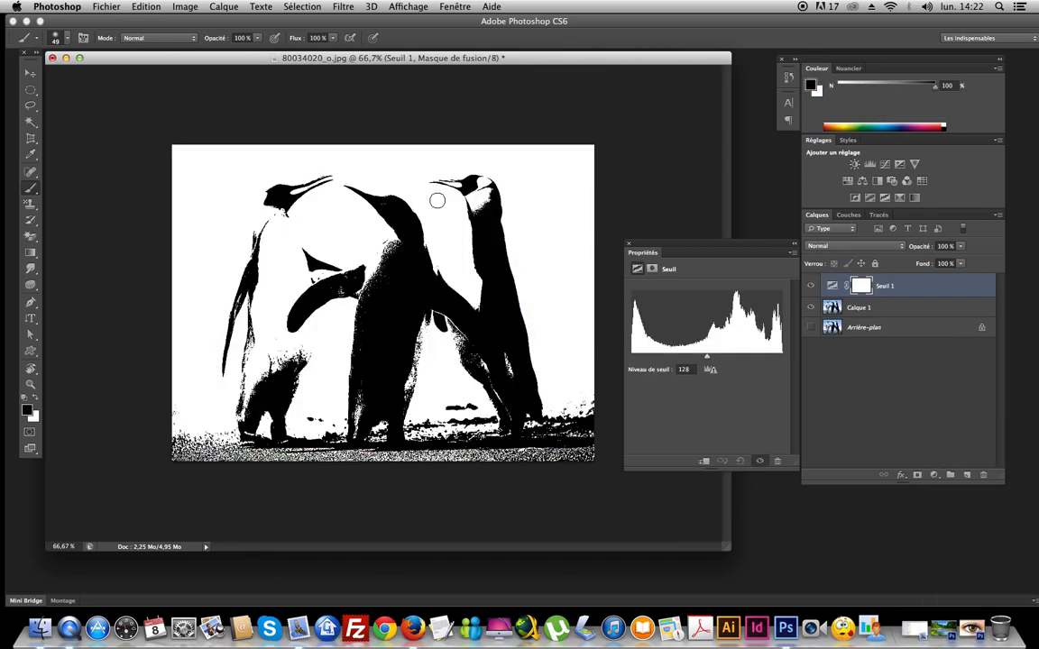
left_click_drag(706, 358, 731, 361)
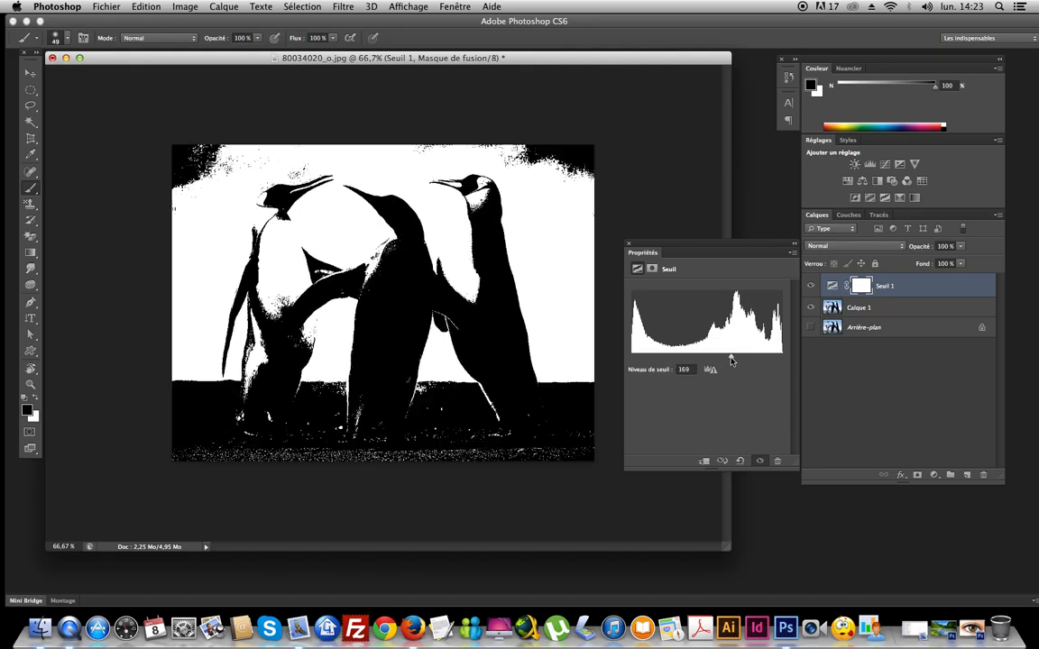
- Replace the Threshold layer with a Gradient Map adjustment layer and turn its Inverser option on and off again
left_click_drag(843, 287, 985, 473)
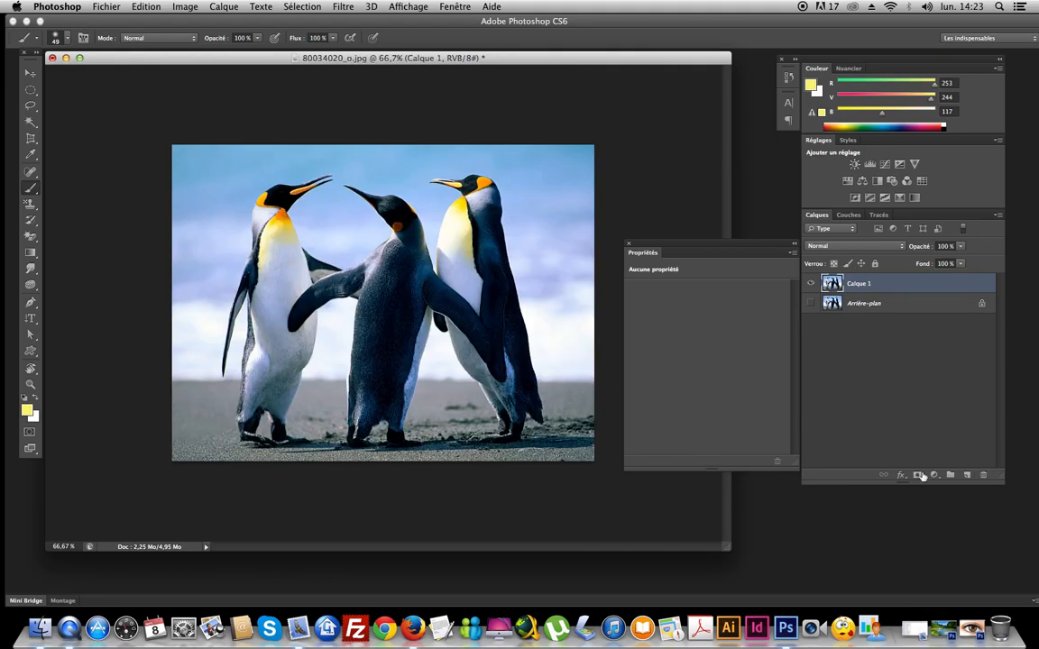
left_click(933, 475)
mouse_move(977, 600)
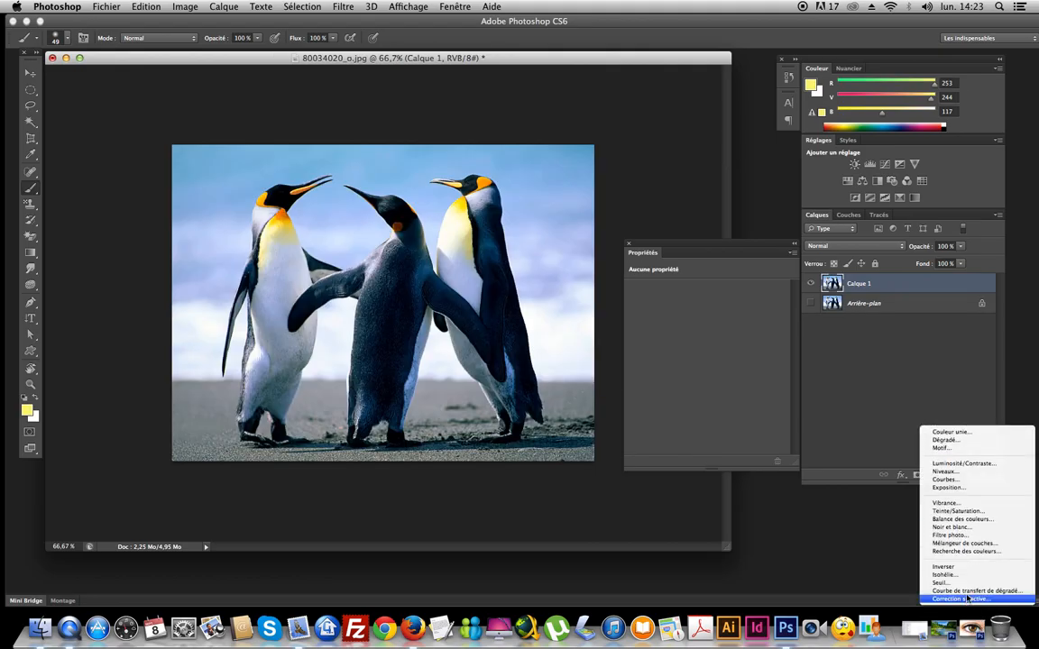
left_click(967, 592)
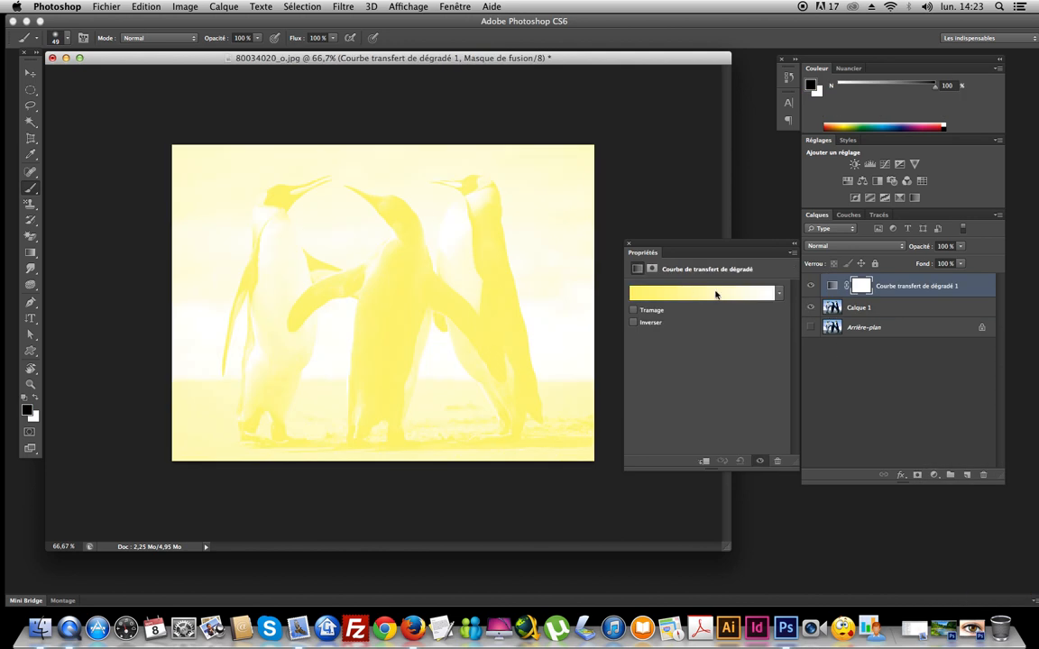
left_click(631, 323)
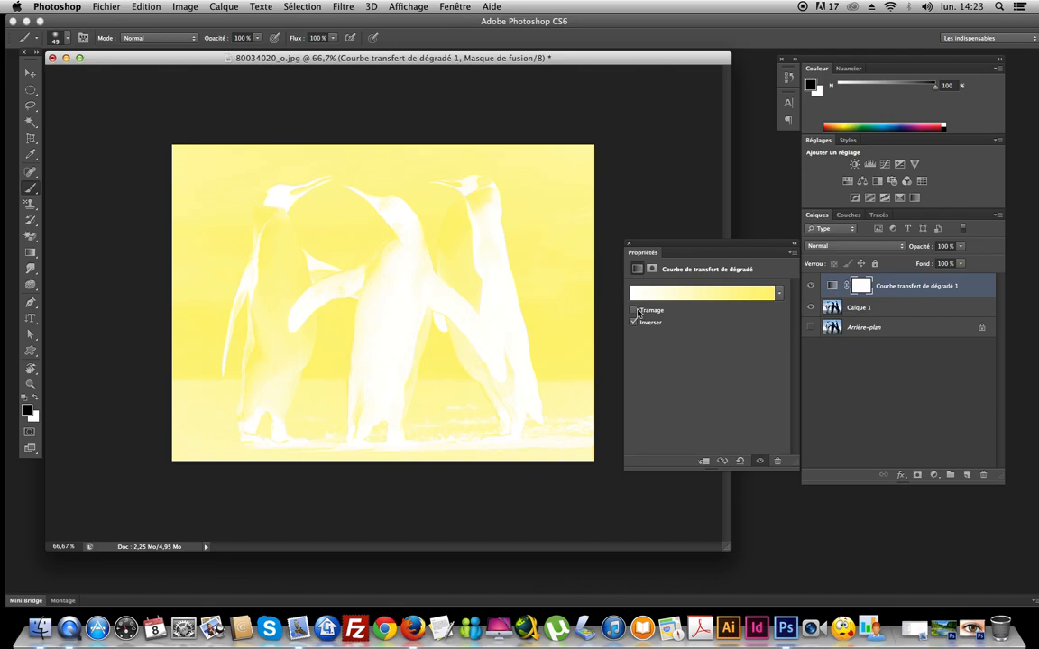
left_click(633, 322)
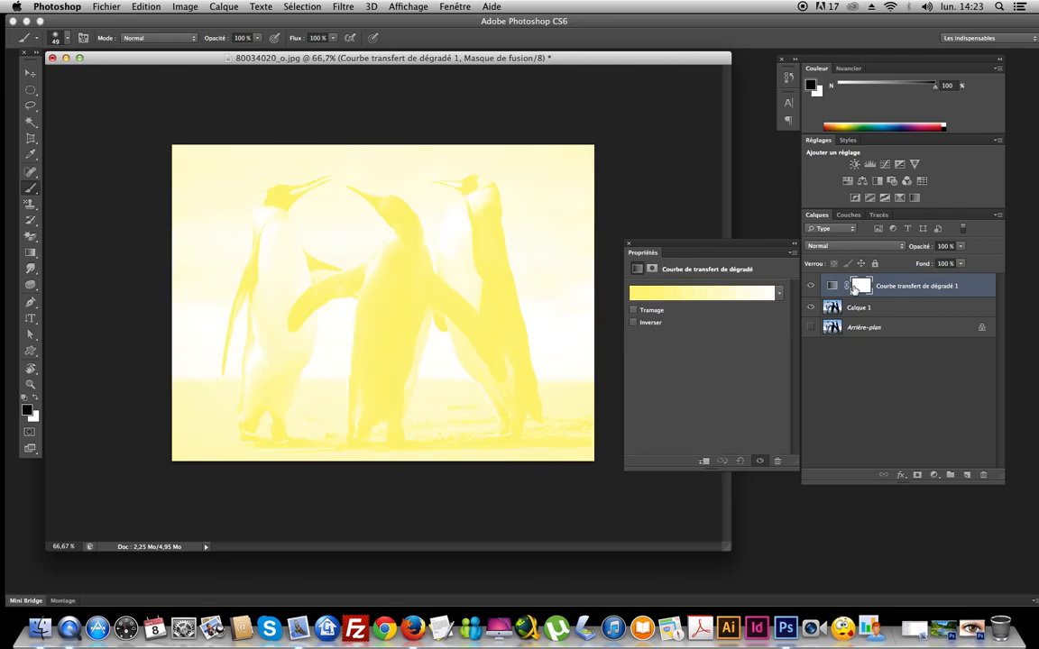
- Apply the Cuivre preset gradient to the Gradient Map layer
left_click(686, 292)
left_click(532, 207)
left_click(539, 231)
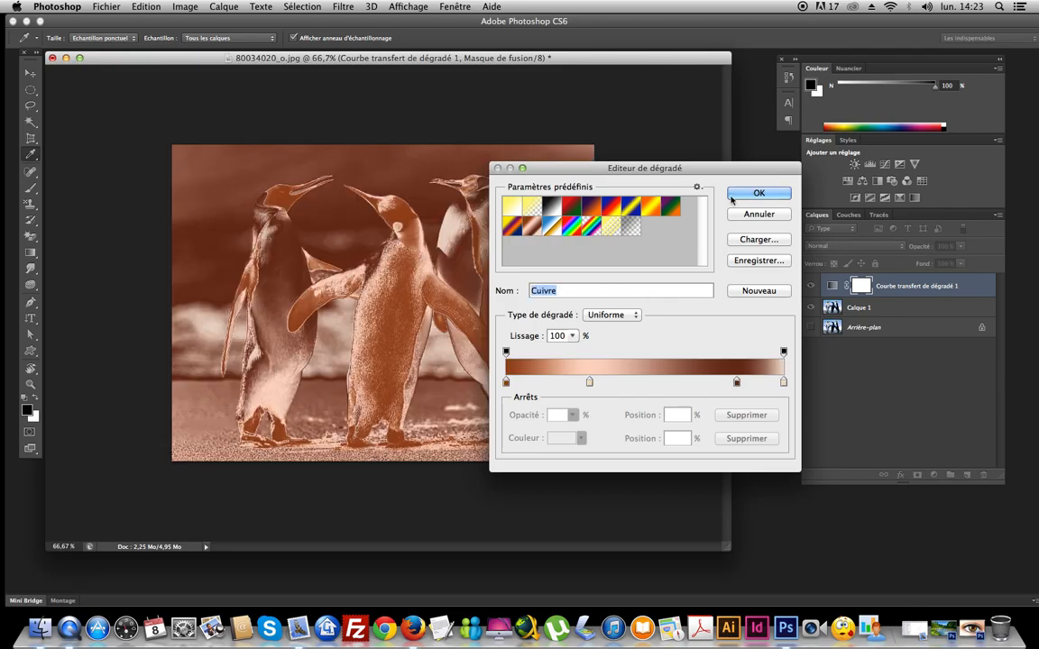
left_click(758, 193)
- Try the Couleur plus claire and Exclusion blend modes on the Gradient Map layer, ending with Lumière tamisée
left_click(916, 290)
left_click(847, 246)
left_click(835, 348)
left_click(847, 247)
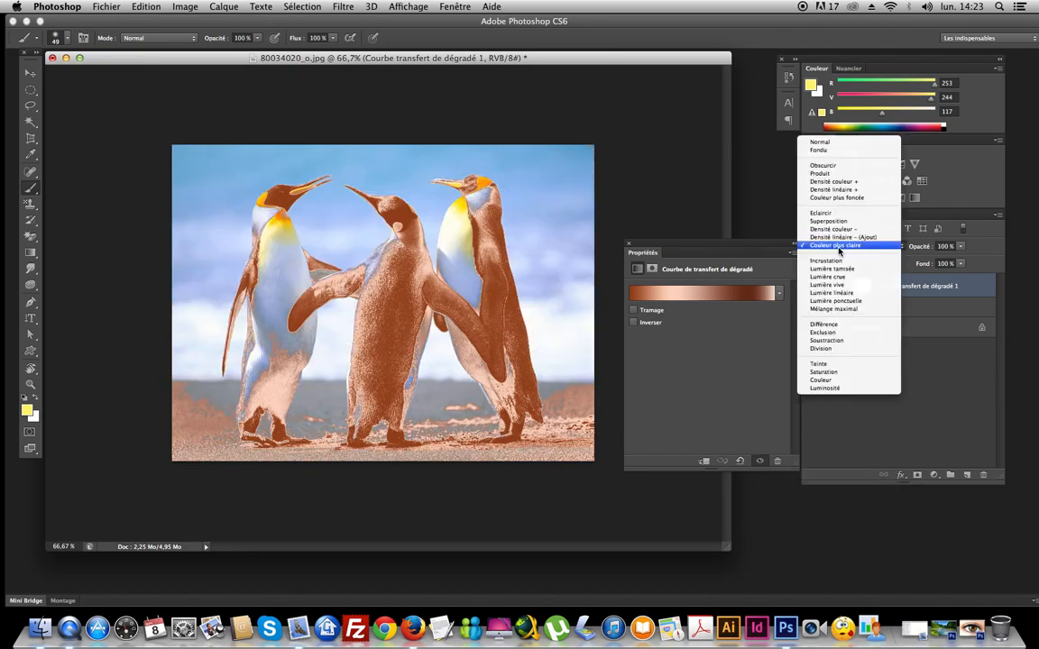
left_click(841, 333)
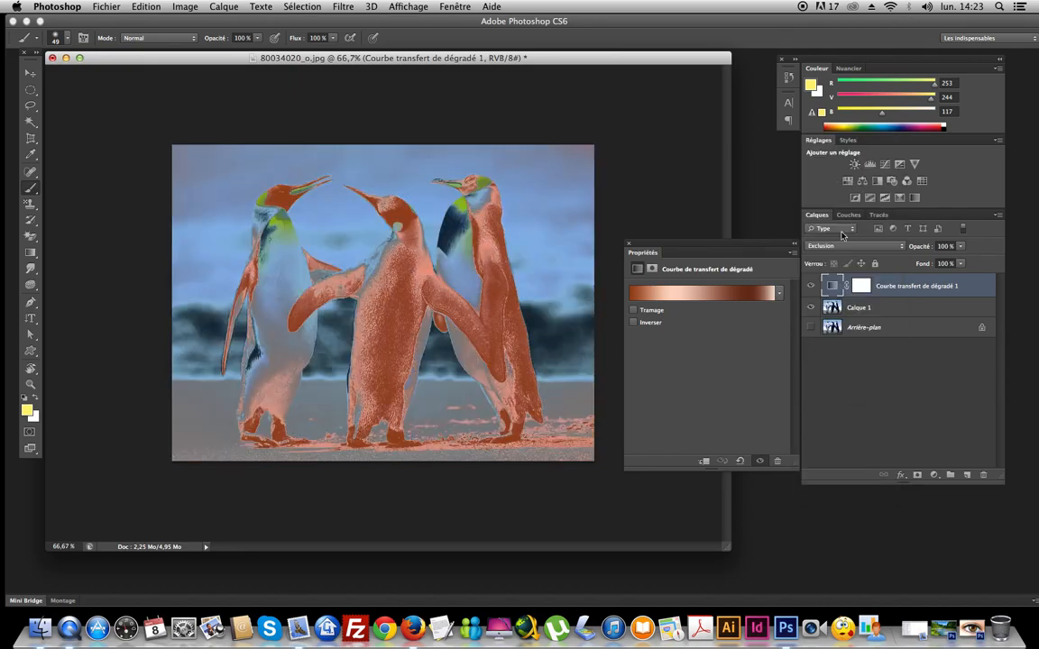
left_click(845, 246)
left_click(822, 185)
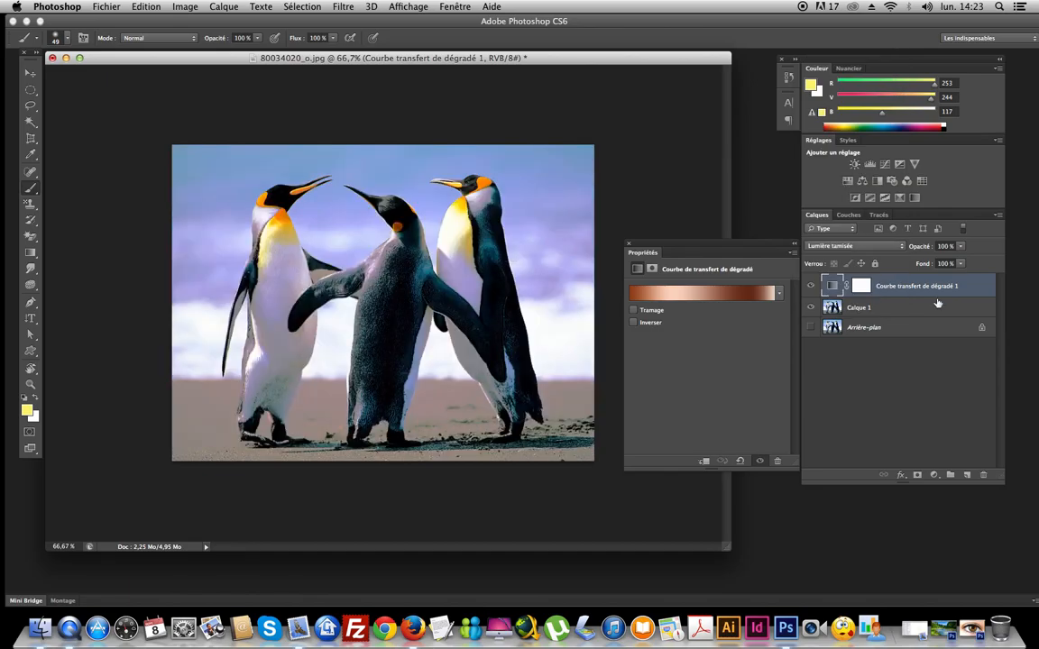
- Replace the Gradient Map layer with a Selective Color layer and set its reds to cyan -53, magenta -65, yellow -61 and black -64
left_click_drag(952, 290, 981, 475)
left_click(933, 475)
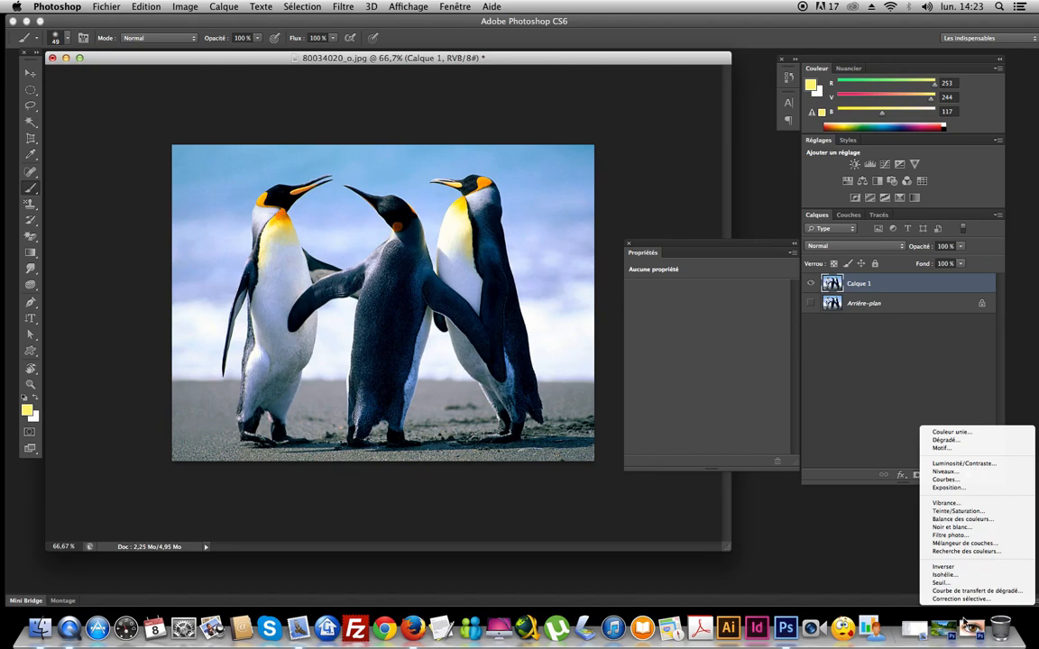
left_click(964, 598)
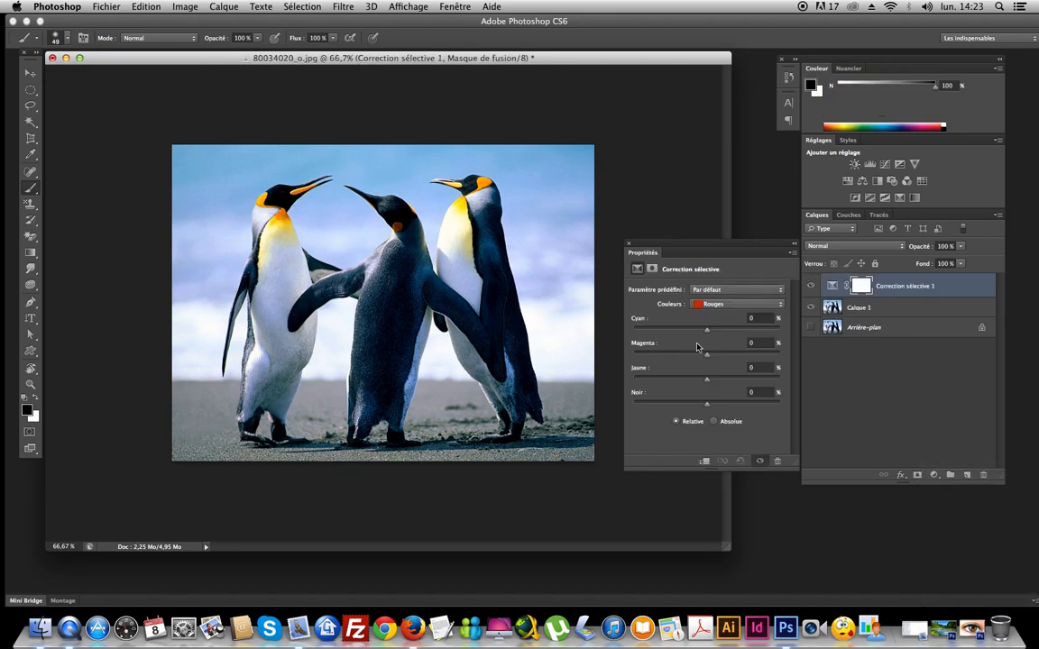
left_click_drag(707, 338, 671, 355)
left_click_drag(706, 379, 660, 406)
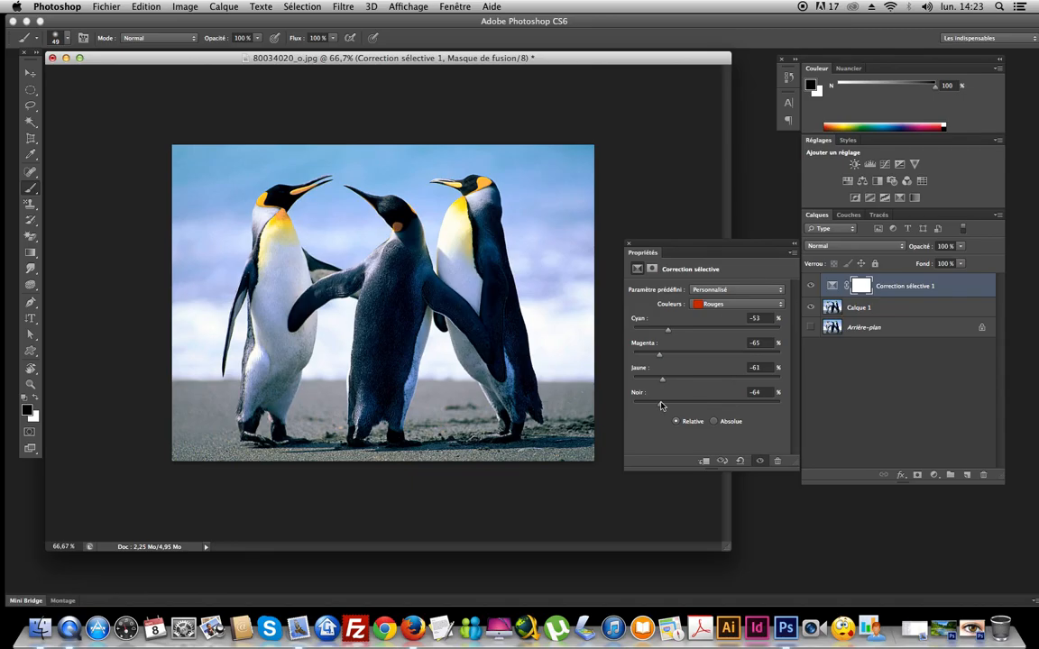
- For the yellows in Selective Color, set magenta to -95 and strongly lower cyan, yellow and black
left_click(726, 305)
left_click(718, 308)
left_click_drag(708, 330, 652, 330)
left_click_drag(705, 355, 637, 353)
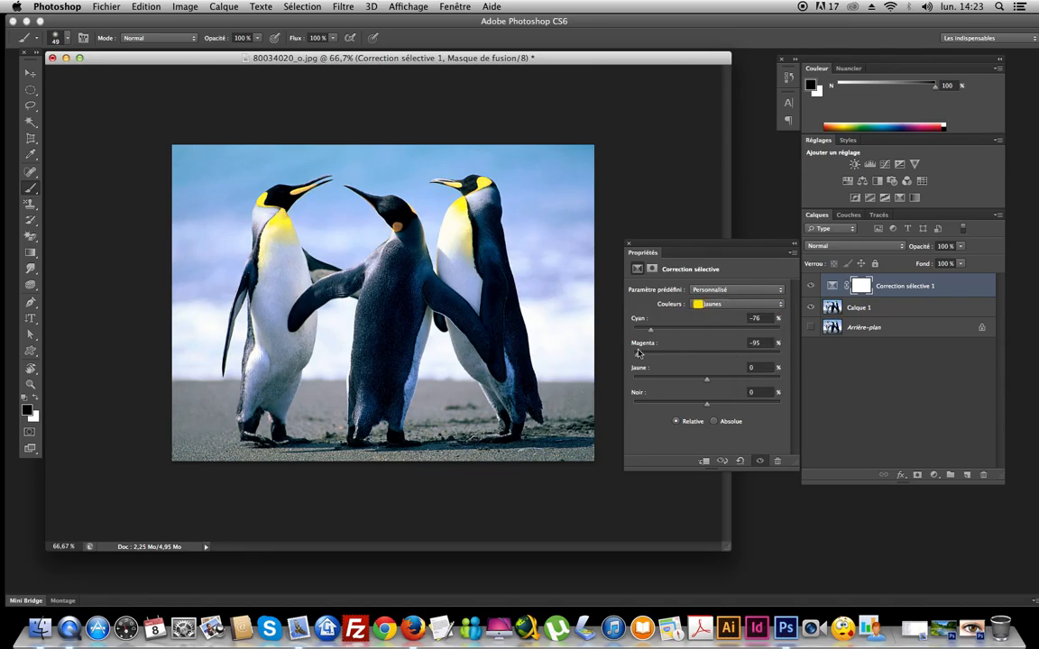
left_click_drag(706, 379, 645, 405)
left_click_drag(651, 331, 633, 330)
- For the blacks in Selective Color, set cyan to -74, magenta to -60, yellow to -66 and black to -67
left_click(735, 307)
left_click(723, 364)
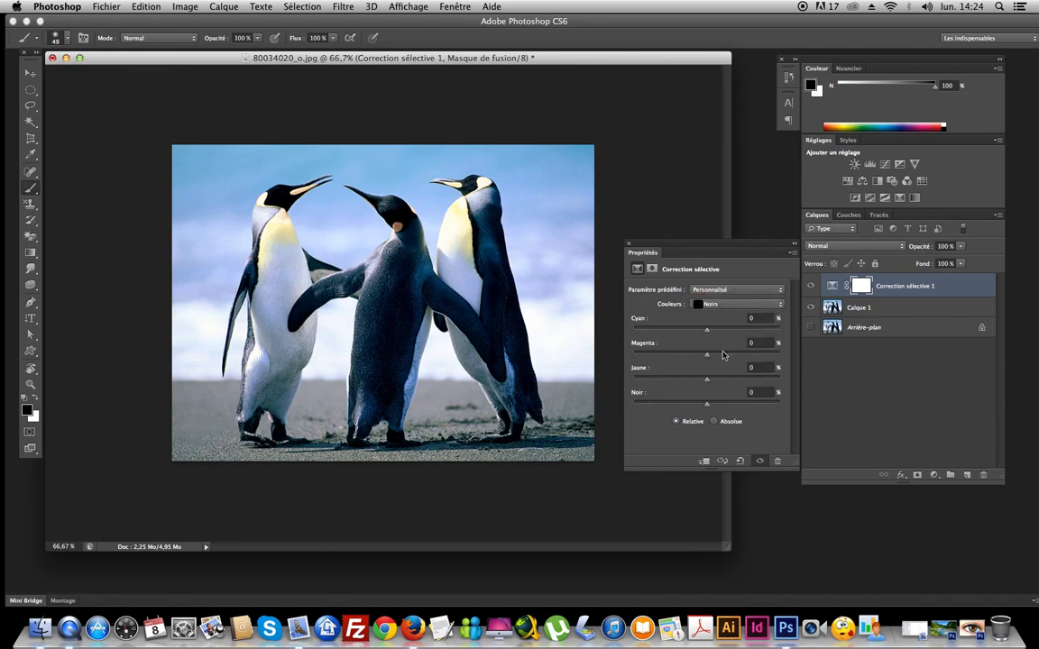
left_click_drag(706, 331, 665, 351)
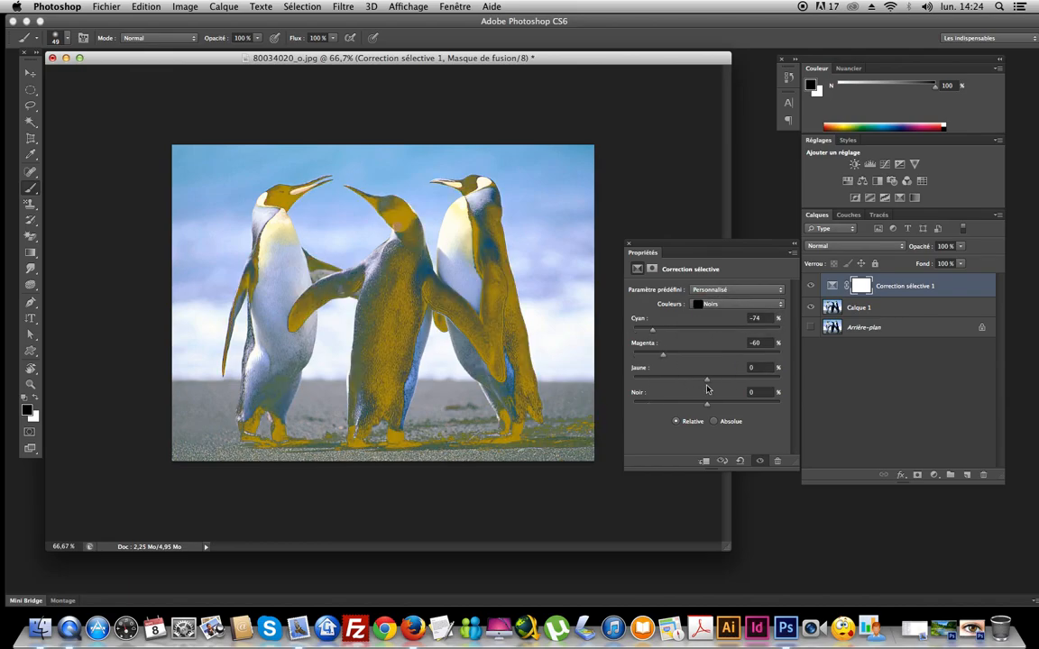
left_click_drag(704, 380, 657, 403)
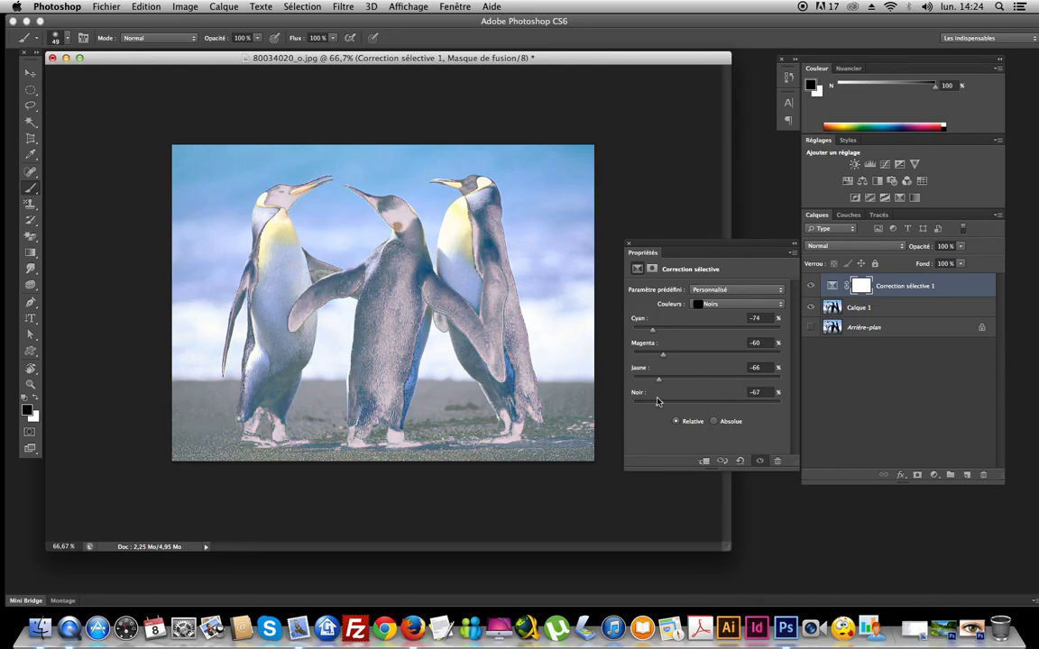
- Delete the Selective Color layer and review the available adjustment layer types
left_click_drag(822, 277, 982, 475)
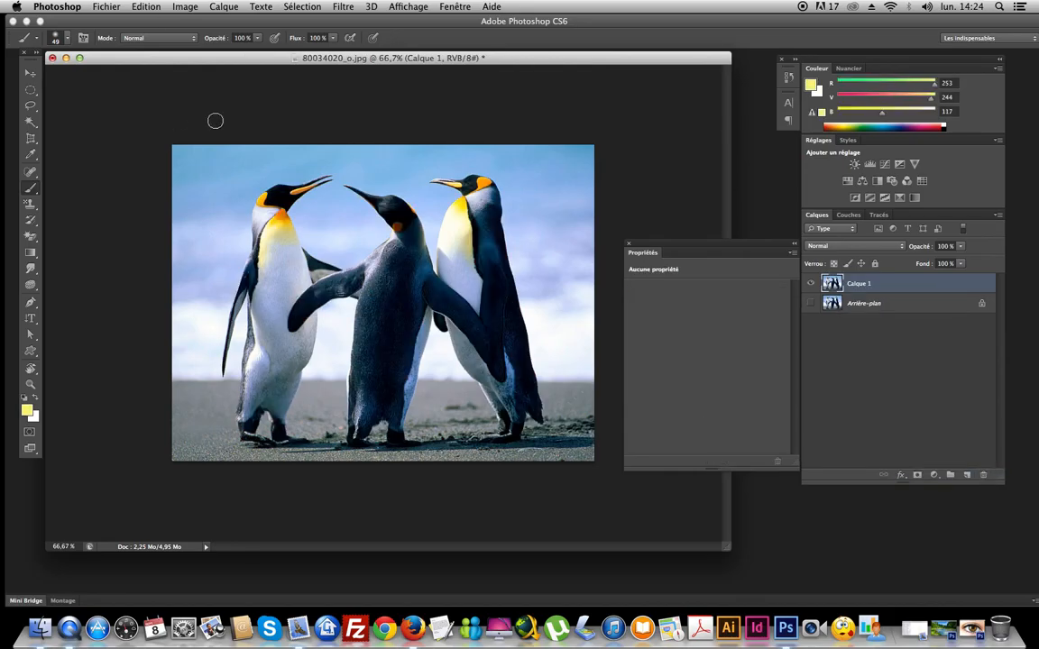
left_click(185, 6)
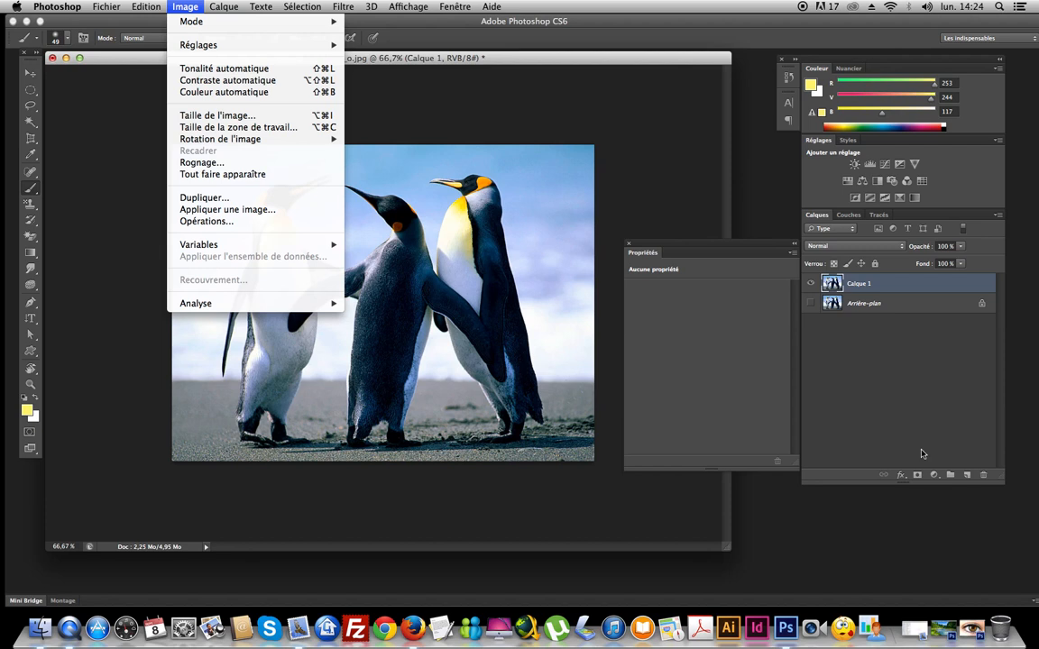
left_click(934, 475)
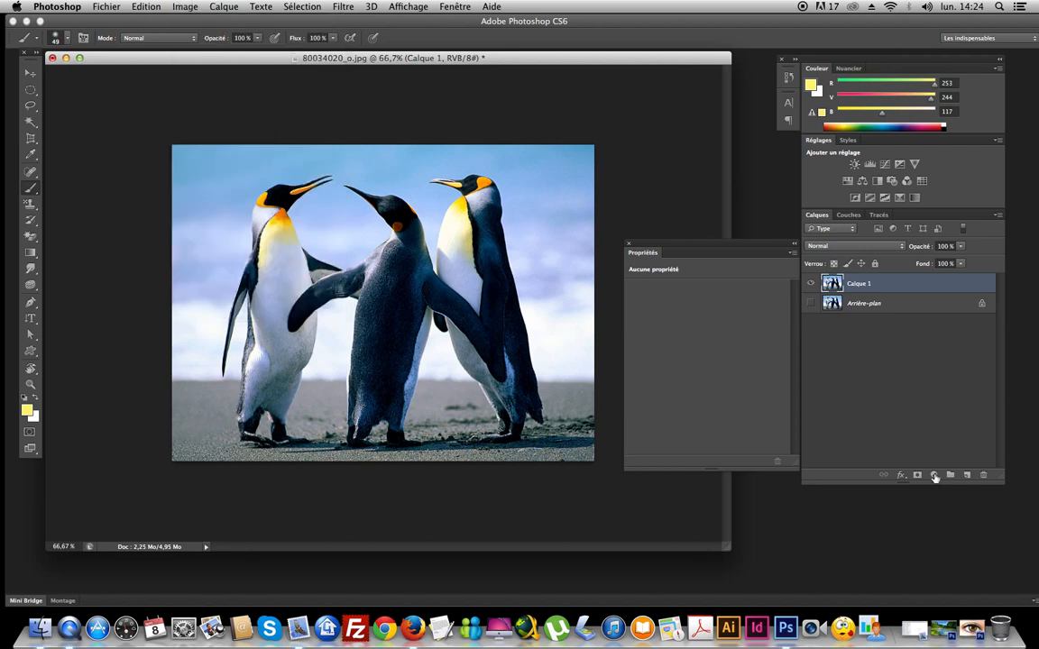
left_click(934, 475)
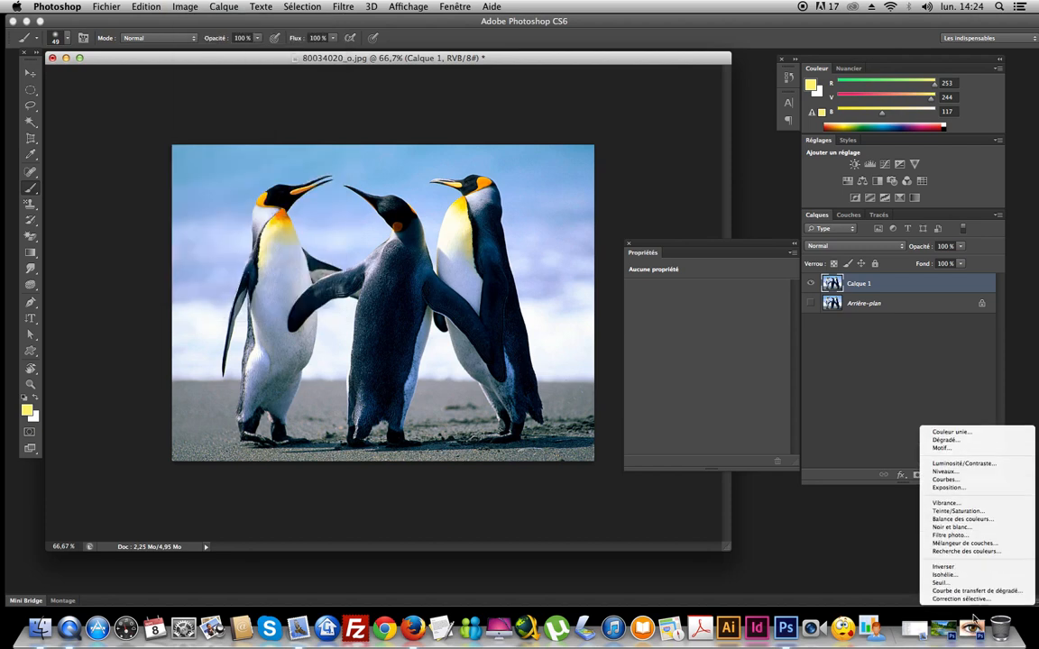
left_click(905, 407)
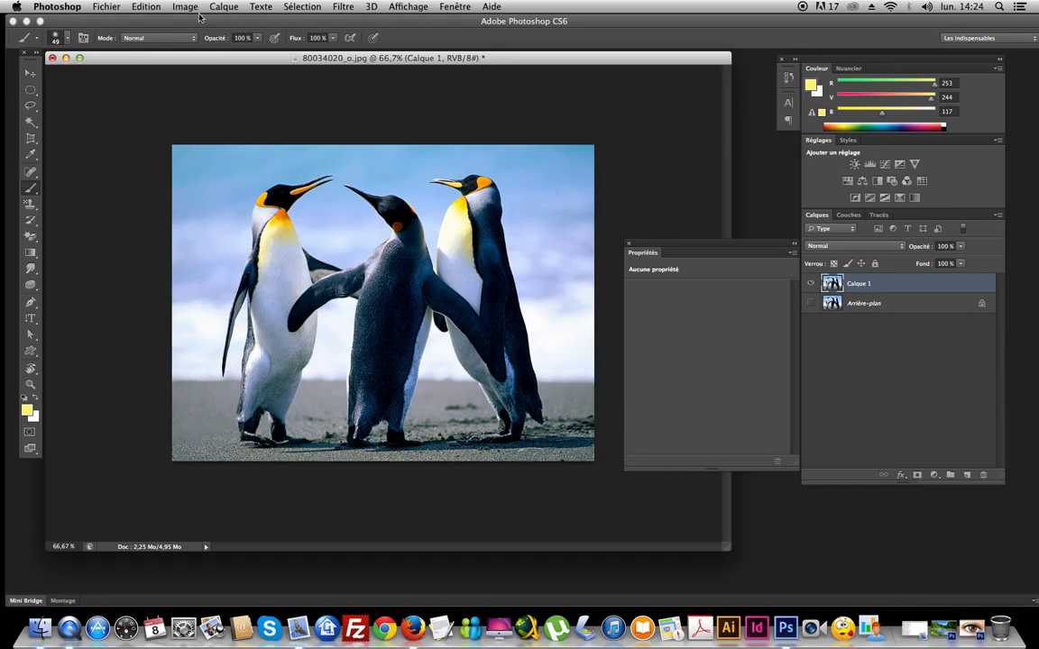
- Try the direct Desaturate adjustment on Calque 1 and undo it
left_click(176, 7)
mouse_move(190, 51)
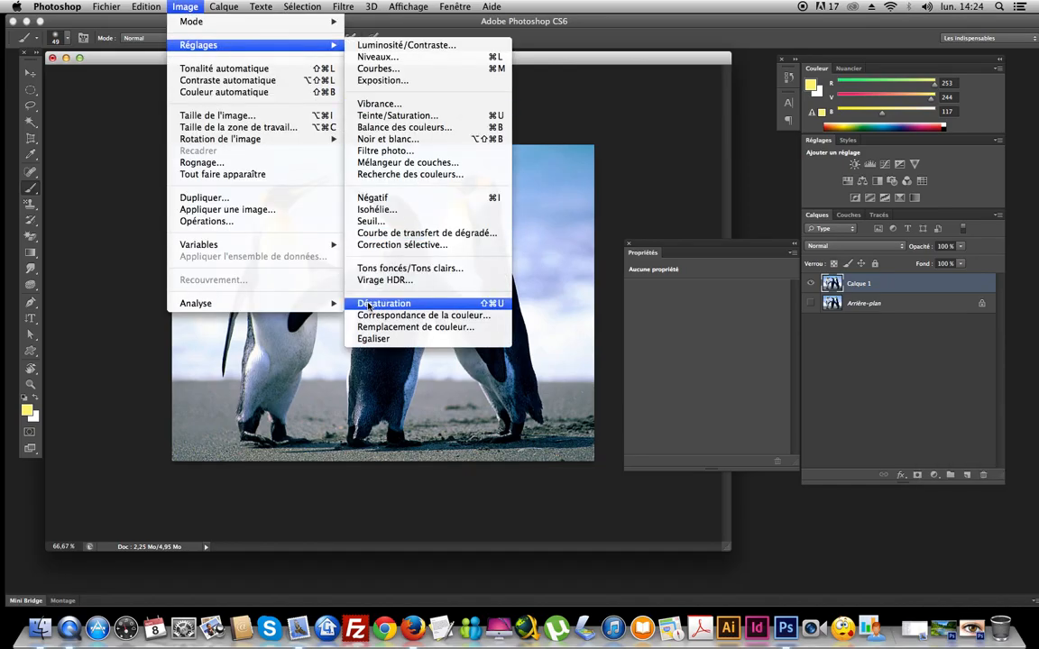
left_click(476, 308)
key("super+z")
left_click(174, 8)
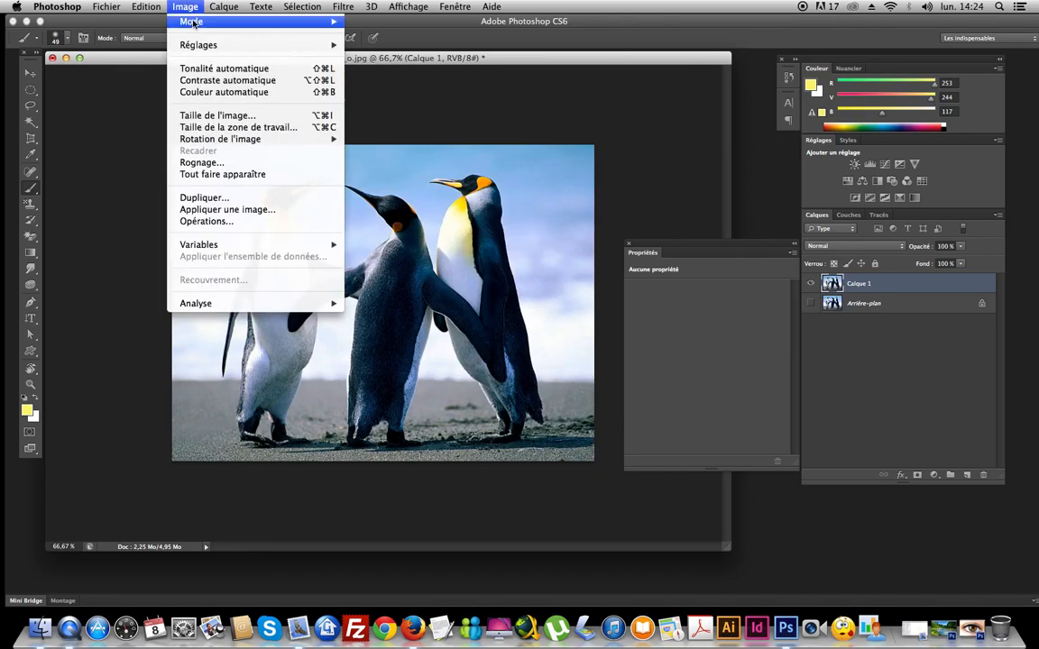
mouse_move(271, 45)
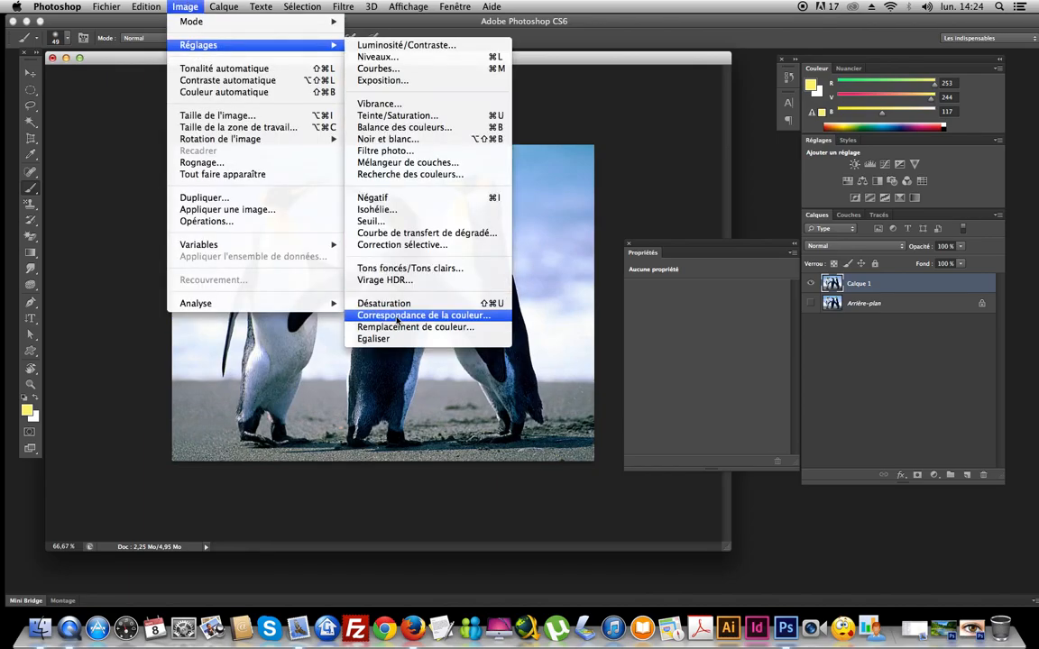
left_click(424, 328)
left_click(597, 156)
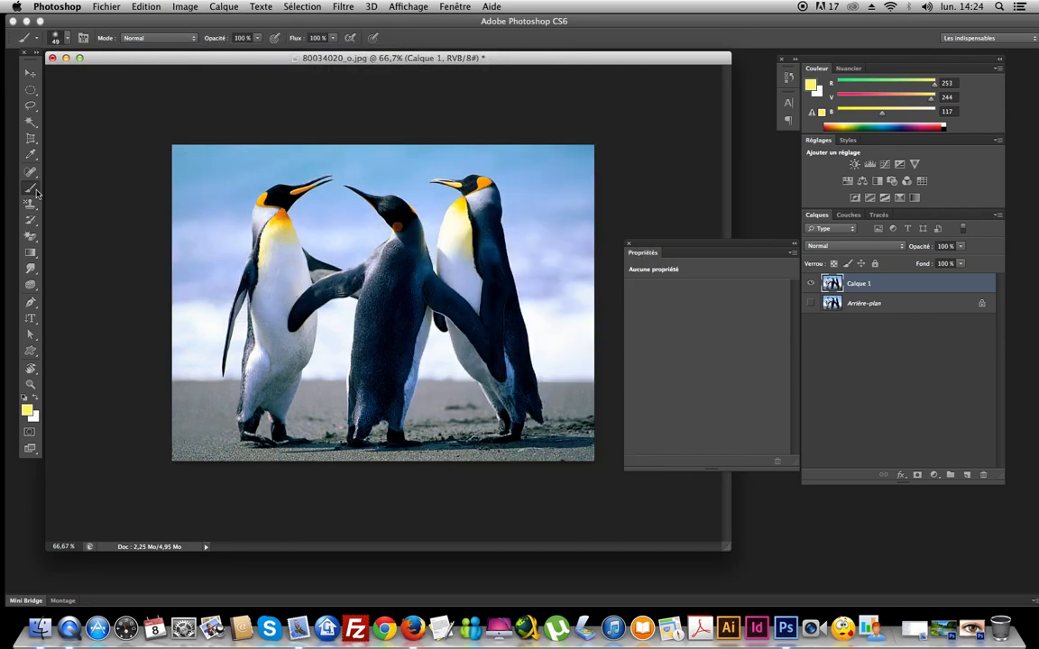
- Sample the yellow on the leftmost penguin's neck as the foreground color and open Replace Color for Calque 1
key("i")
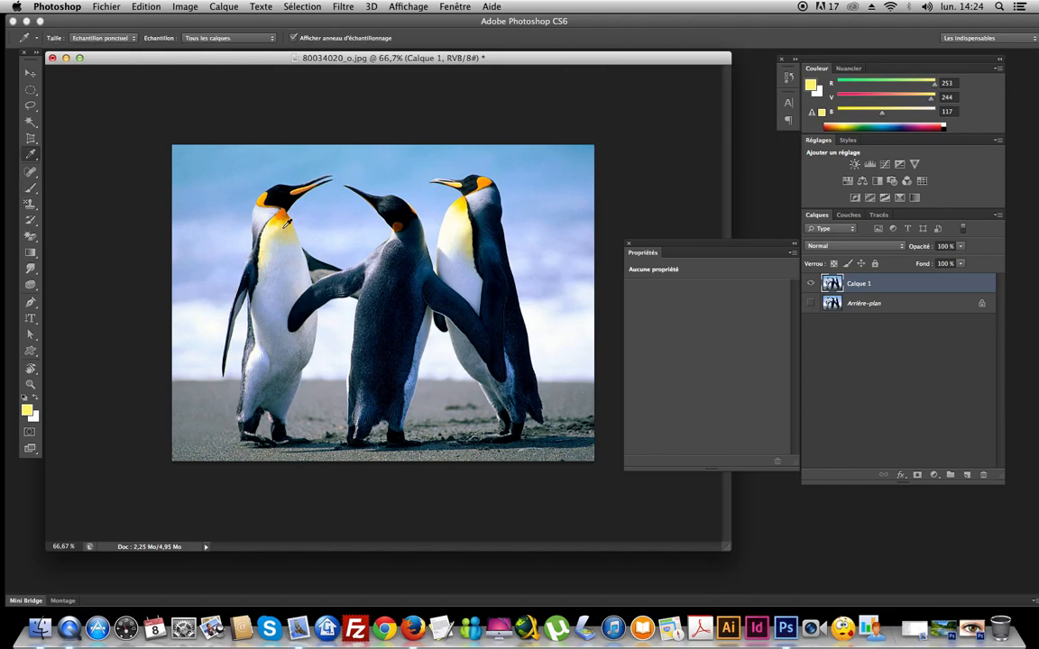
left_click(281, 216)
left_click(187, 6)
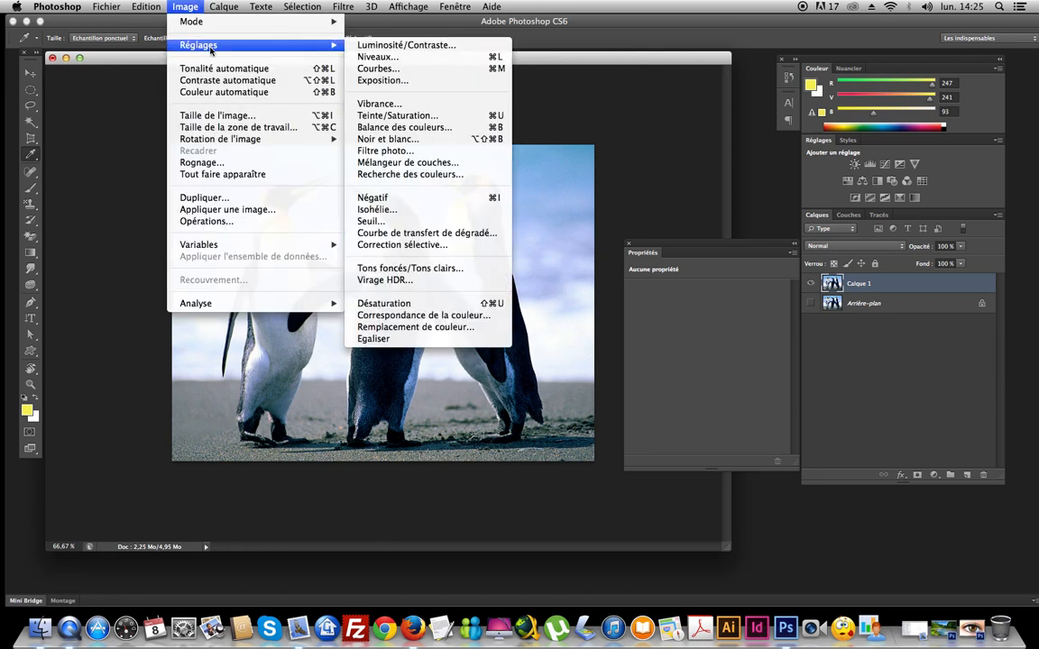
left_click(426, 328)
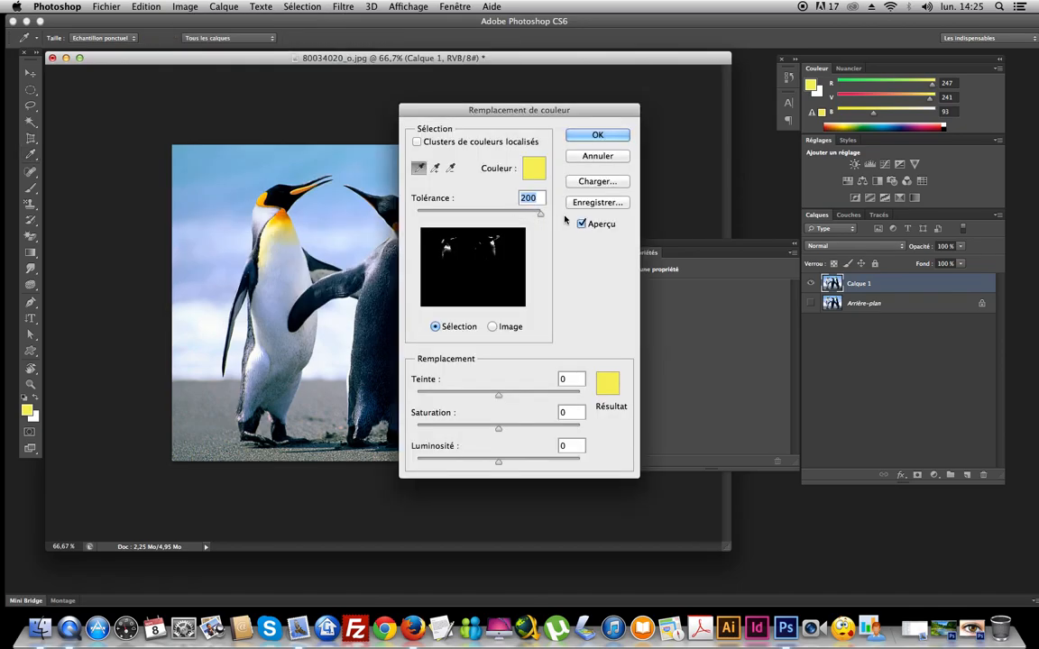
- Shift the hue of the sampled yellow to +98 in Replace Color, moving the dialog clear of the photo
left_click_drag(498, 397, 554, 399)
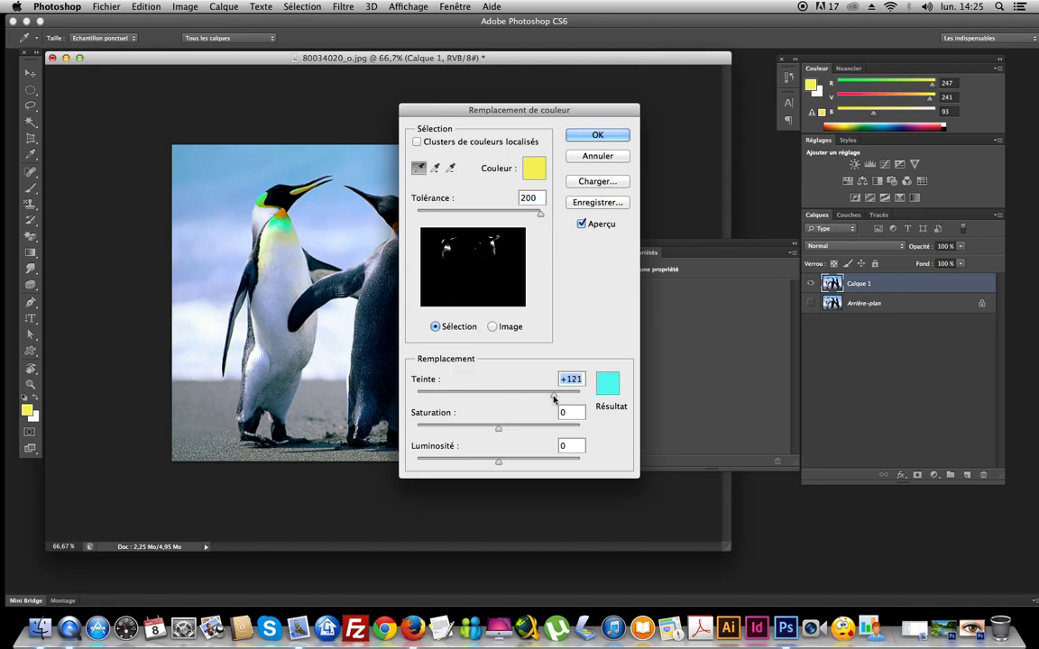
left_click_drag(500, 109, 703, 96)
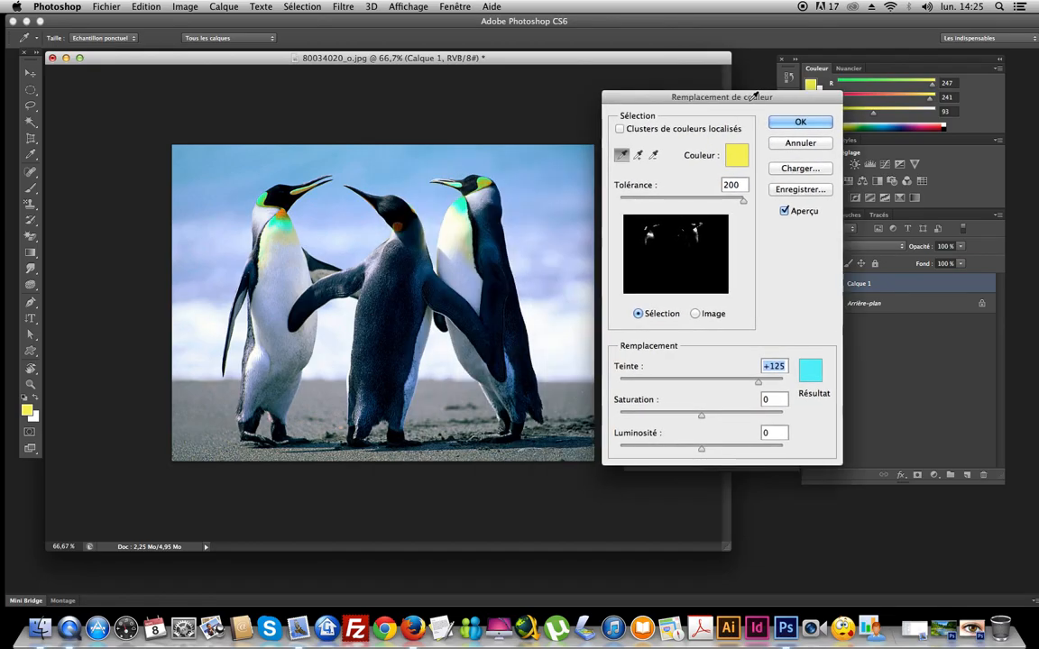
mouse_move(761, 382)
left_mouse_down()
mouse_move(788, 384)
mouse_move(702, 387)
mouse_move(746, 385)
left_mouse_up()
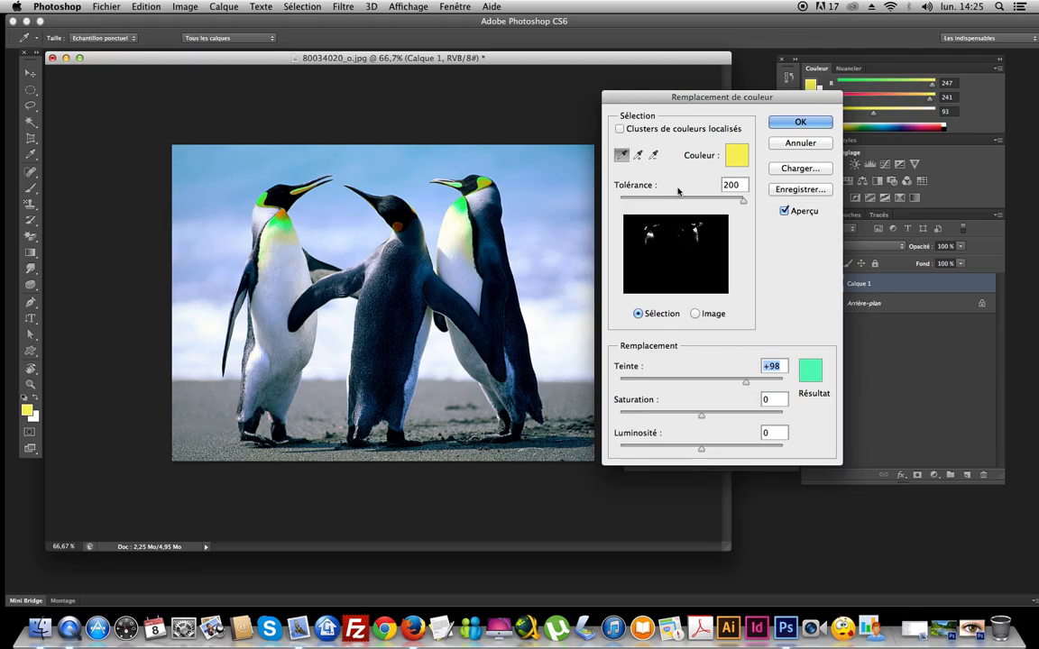
- Add the leftmost penguin's pale yellow chest tones and orange throat color to the Replace Color selection
left_click(637, 155)
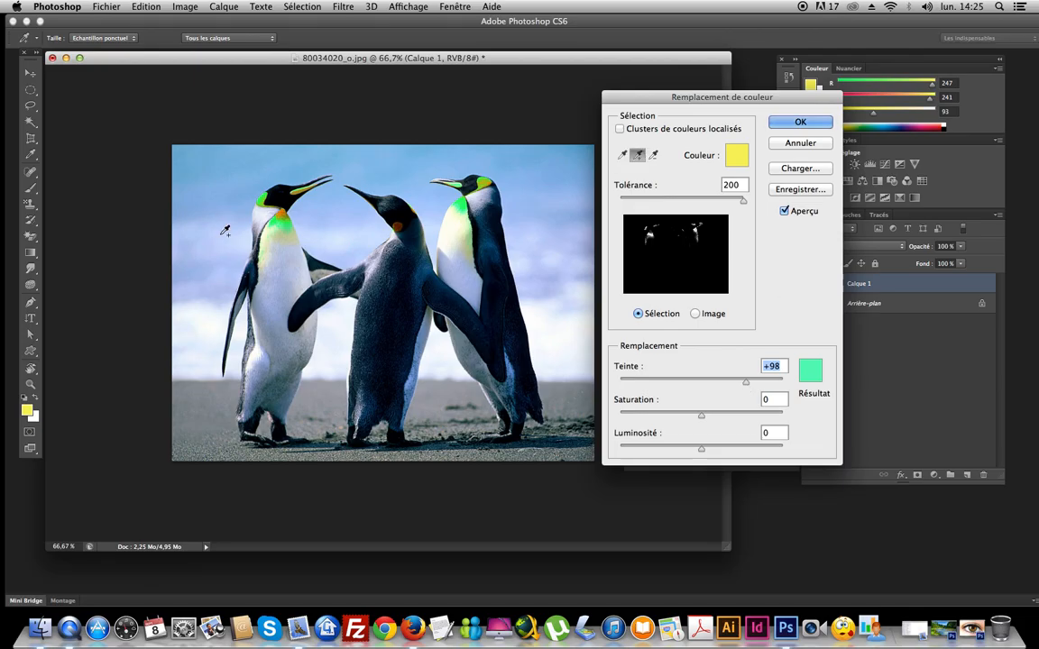
left_click(282, 234)
left_click(279, 241)
left_click(277, 245)
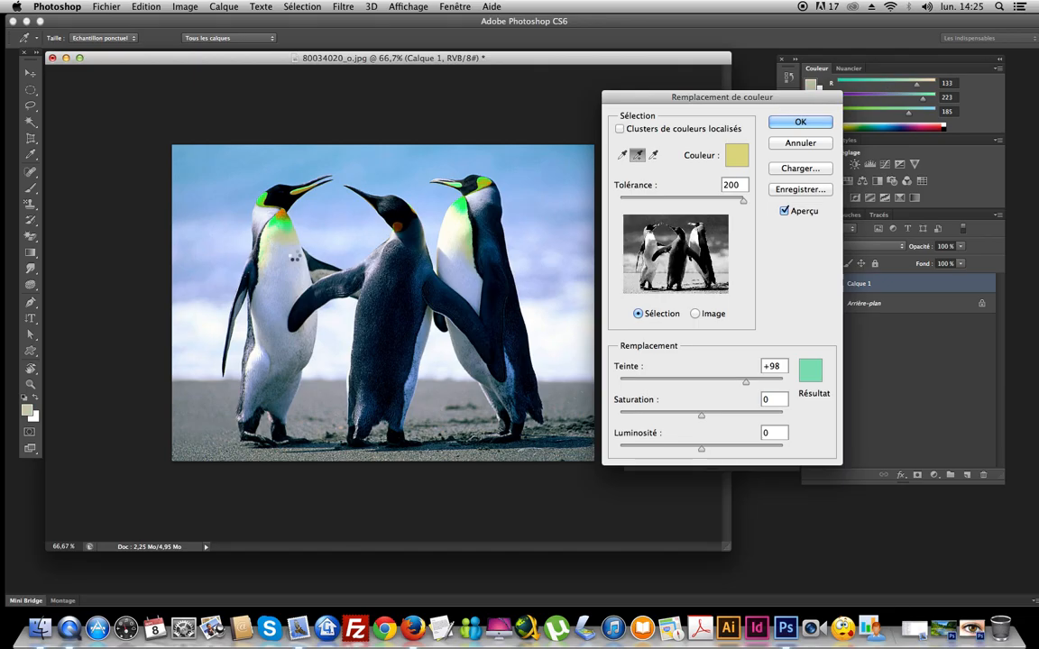
left_click(283, 211)
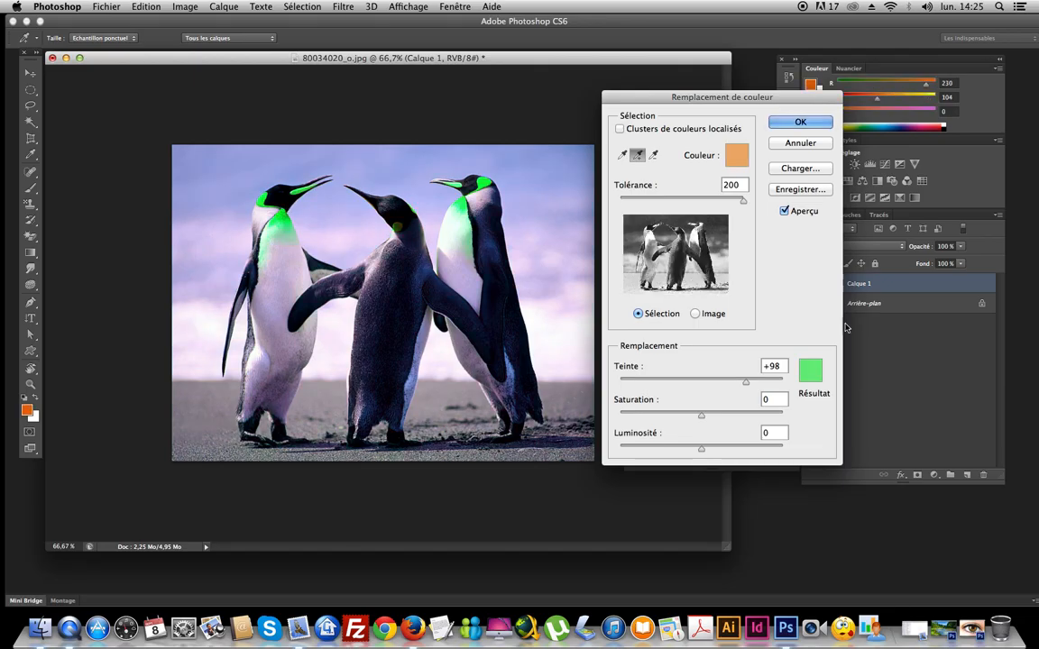
- Apply Replace Color with the replacement hue set to +128, and undo it on Calque 1
left_click(758, 381)
left_click(759, 382)
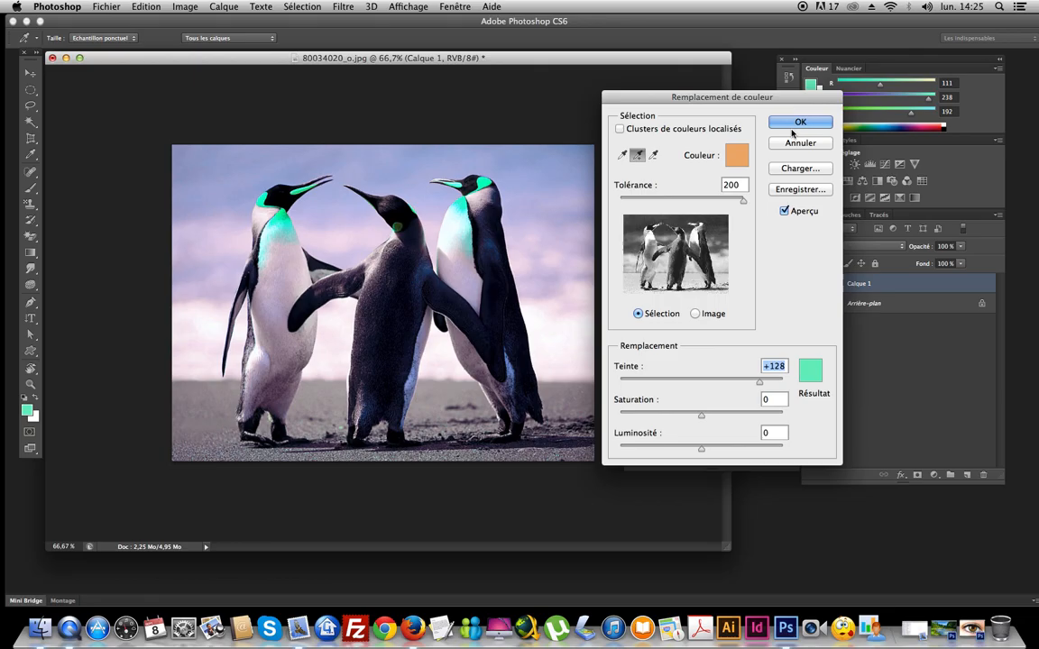
left_click(790, 125)
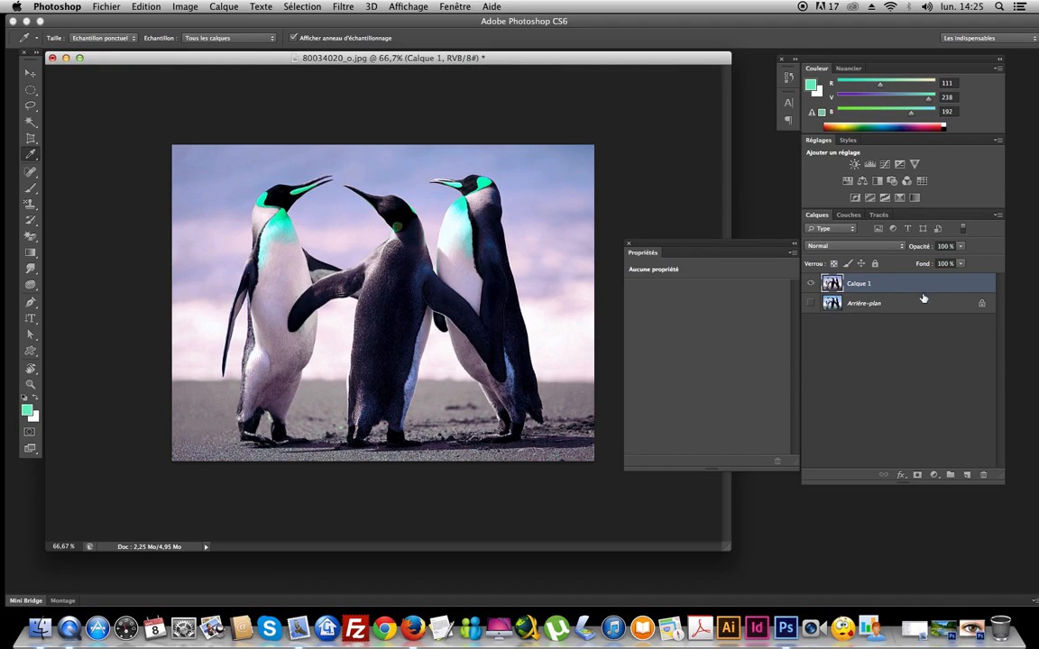
key("super+z")
left_click(185, 7)
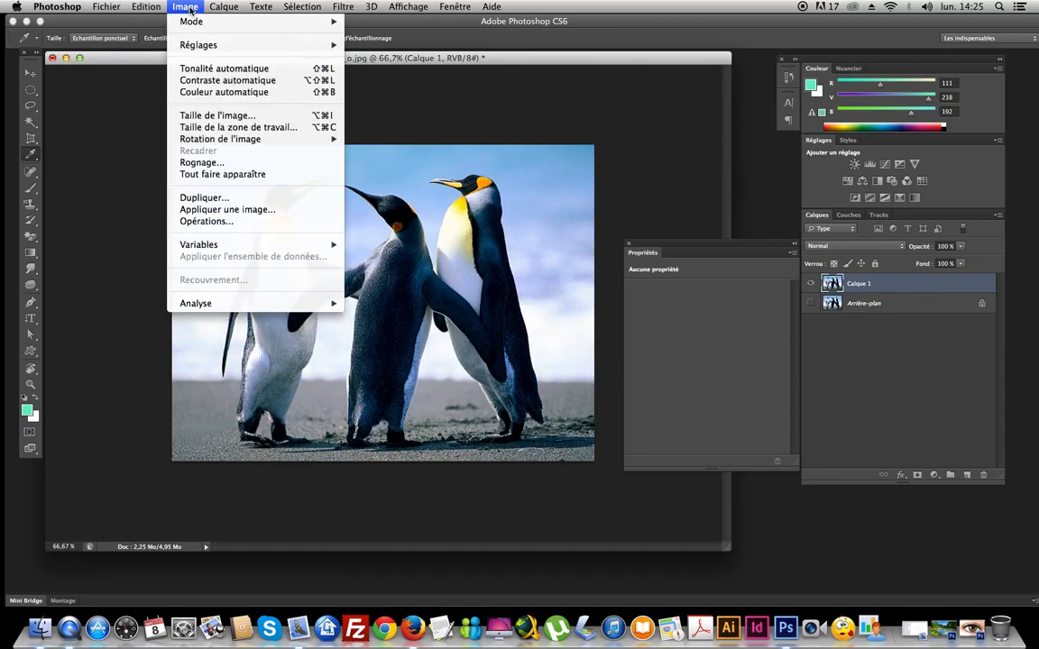
left_click(73, 174)
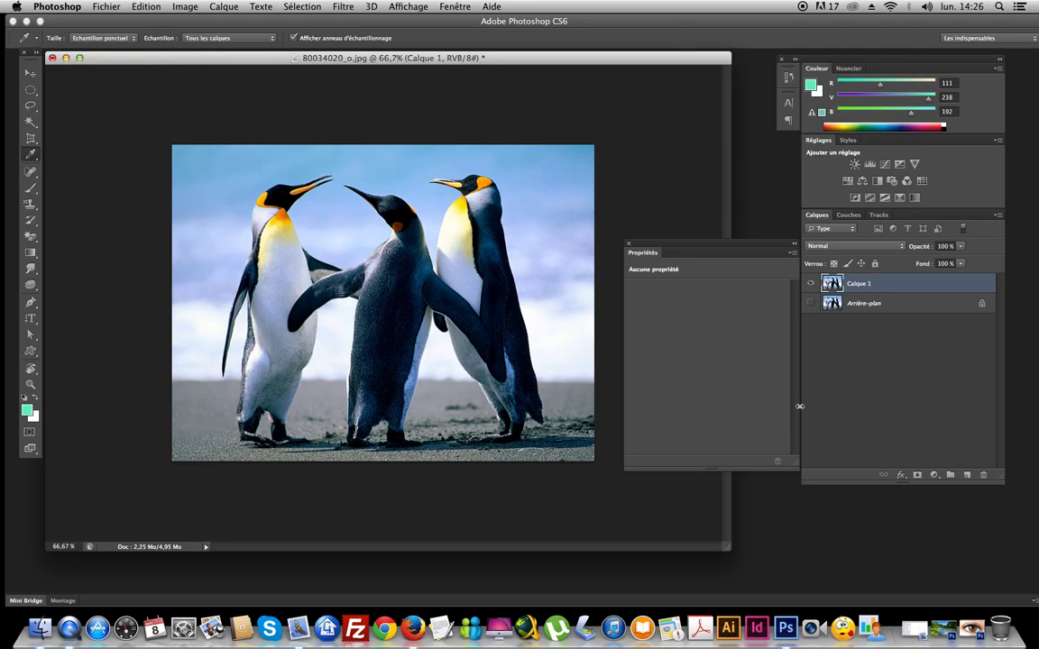
left_click(935, 475)
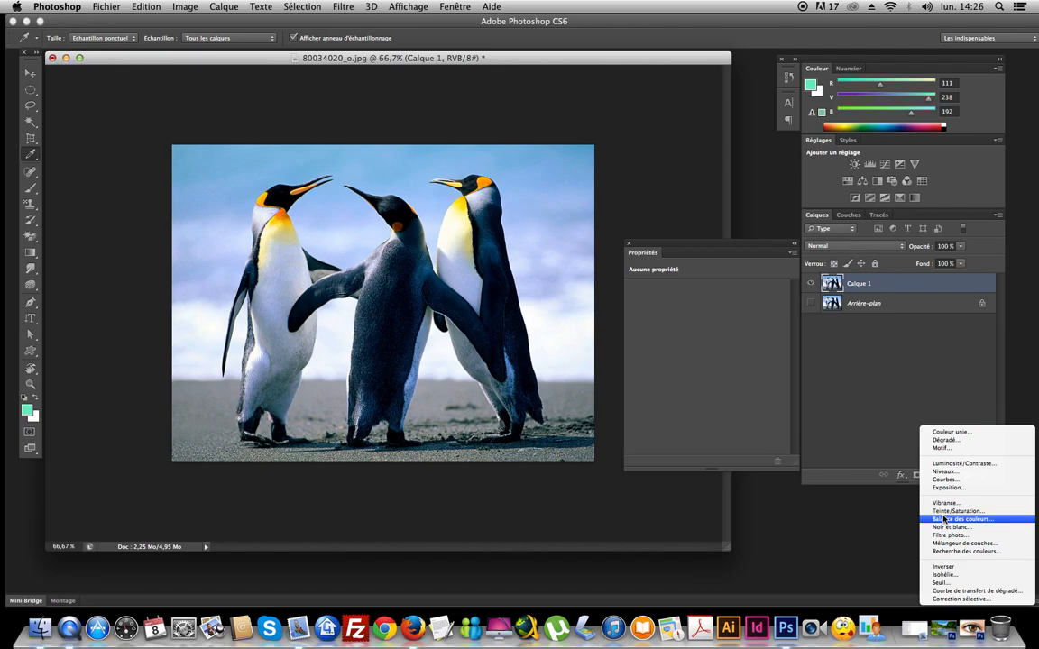
left_click(643, 165)
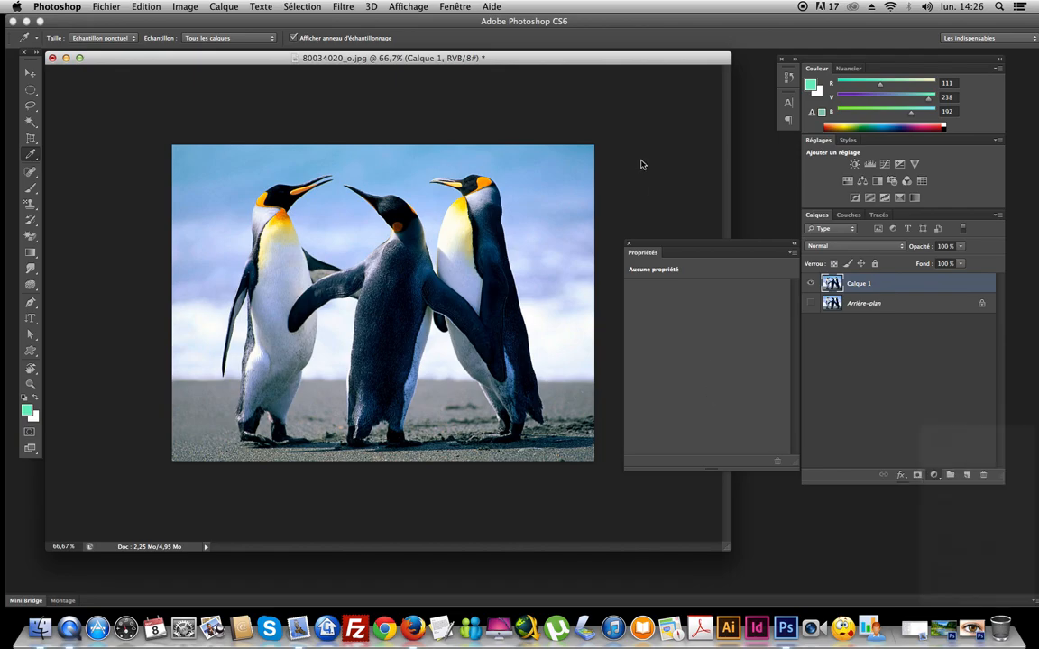
- Convert the path Tracé 1 around the middle penguin into a new anti-aliased selection with a 1-pixel feather
left_click(878, 215)
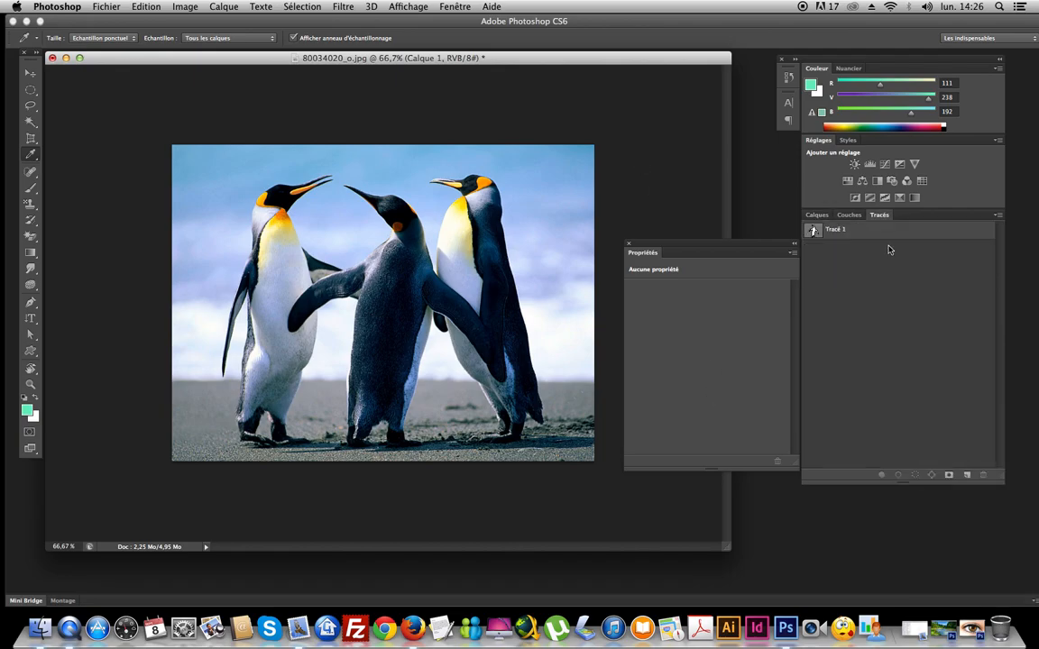
right_click(858, 233)
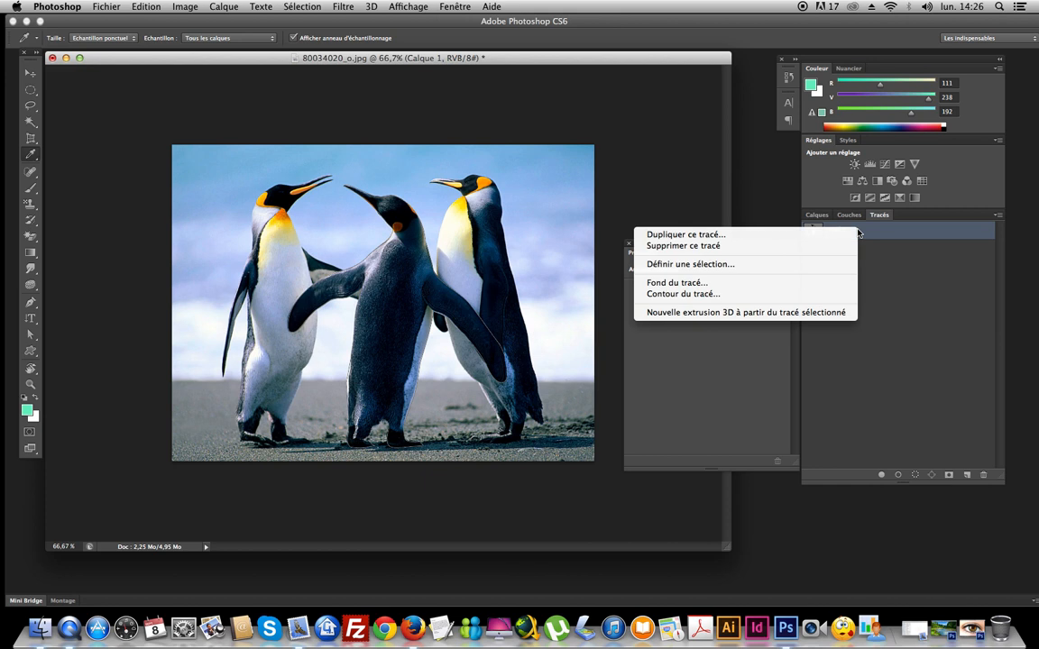
left_click(827, 265)
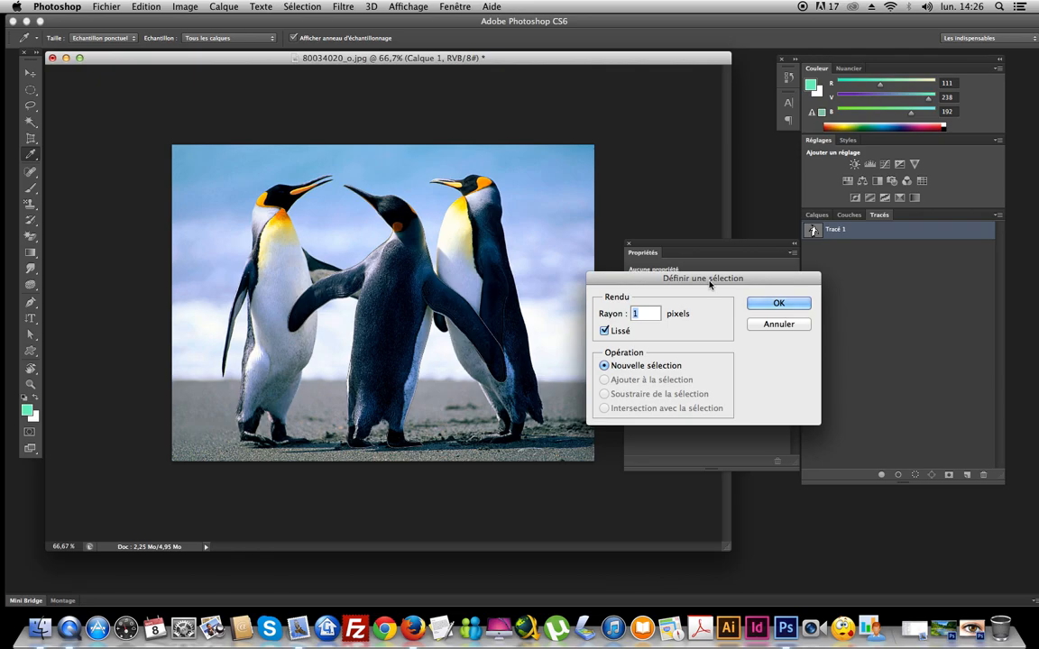
left_click(772, 308)
left_click(764, 304)
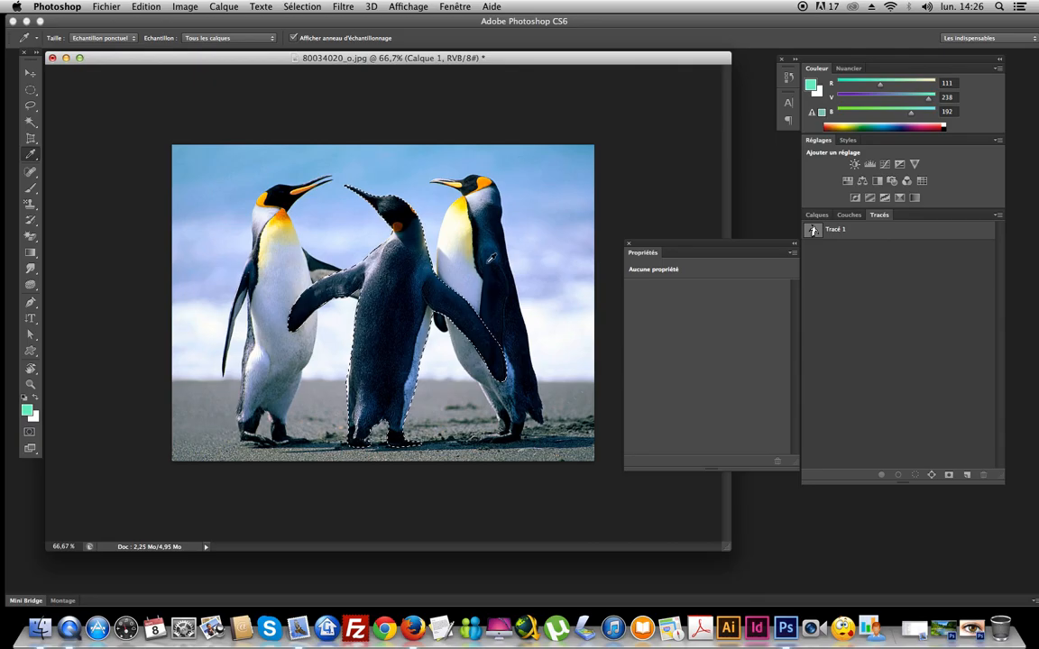
- Try hues of -180, -50 and +180 on the selected middle penguin with a Hue/Saturation adjustment layer, and delete that layer
left_click(813, 217)
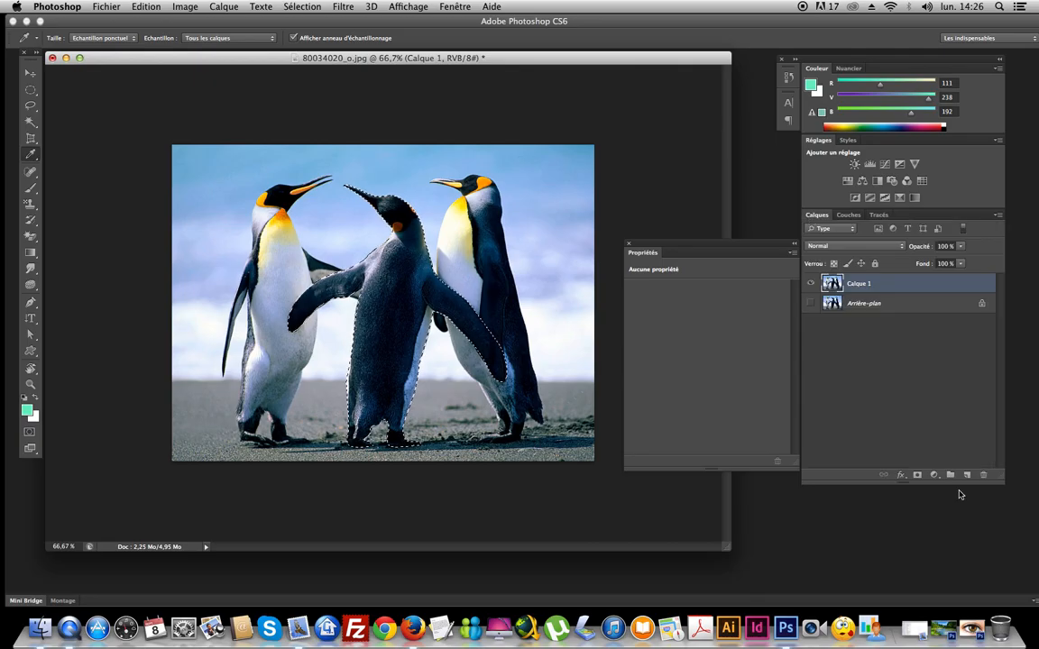
left_click(934, 478)
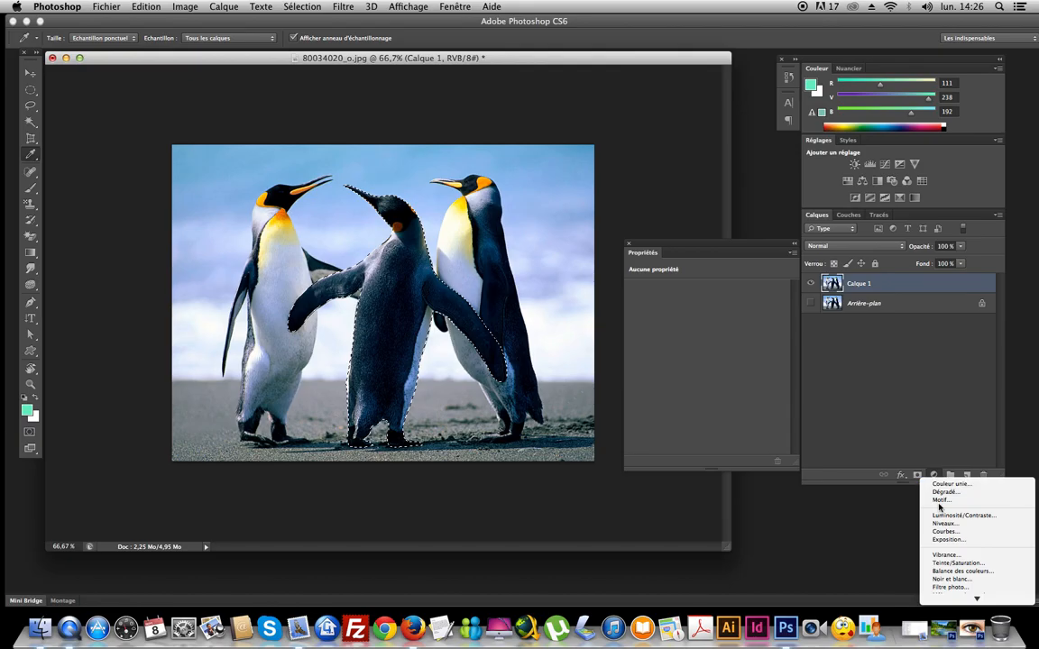
left_click(958, 511)
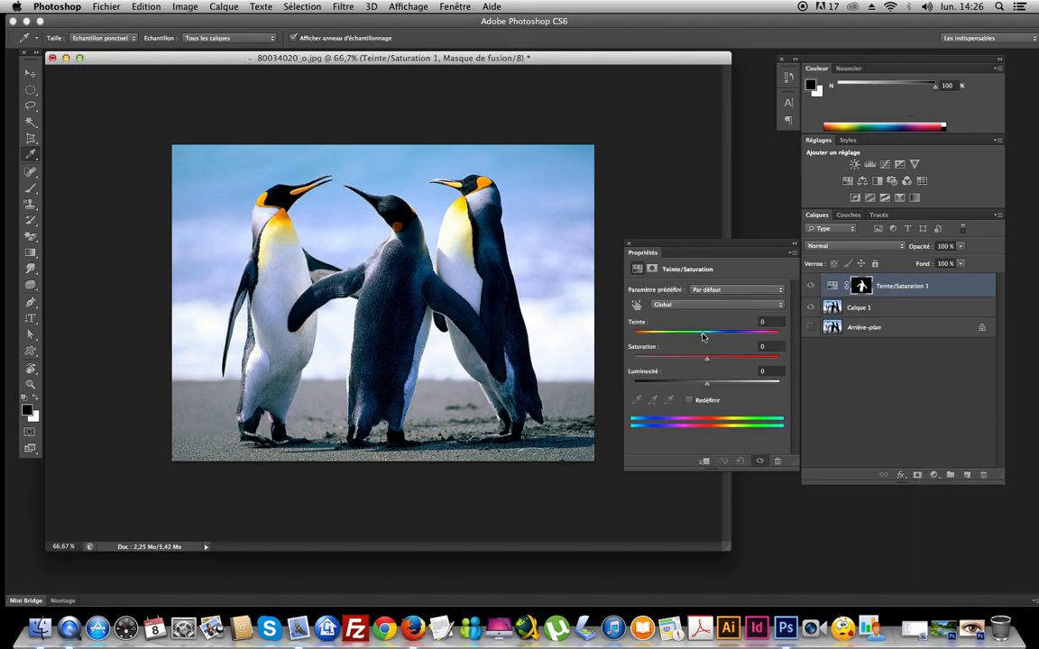
left_click_drag(703, 336, 634, 340)
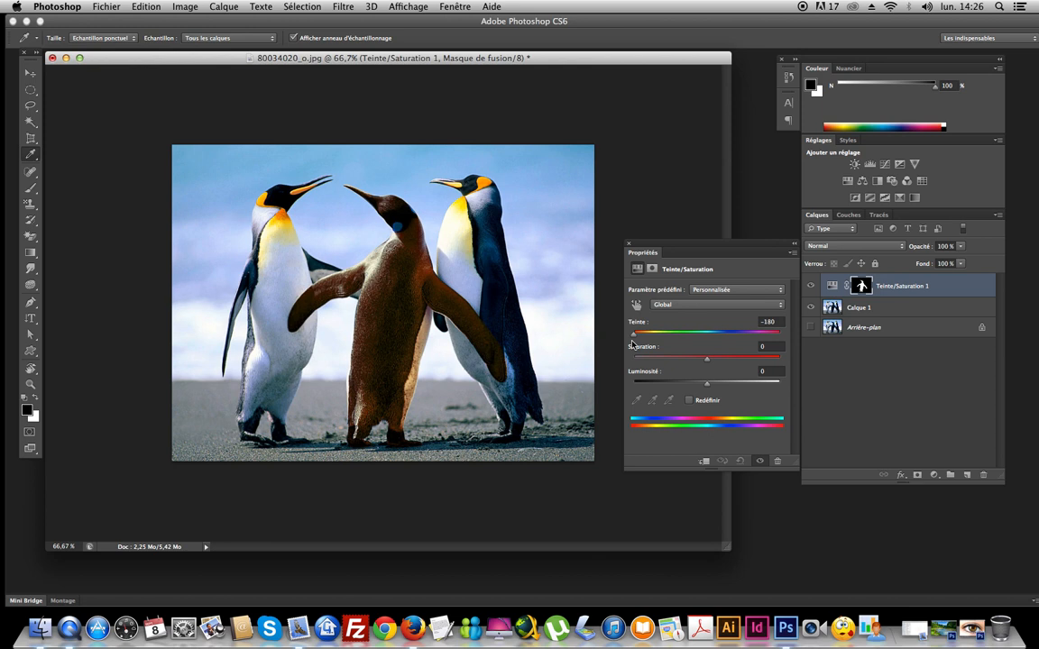
left_click_drag(632, 343, 671, 347)
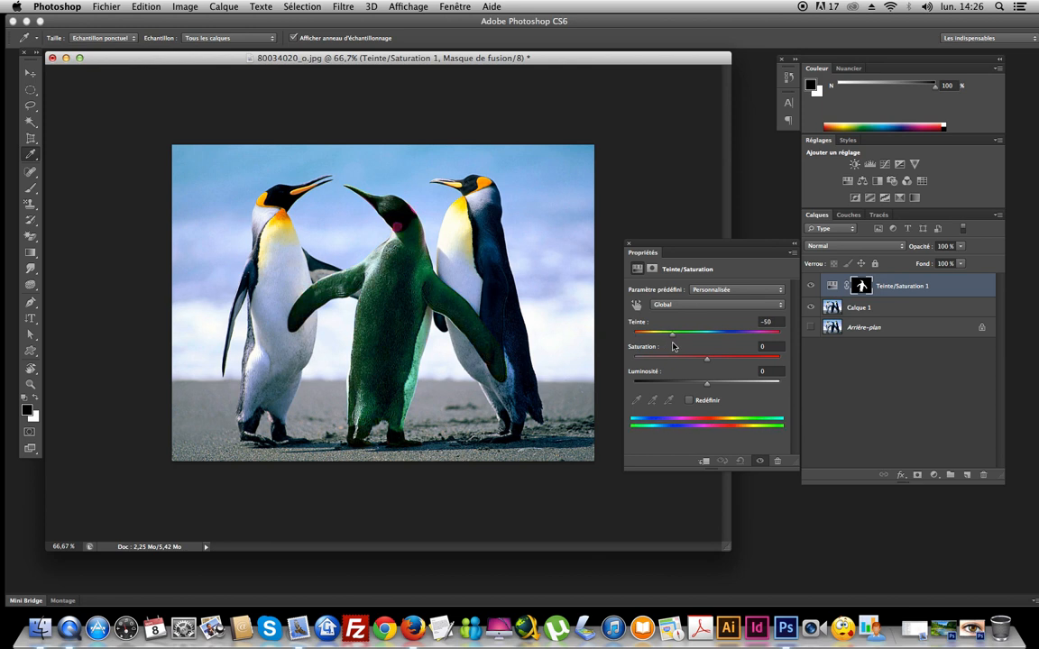
left_click_drag(671, 346, 782, 348)
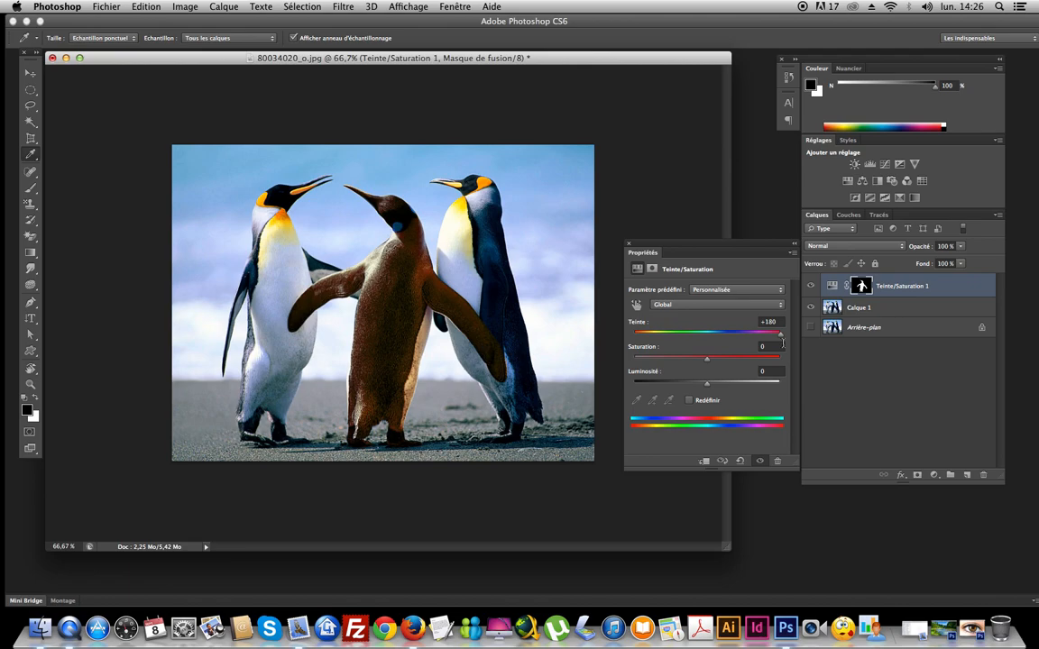
left_click_drag(976, 295, 985, 477)
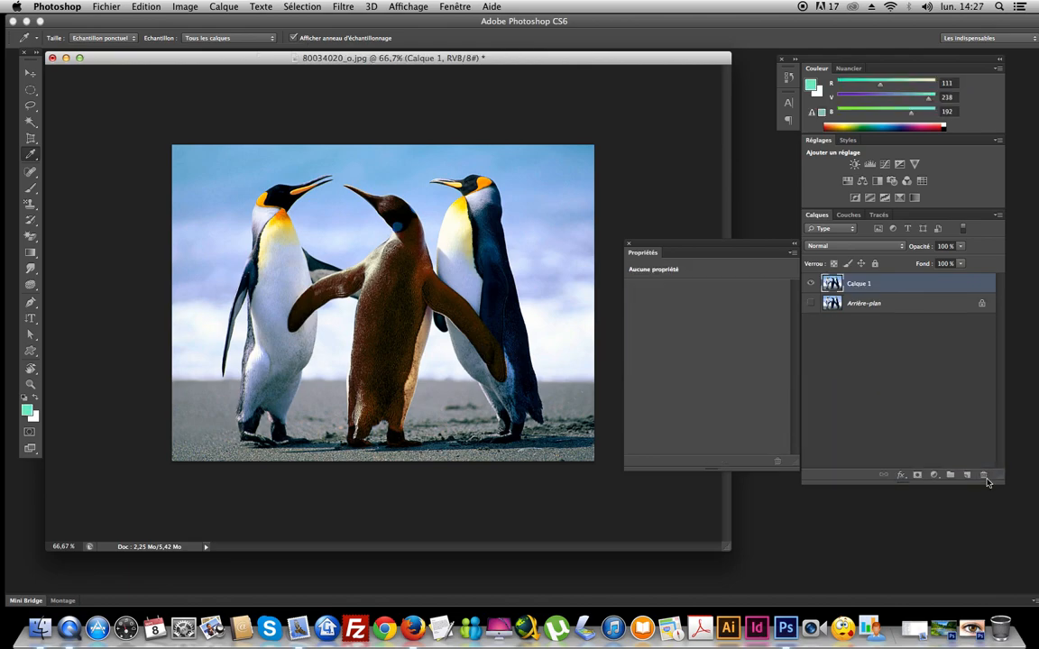
- Load the path Tracé 1 as a selection and add a Color Balance adjustment layer limited to the middle penguin
left_click(879, 215)
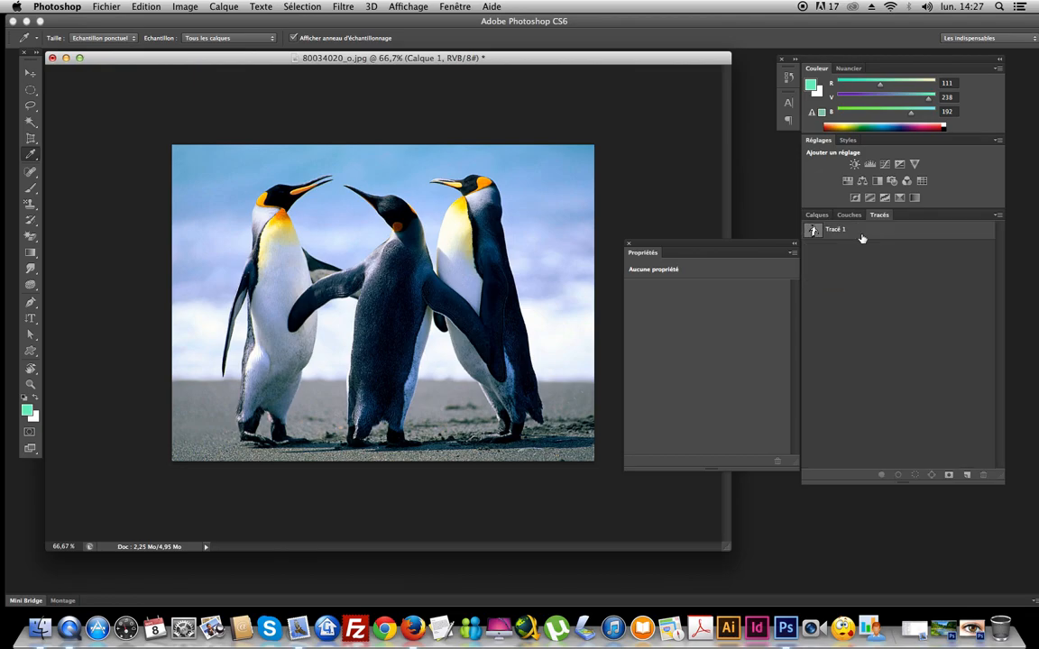
left_click(813, 230, "super")
left_click(817, 215)
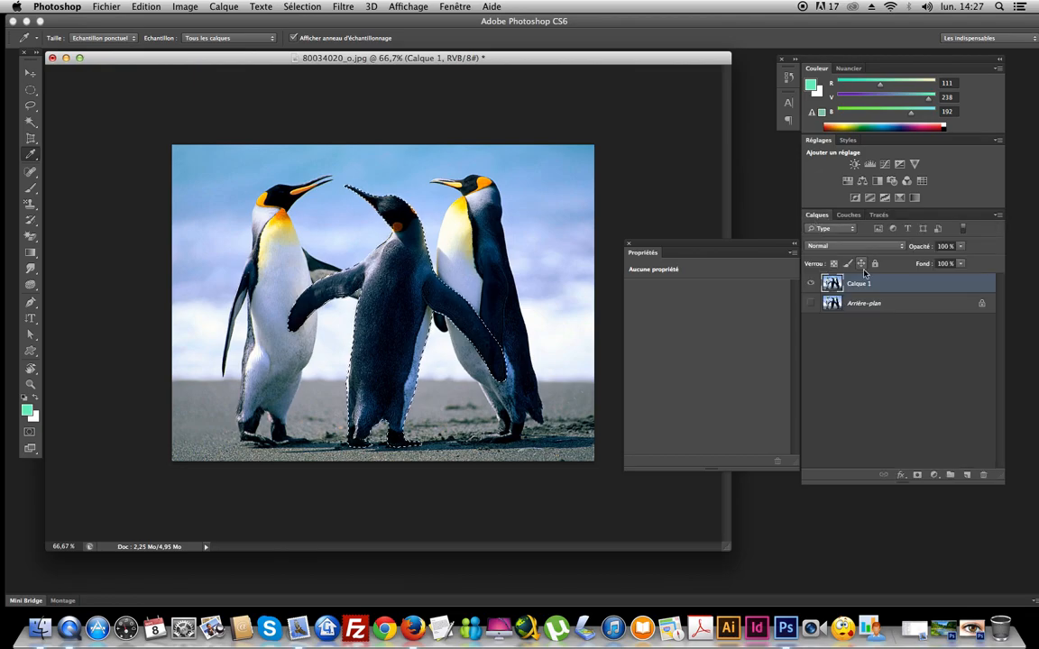
left_click(930, 475)
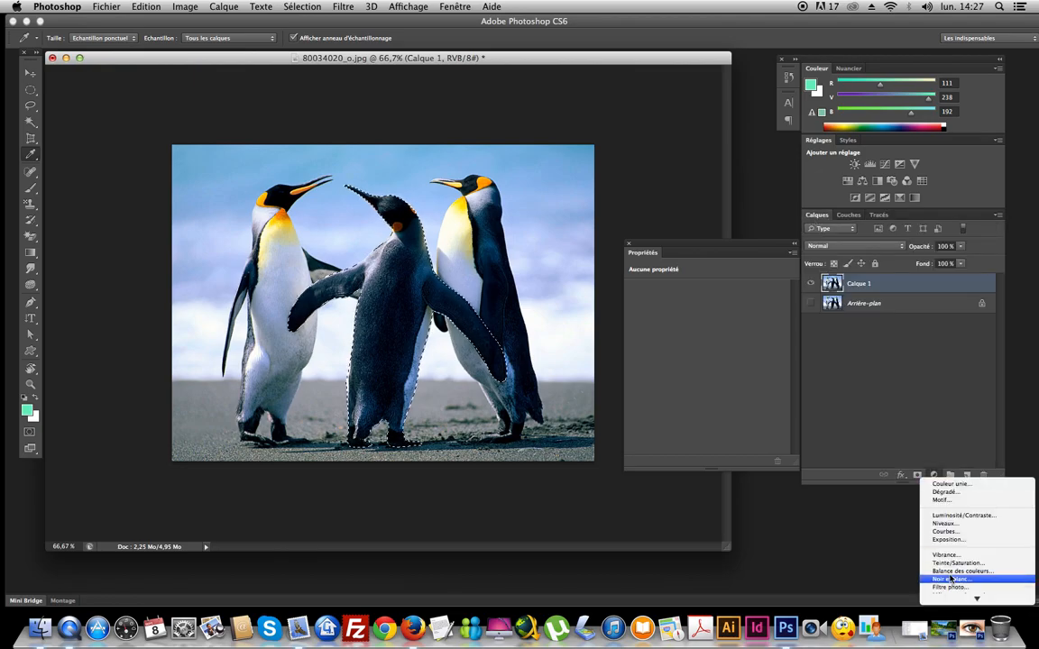
left_click(951, 572)
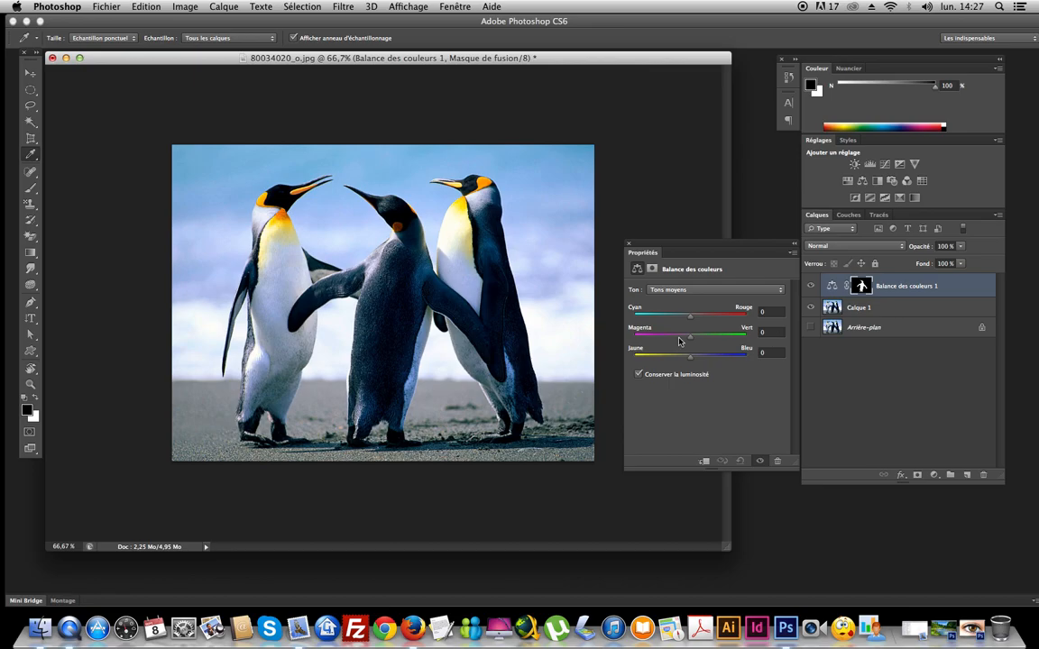
- Set the Color Balance midtones to cyan-red -14, magenta-green -100 and yellow-blue -100
left_click_drag(699, 322, 662, 322)
left_click_drag(662, 322, 628, 322)
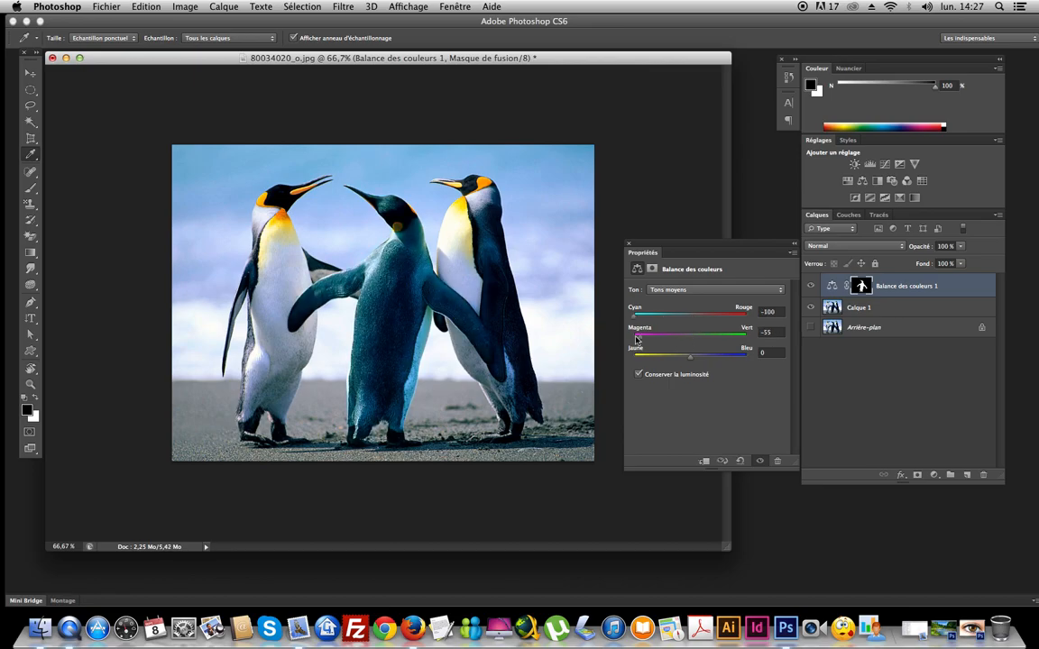
left_click_drag(689, 336, 617, 342)
left_click_drag(686, 358, 632, 357)
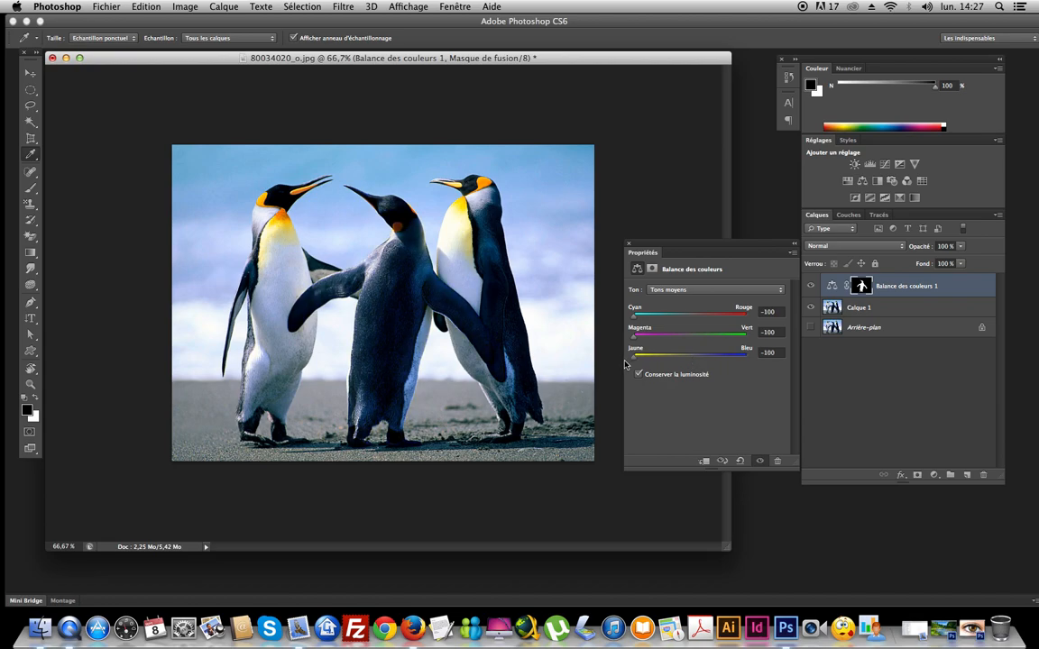
left_click_drag(635, 316, 682, 316)
- Set the Color Balance shadows to cyan-red +54, magenta-green +70 and yellow-blue -77
left_click(699, 289)
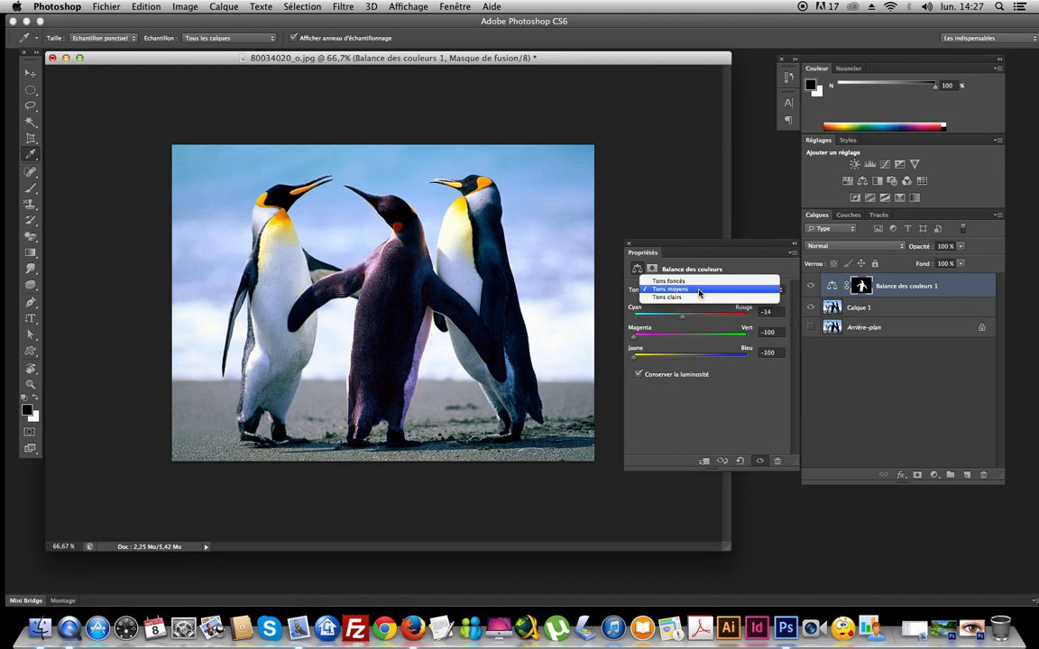
left_click(690, 281)
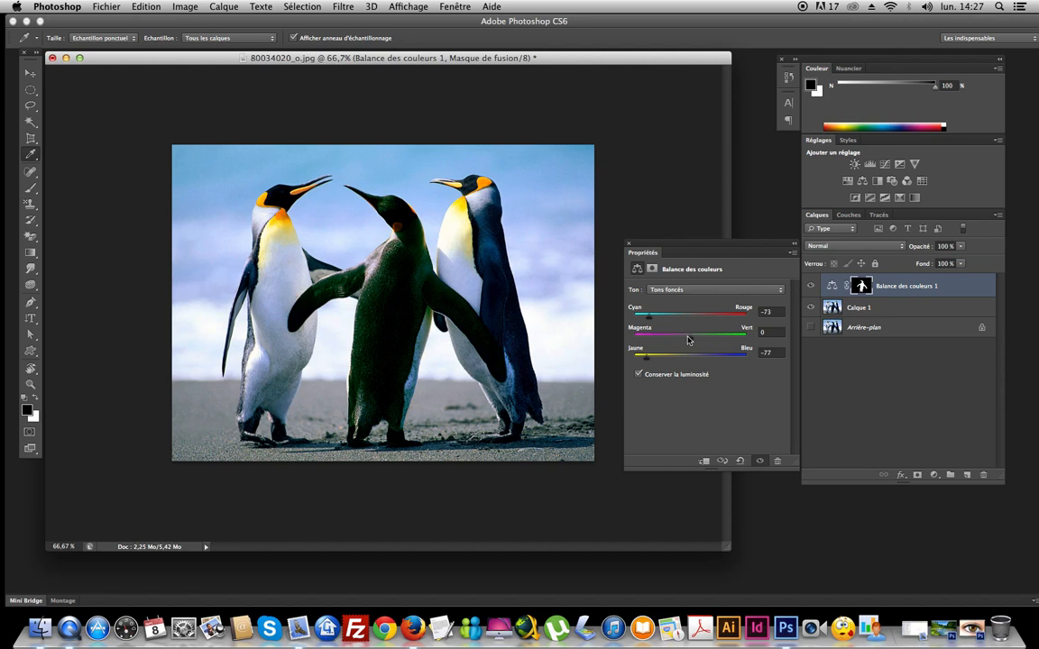
left_click_drag(690, 337, 730, 337)
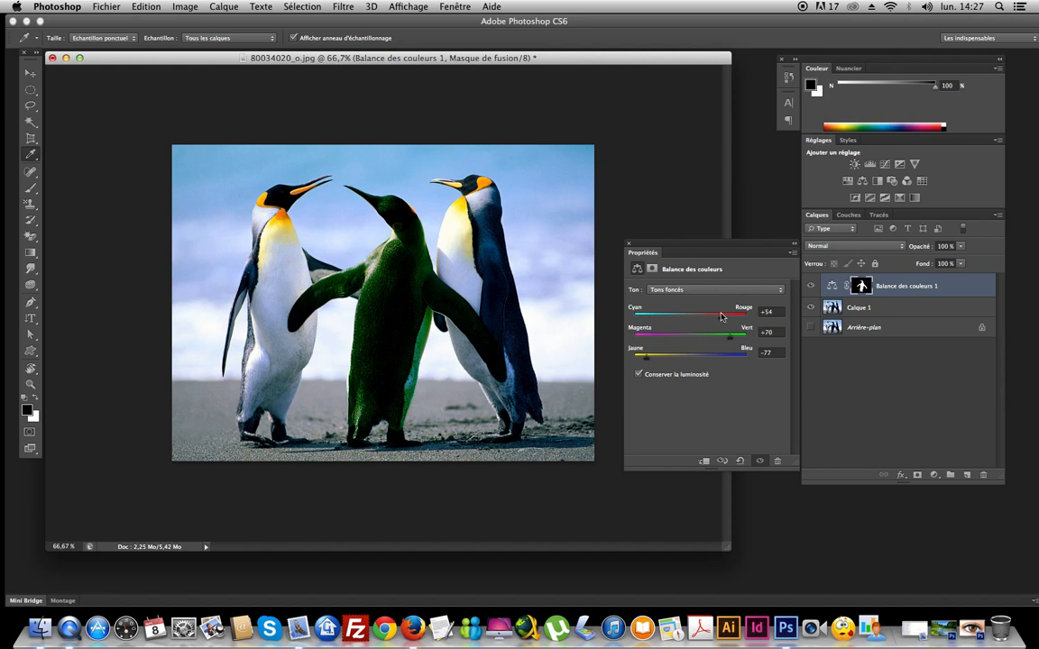
left_click_drag(649, 315, 721, 316)
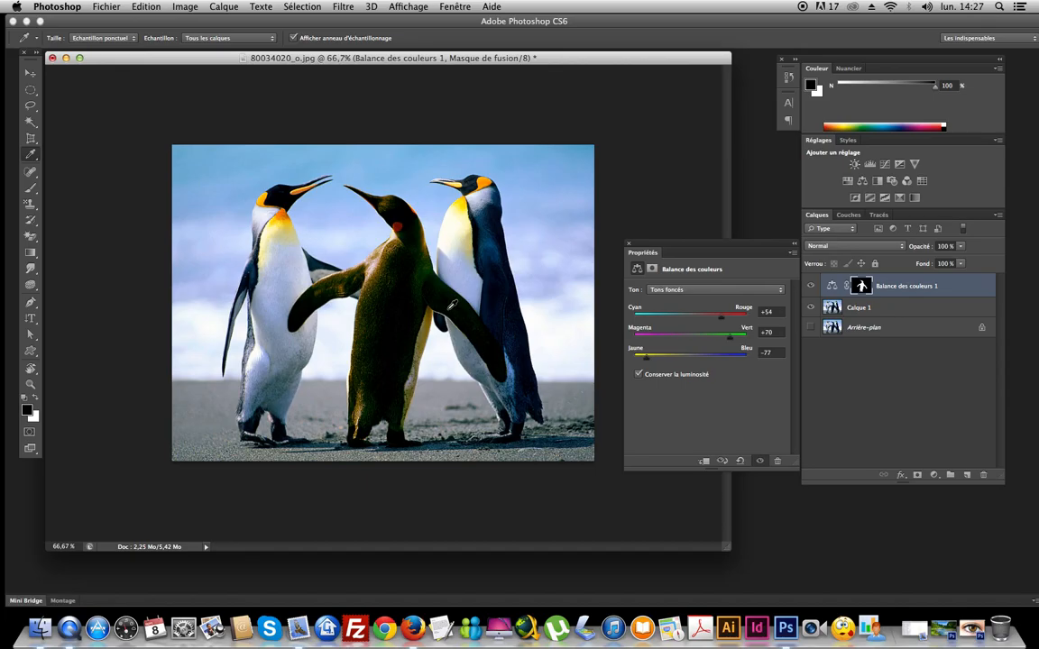
- Paint white on the Color Balance mask with a 49-pixel brush over the leftmost penguin and the sky around it
left_click(925, 397)
left_click_drag(944, 290, 883, 291)
left_click(862, 287)
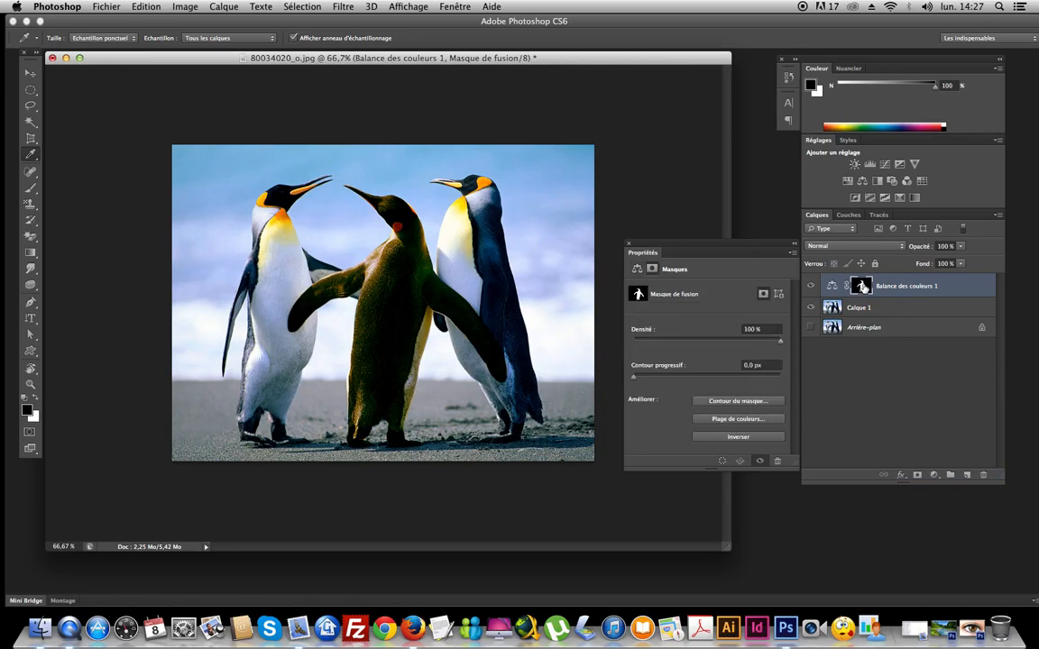
left_click(28, 186)
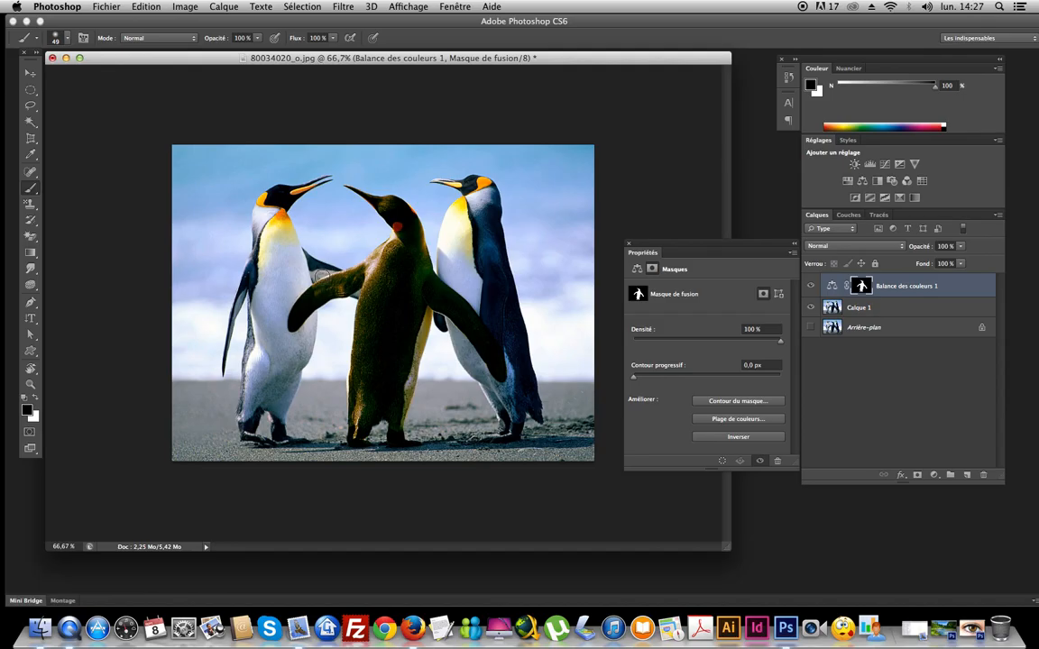
key("x")
mouse_move(260, 244)
left_mouse_down()
mouse_move(260, 290)
mouse_move(270, 233)
mouse_move(284, 247)
left_mouse_up()
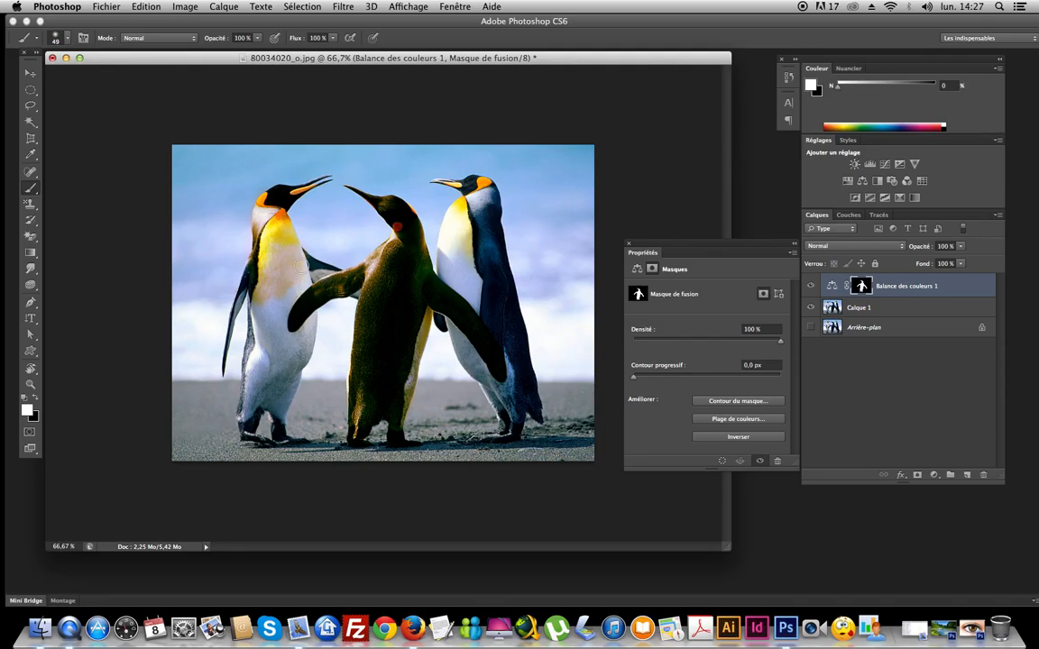
mouse_move(211, 361)
left_mouse_down()
mouse_move(257, 360)
mouse_move(233, 336)
mouse_move(214, 242)
mouse_move(205, 297)
mouse_move(237, 191)
mouse_move(250, 269)
mouse_move(244, 220)
mouse_move(236, 256)
mouse_move(236, 238)
mouse_move(204, 227)
mouse_move(209, 193)
mouse_move(303, 170)
mouse_move(357, 173)
left_mouse_up()
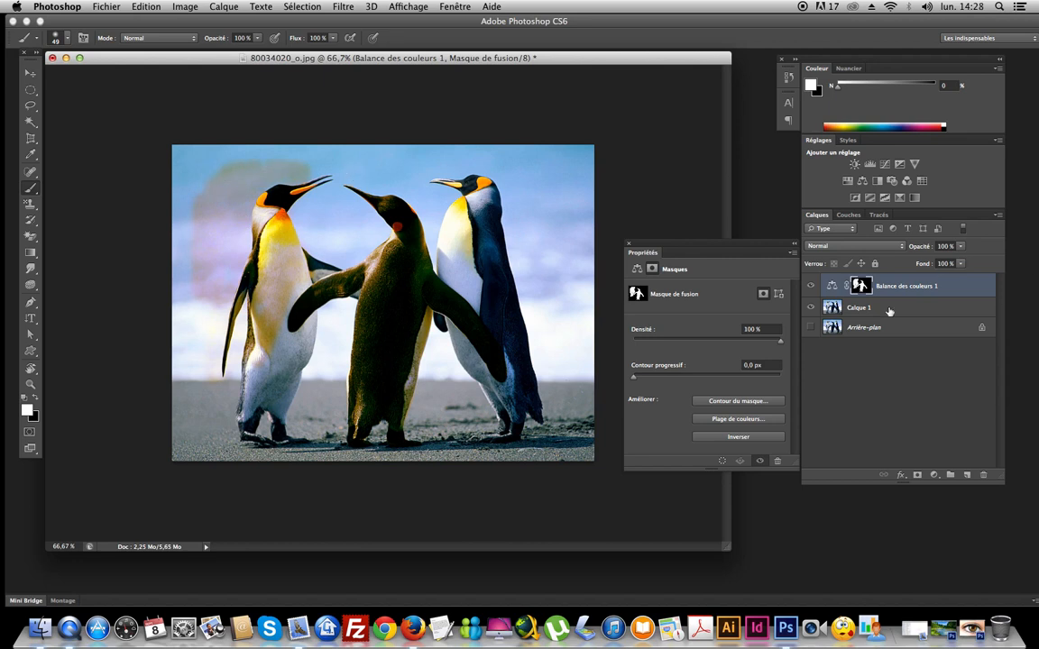
- Paint the mask white over the sky and the rightmost penguin's back with a 138-pixel brush, and delete the Color Balance layer
left_click(843, 285)
left_click(854, 285)
right_click(404, 213)
left_click(492, 242)
left_click_drag(375, 170, 512, 222)
left_click(512, 222)
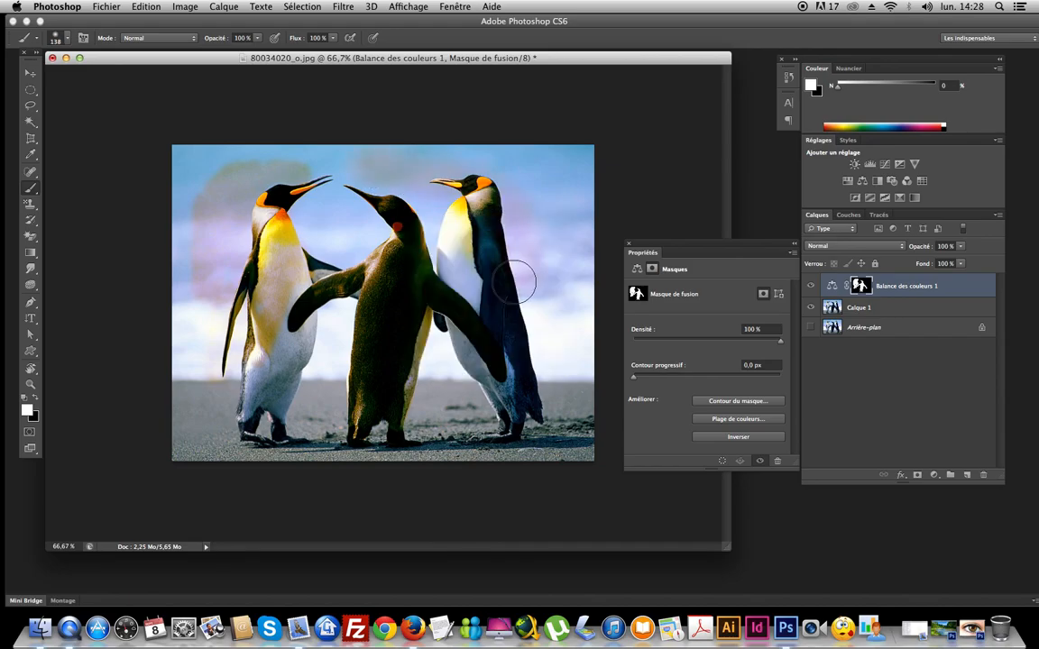
left_click_drag(968, 405, 984, 477)
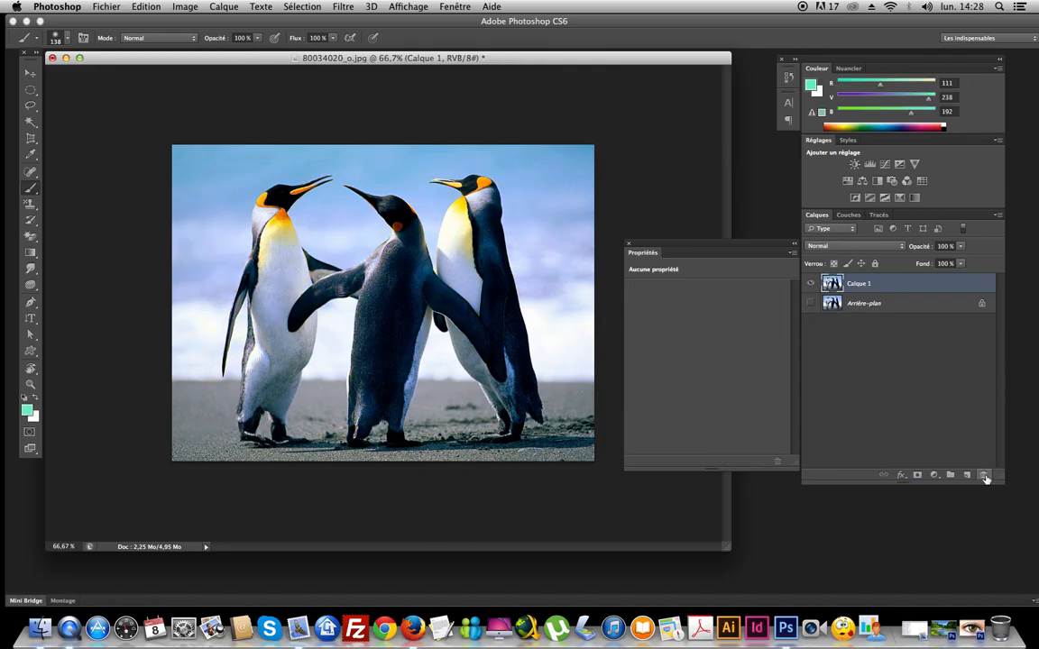